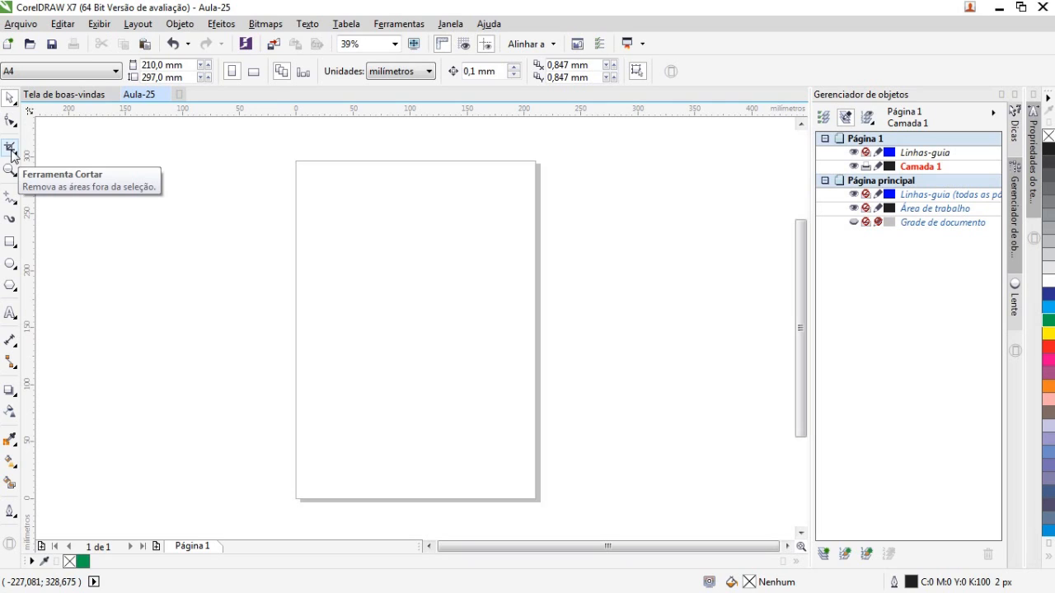
Draw a rectangle about 150 × 168 mm in the middle of the page and fill it with cyan (C:100)
left_click(11, 242)
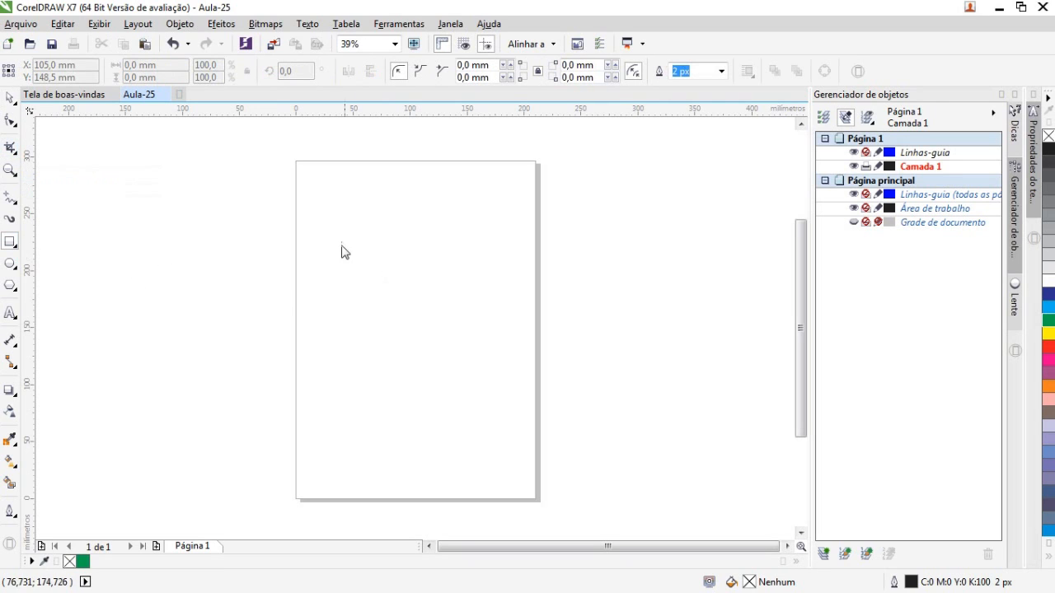
mouse_move(331, 219)
left_mouse_down()
mouse_move(469, 388)
mouse_move(503, 411)
left_mouse_up()
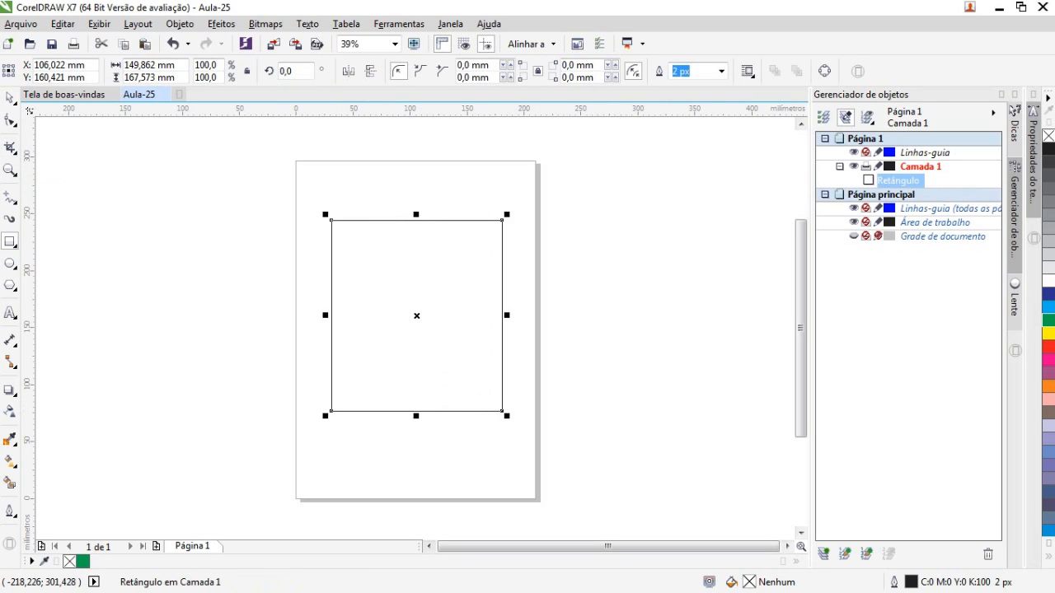
left_click(1046, 307)
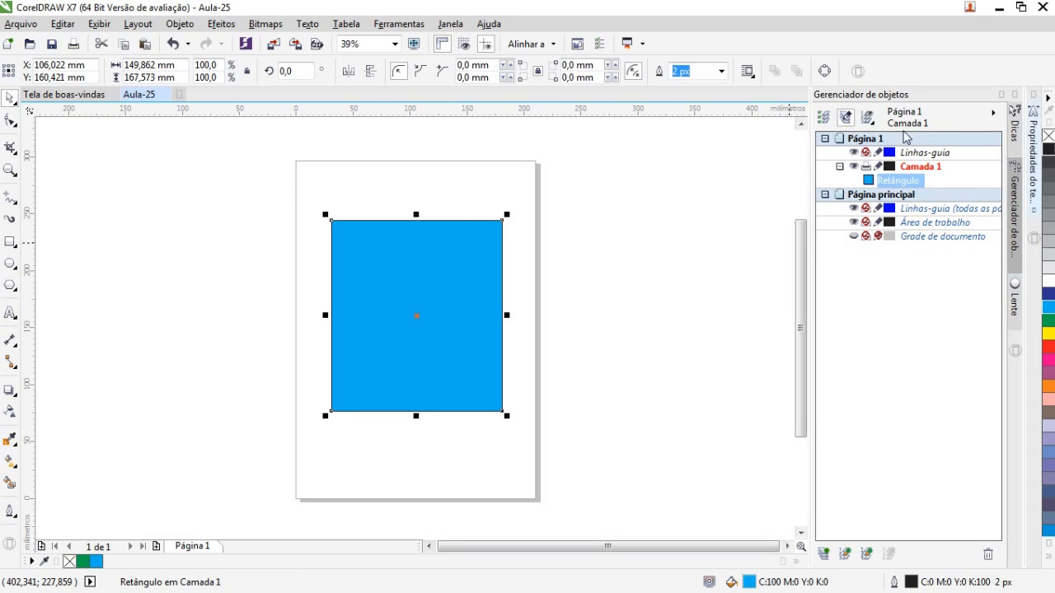
Mark a crop area about 87 × 91 mm with the Crop tool and position it in the rectangle's upper right part
scroll(453, 313, "up", 2)
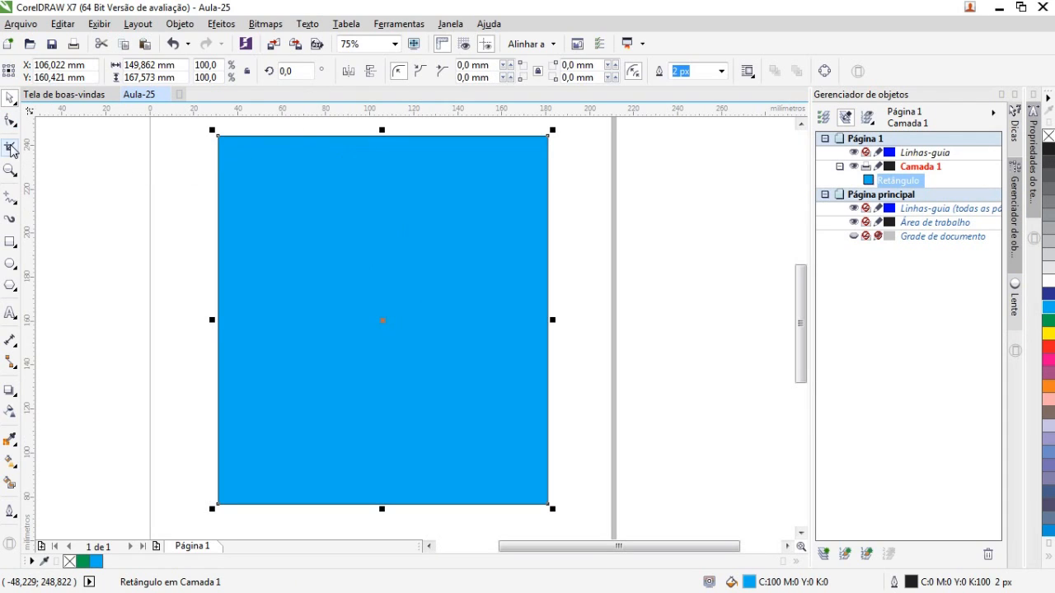
left_click(10, 148)
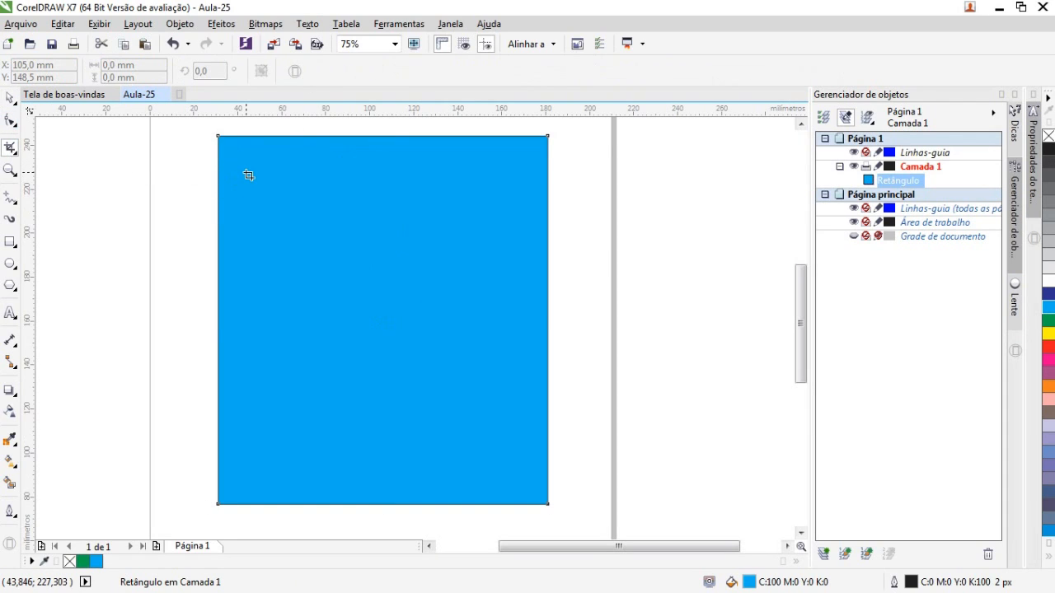
left_click_drag(247, 173, 439, 376)
left_click_drag(318, 266, 400, 256)
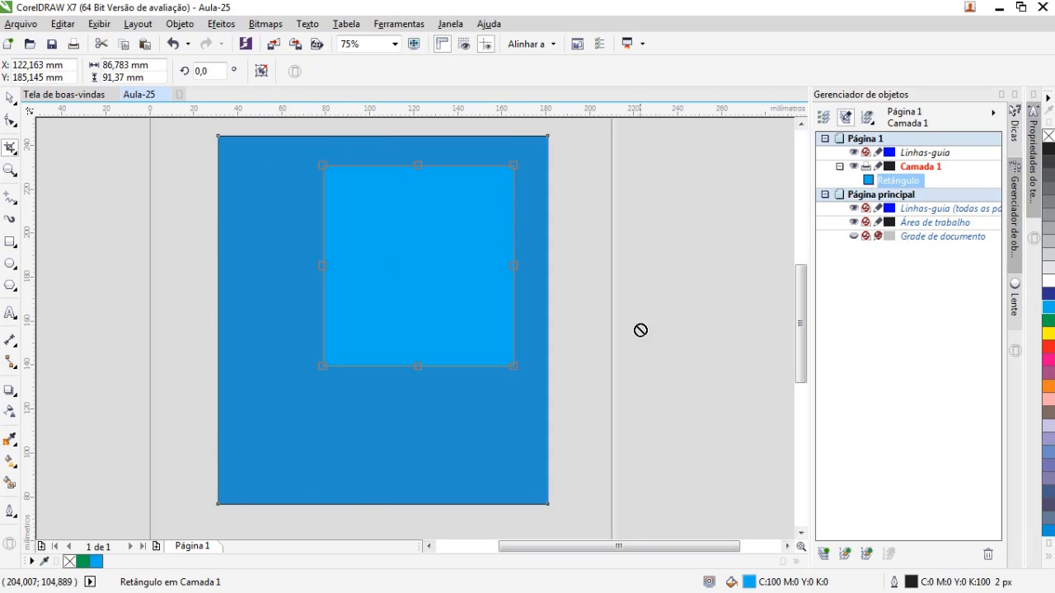
Shift the crop area down until it overlaps the rectangle's lower edge and apply the crop
left_click_drag(440, 240, 389, 332)
left_click_drag(381, 288, 382, 431)
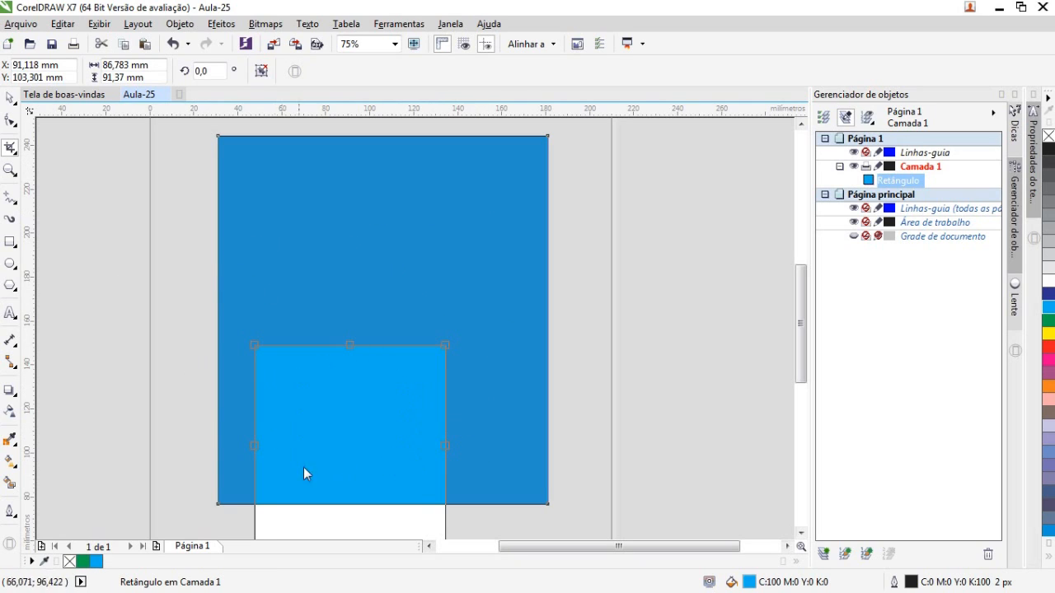
left_click_drag(335, 460, 347, 412)
left_click_drag(321, 464, 321, 446)
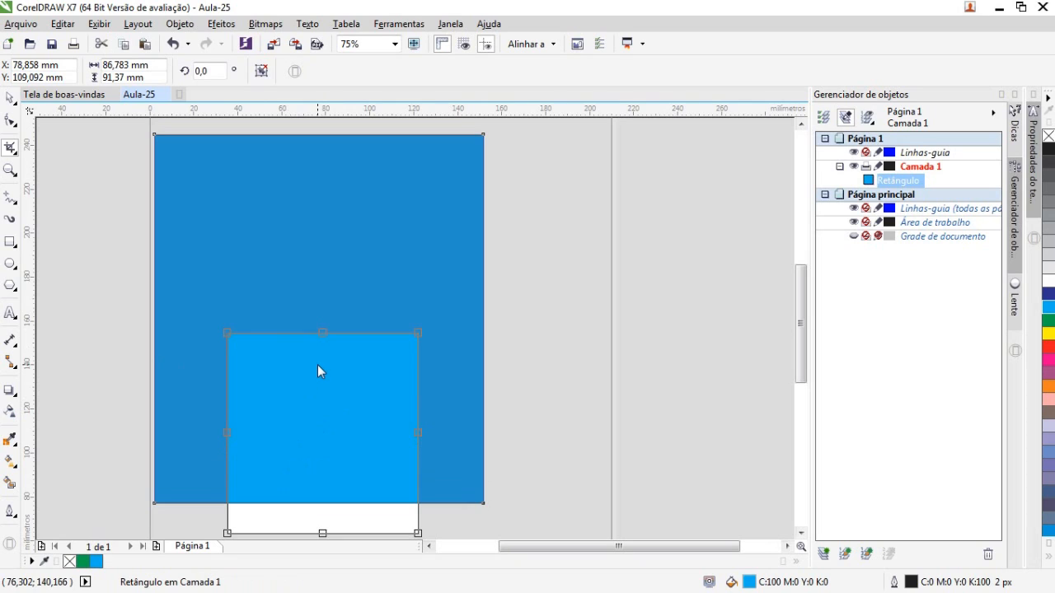
double_click(280, 409)
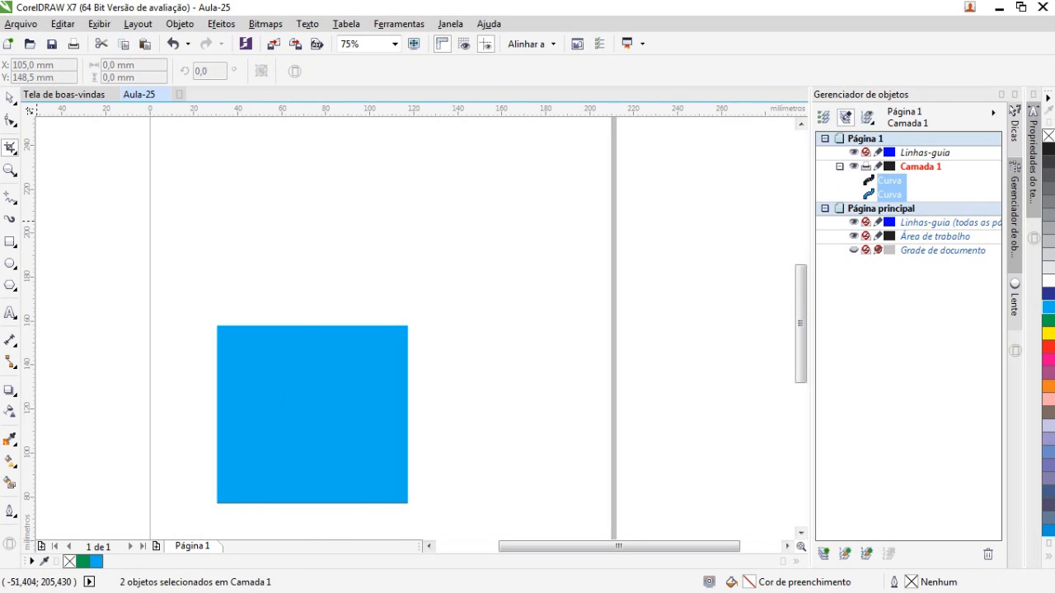
Move the two selected cropped pieces together to about X 134 mm, Y 188 mm in the page's upper right area
left_click(9, 97)
left_click_drag(249, 380, 393, 238)
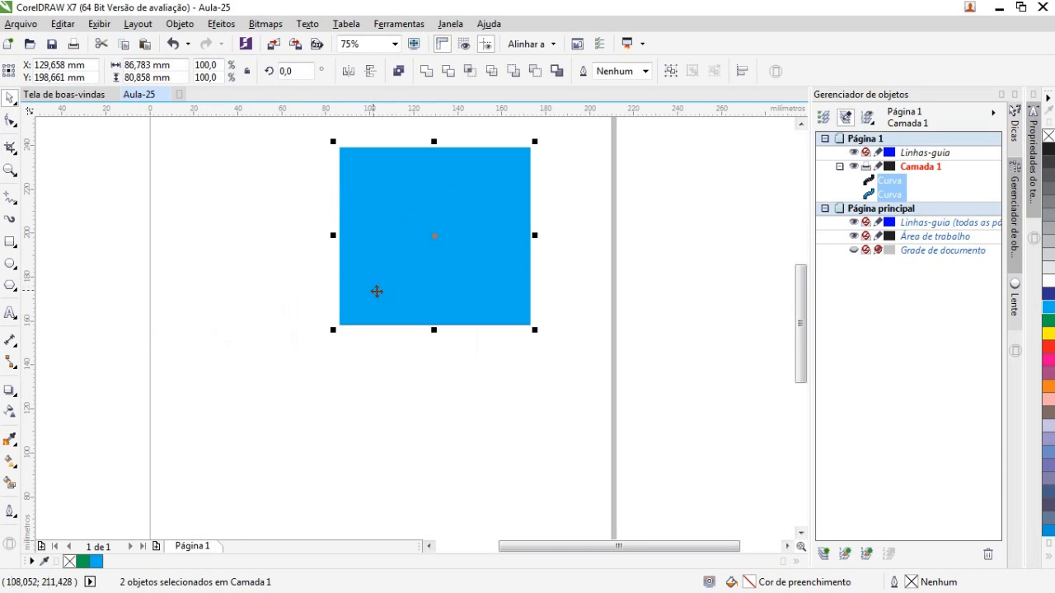
scroll(381, 292, "up", 2)
scroll(386, 292, "down", 4)
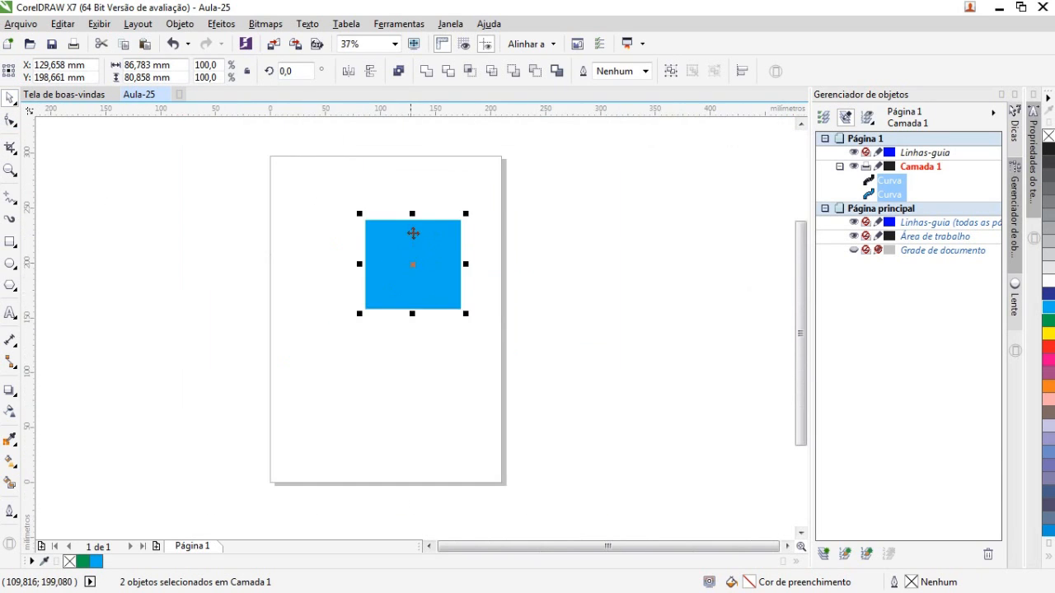
scroll(412, 233, "up", 2)
scroll(468, 281, "up", 2)
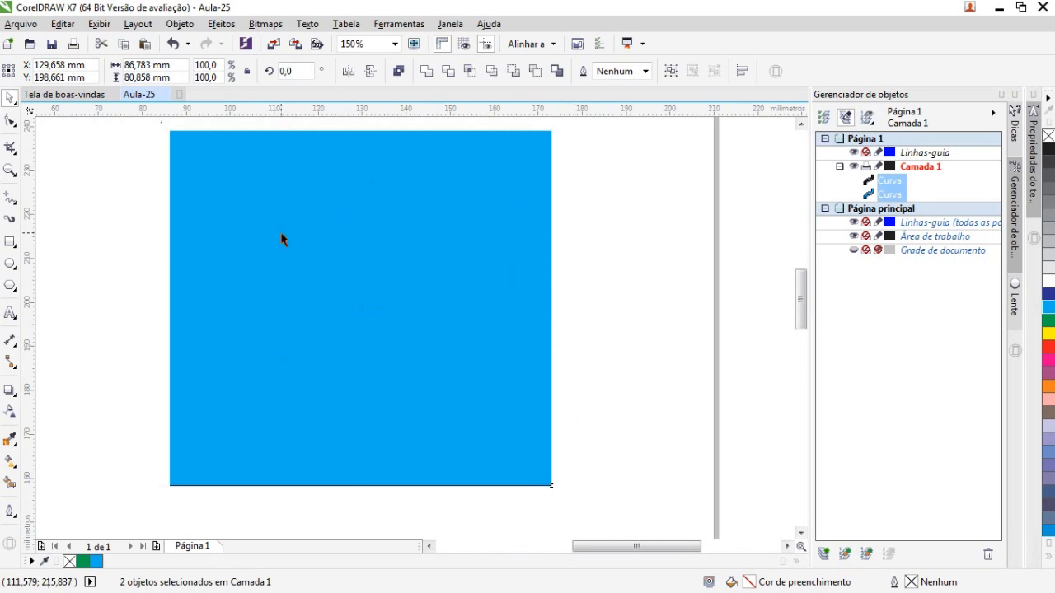
left_click_drag(280, 232, 300, 280)
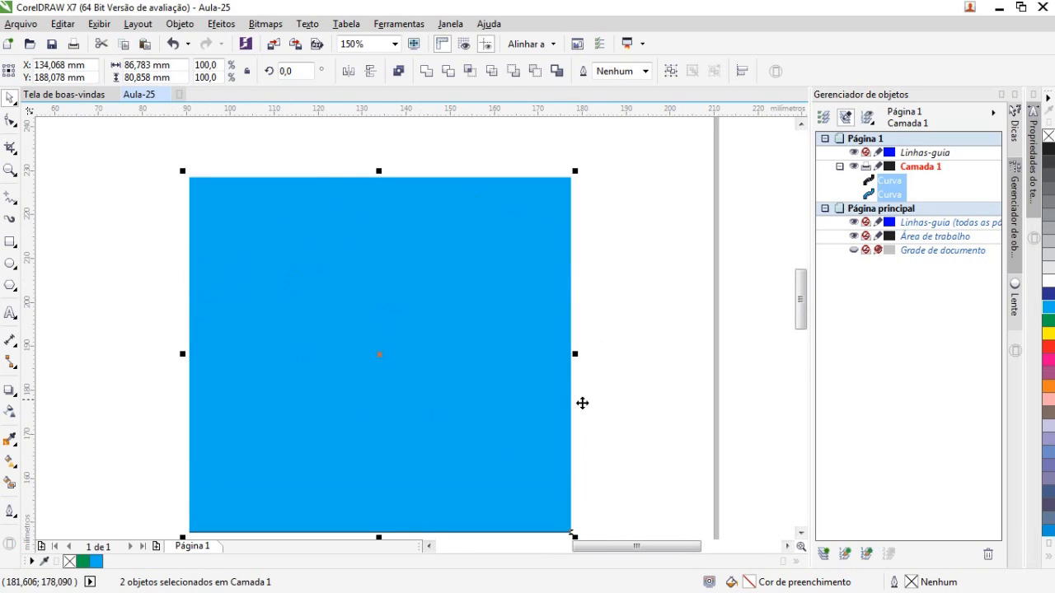
Examine the cropped shape's lower edge and corners closely for the leftover outline piece
left_click_drag(801, 300, 800, 322)
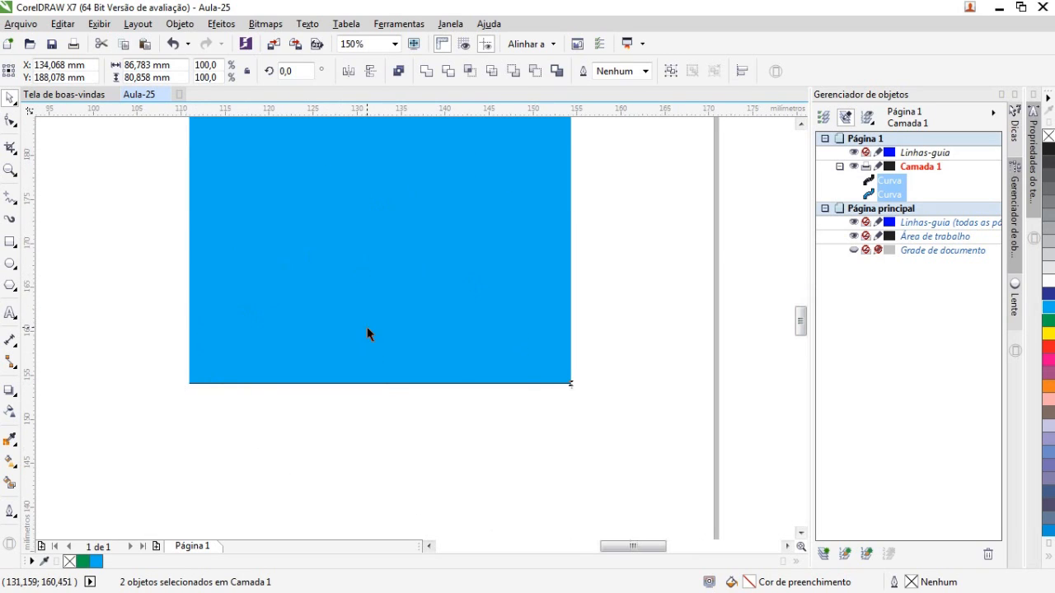
scroll(365, 332, "up", 1)
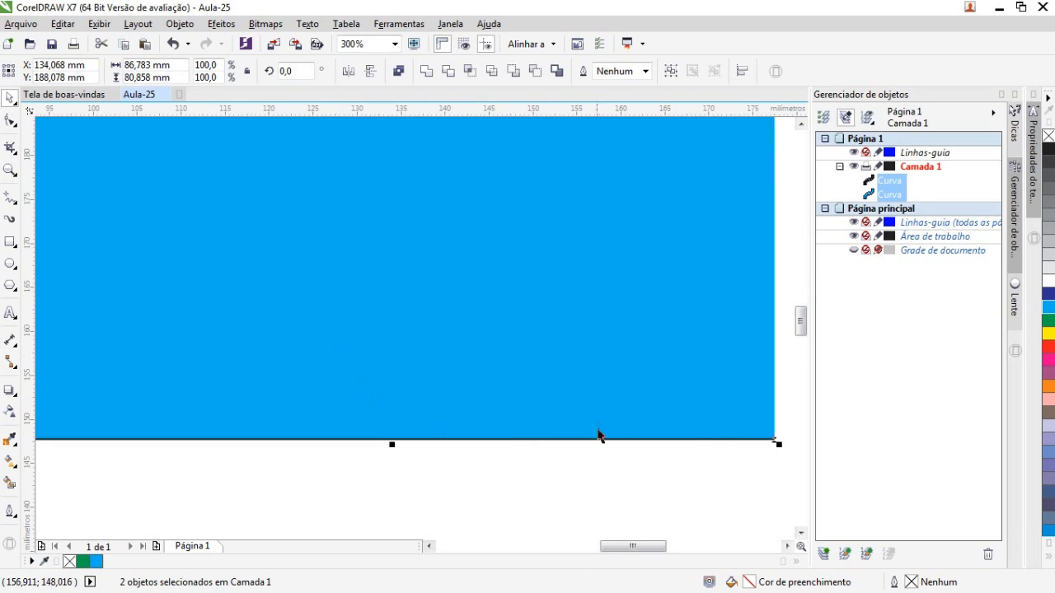
scroll(563, 474, "up", 1)
left_click_drag(631, 545, 645, 550)
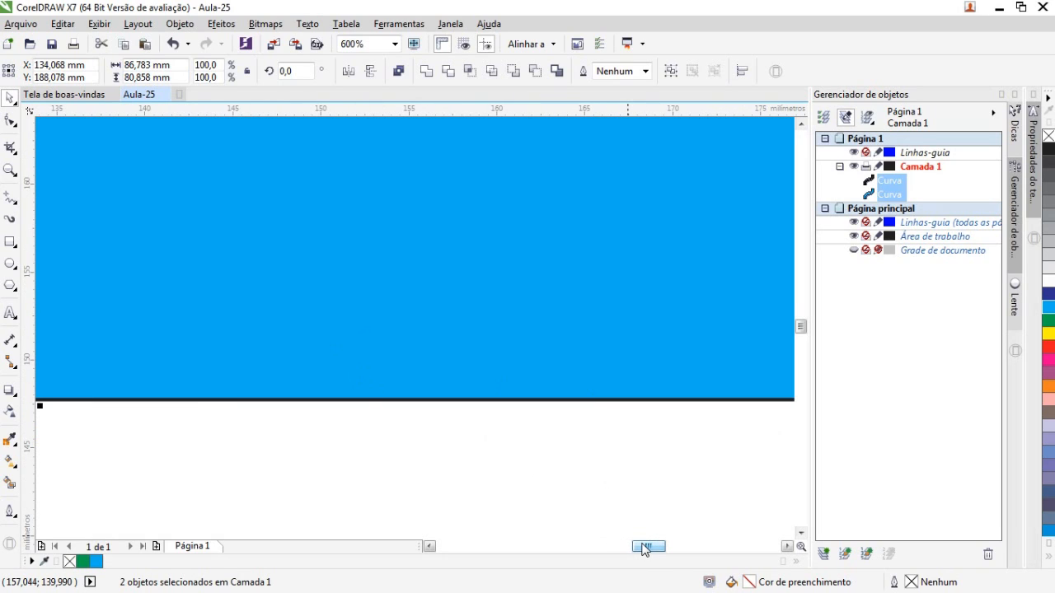
left_click_drag(645, 550, 664, 546)
left_click(452, 459)
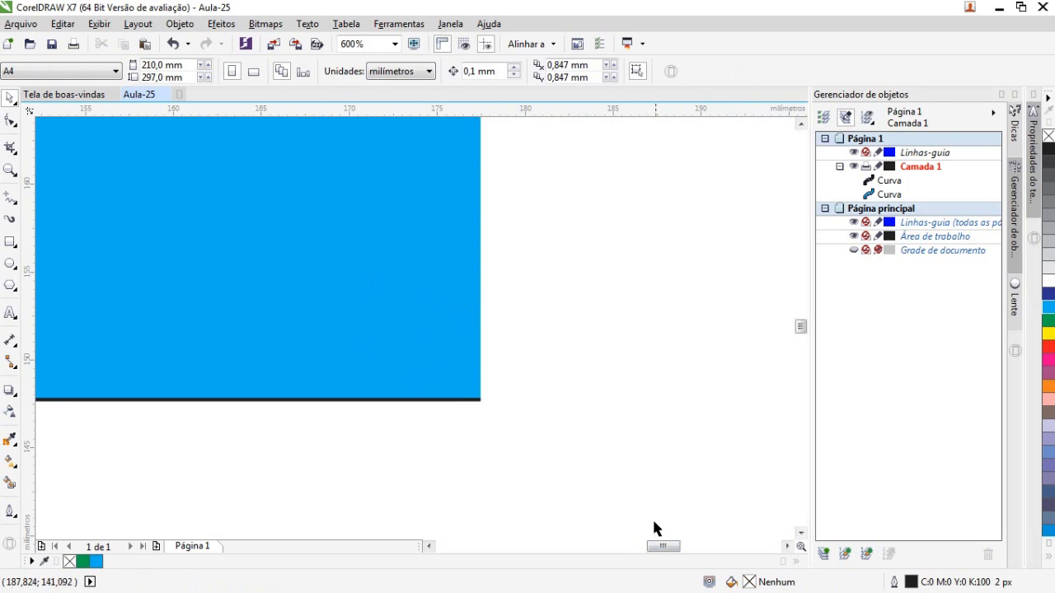
left_click_drag(657, 543, 600, 545)
scroll(437, 416, "down", 1)
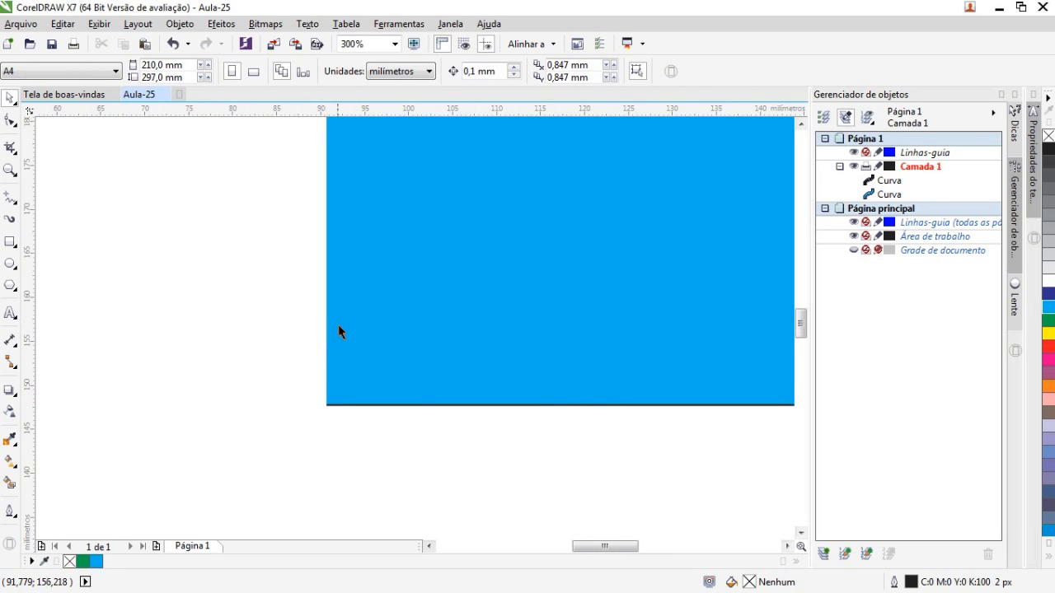
left_click_drag(596, 550, 610, 551)
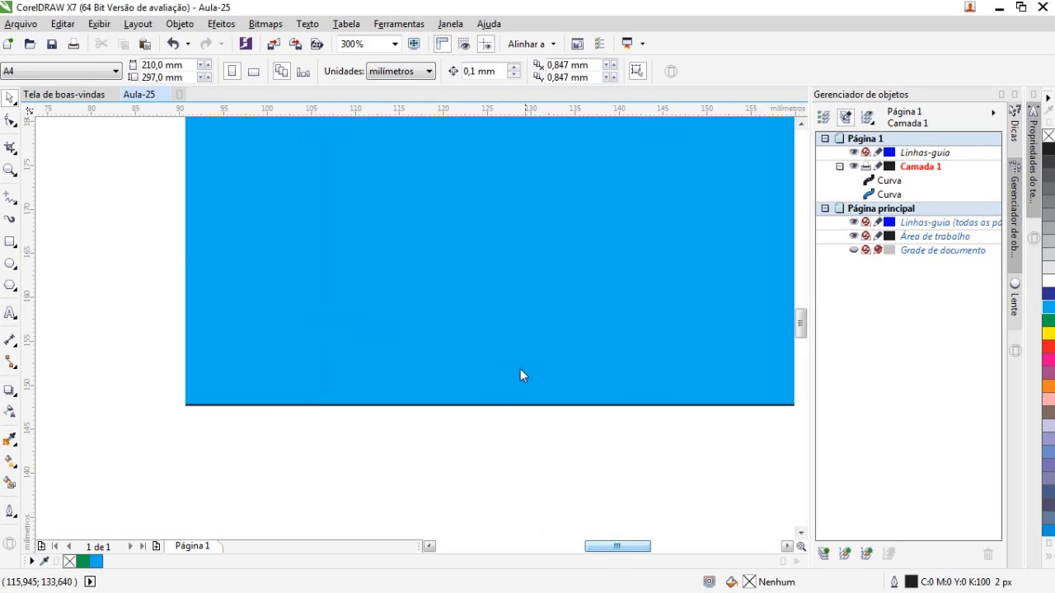
scroll(461, 396, "up", 2)
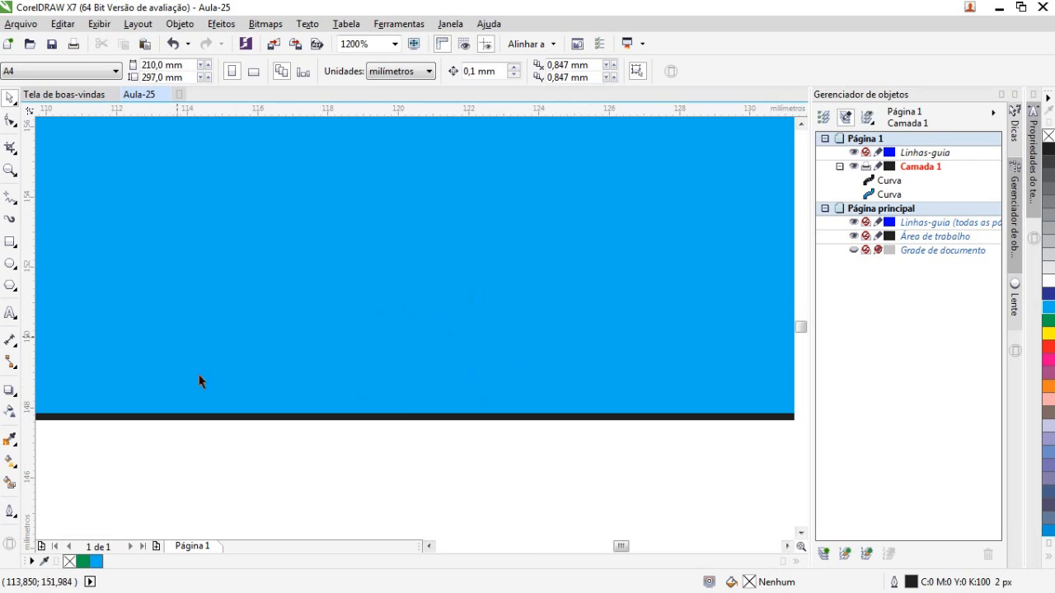
scroll(405, 417, "down", 5)
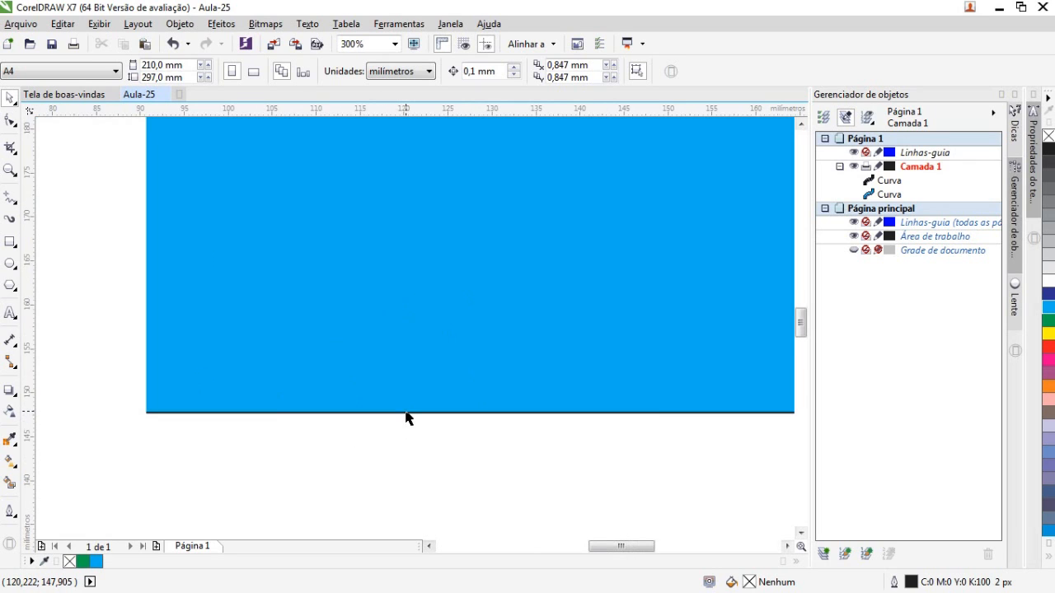
Separate the blue square from the thin black line by moving it to about X 154 mm, Y 242 mm
left_click(399, 381)
left_click_drag(442, 380, 358, 311)
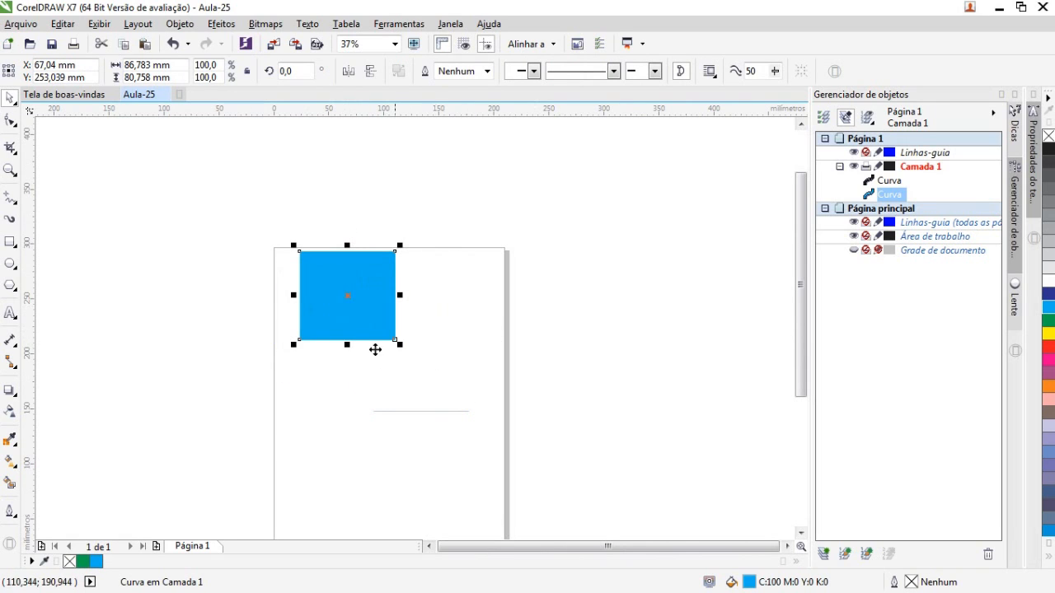
left_click_drag(362, 277, 449, 297)
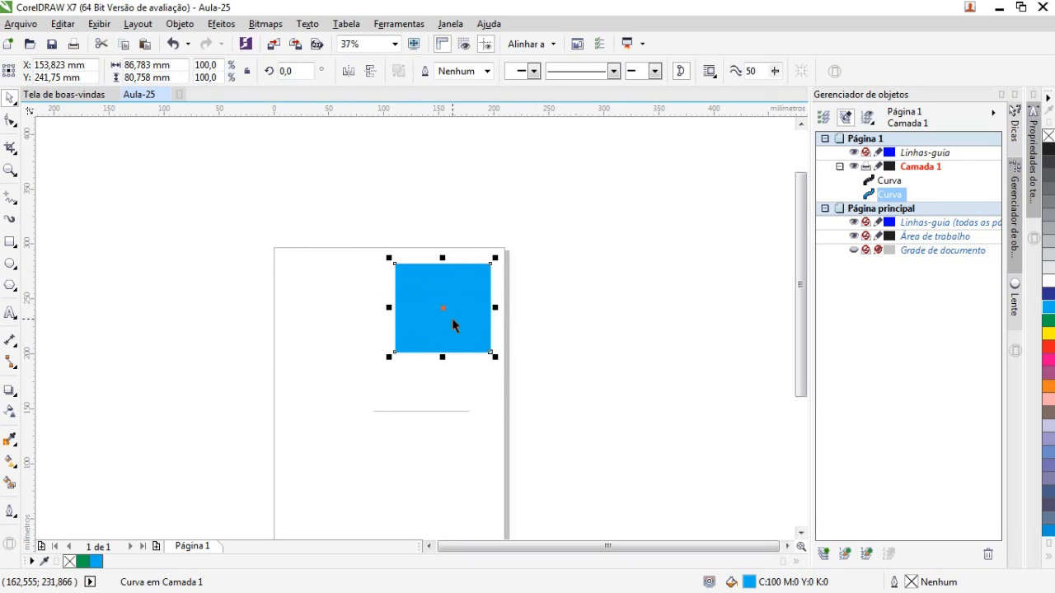
Mark a crop area about 42 × 45 mm inside the blue square and rotate it by 40 degrees
left_click(11, 149)
left_click(10, 149)
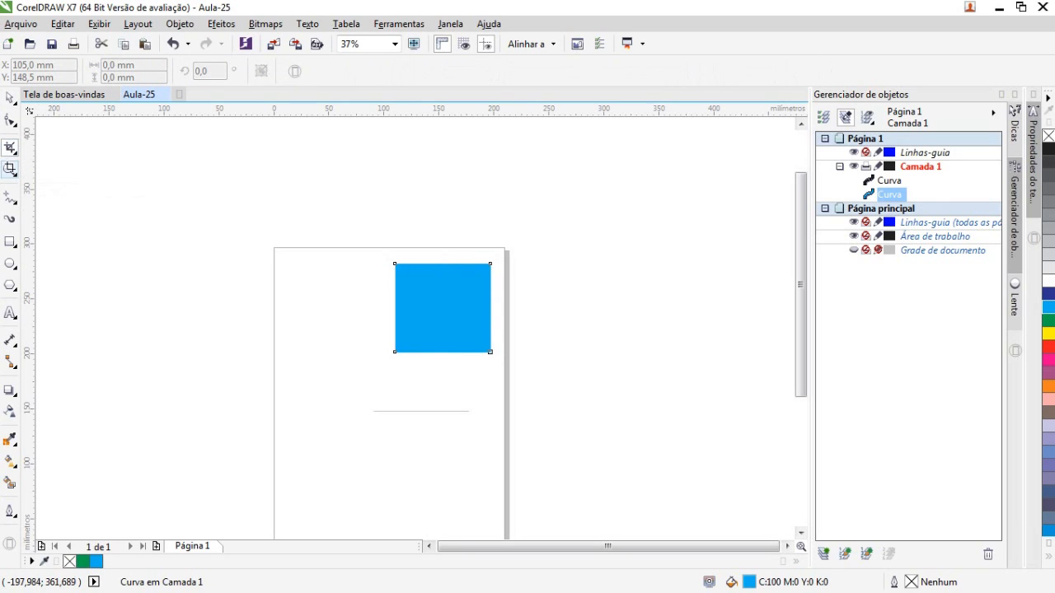
scroll(426, 403, "up", 2)
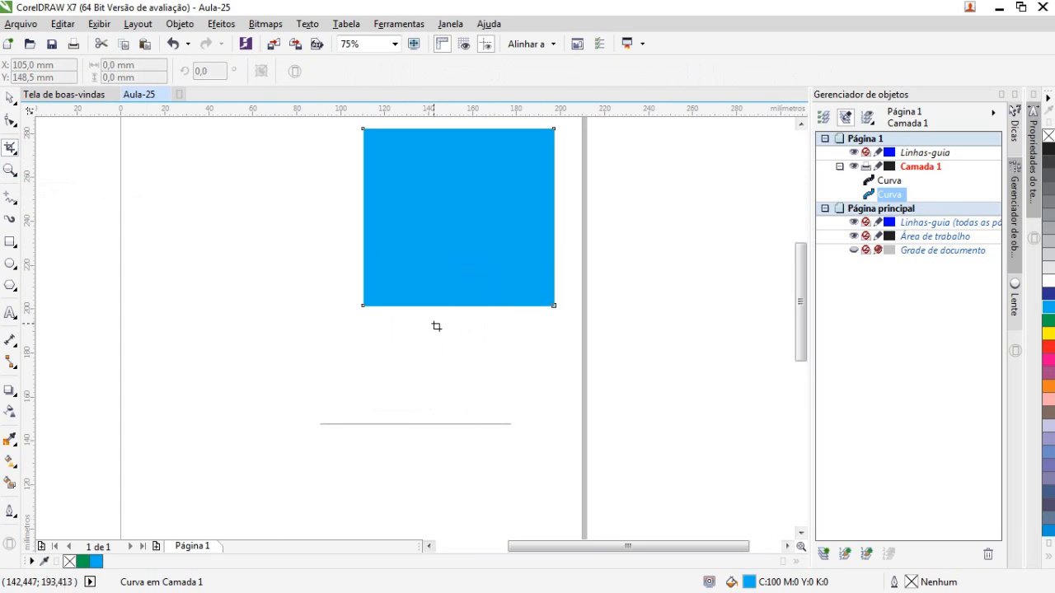
left_click_drag(521, 297, 428, 198)
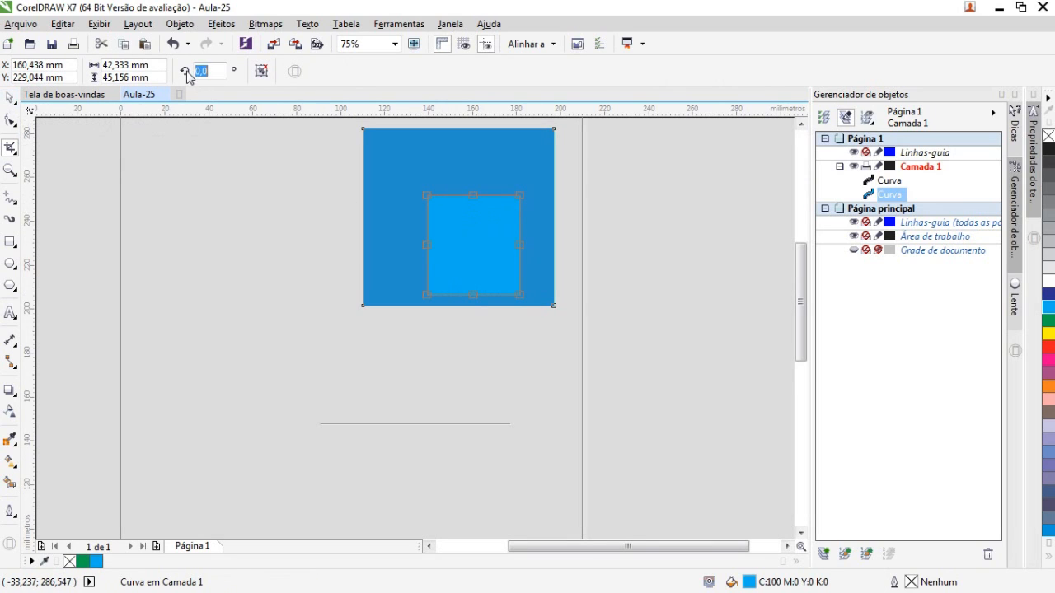
key("Return")
Reposition the rotated crop area, stretch it to about 57 mm long, and clear it without cropping
mouse_move(483, 255)
left_mouse_down()
mouse_move(466, 227)
mouse_move(475, 237)
left_mouse_up()
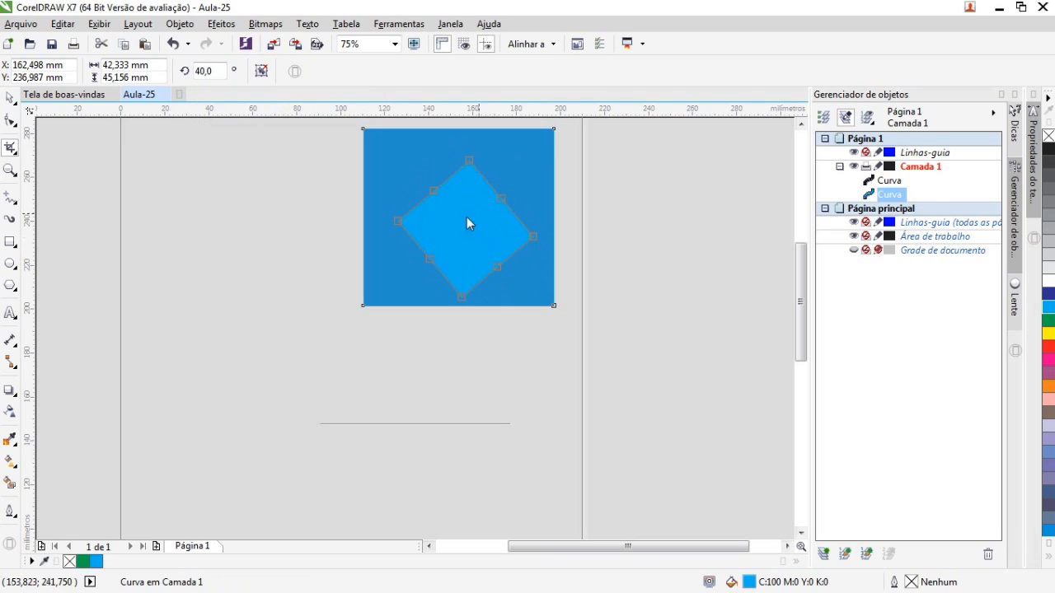
left_click_drag(435, 190, 414, 174)
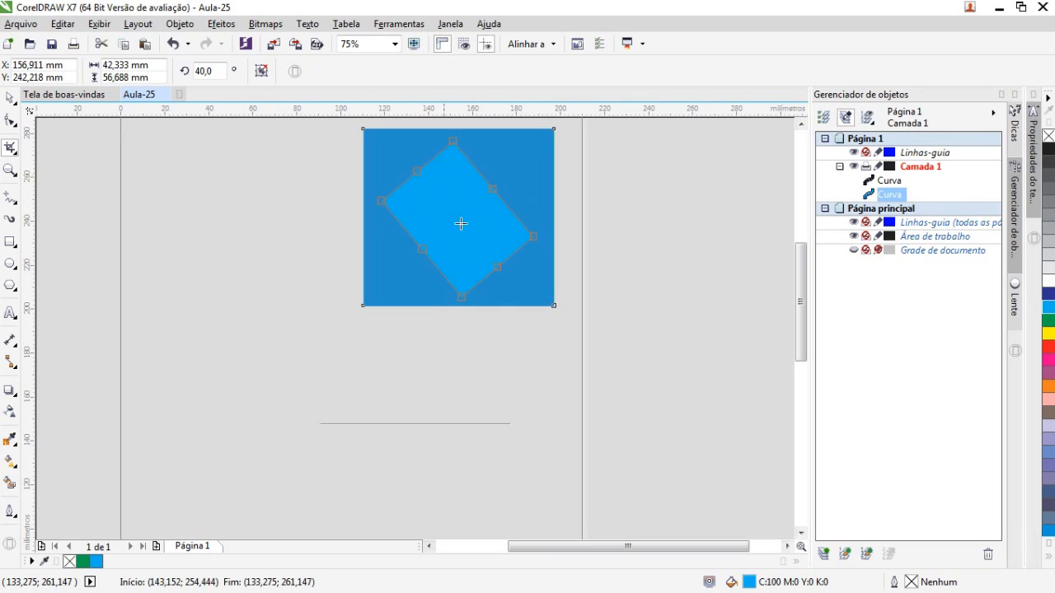
left_click_drag(461, 223, 461, 224)
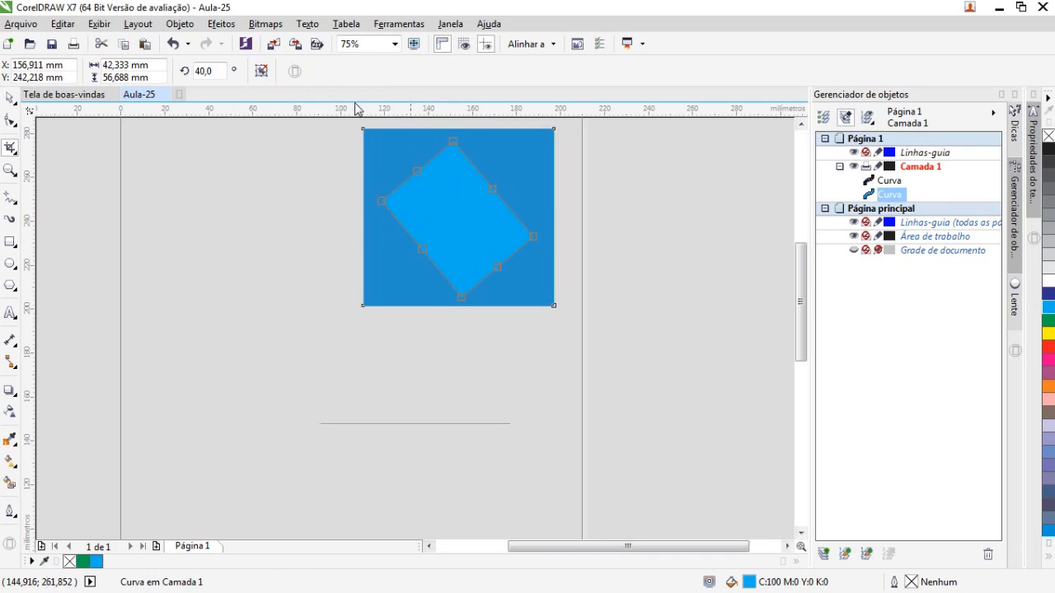
left_click(262, 71)
Enlarge the blue square to about 130 × 121 mm and place it across the page's right edge, away from the line
key("space")
left_click(140, 207)
scroll(140, 207, "down", 2)
left_click_drag(322, 217, 273, 265)
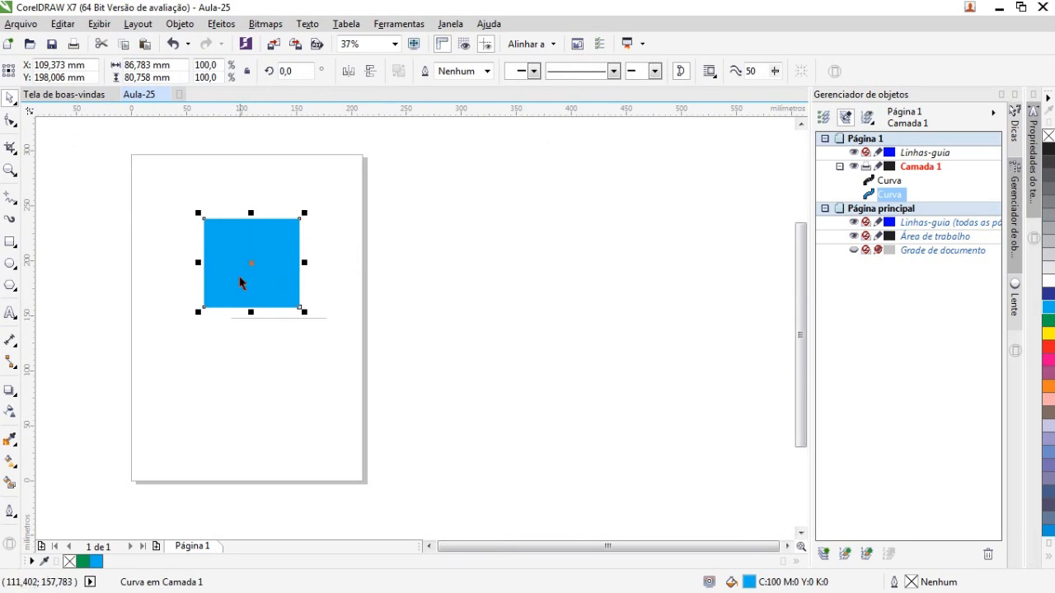
scroll(198, 267, "up", 2)
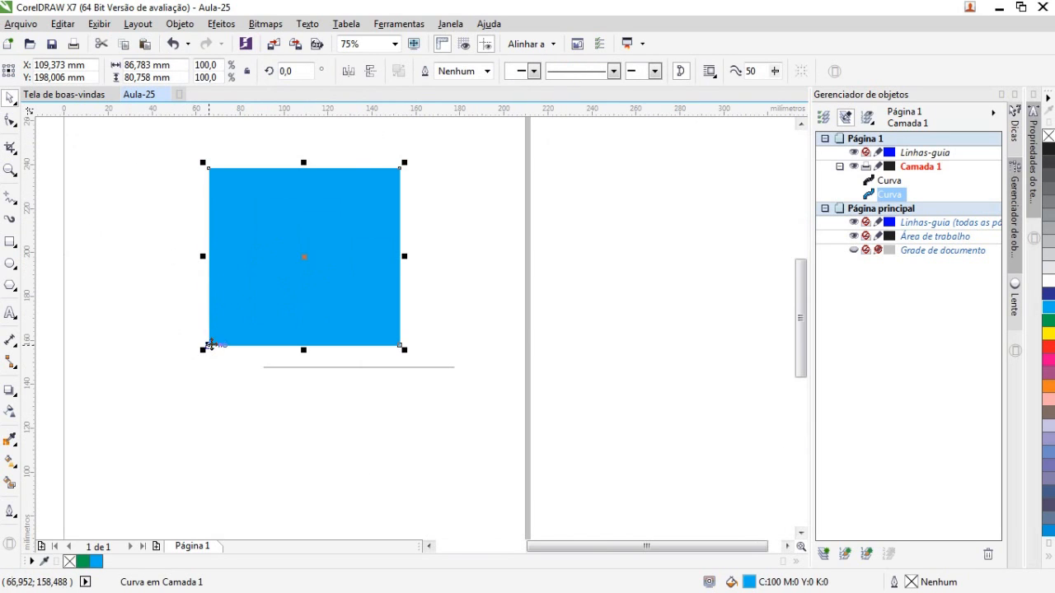
left_click_drag(206, 348, 121, 461)
left_click_drag(254, 334, 319, 279)
left_click_drag(363, 352, 647, 367)
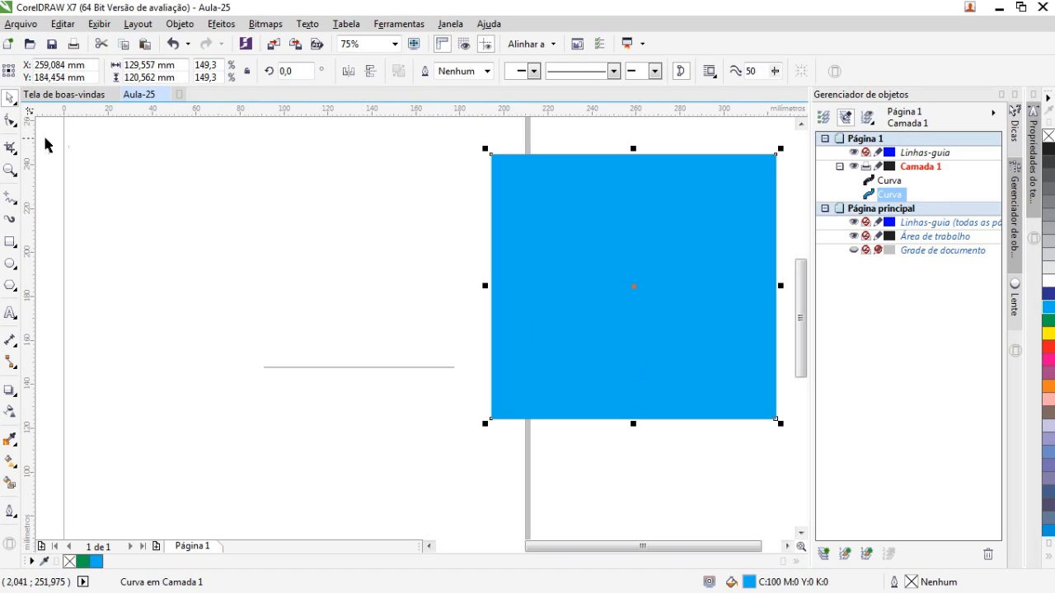
left_click(18, 127)
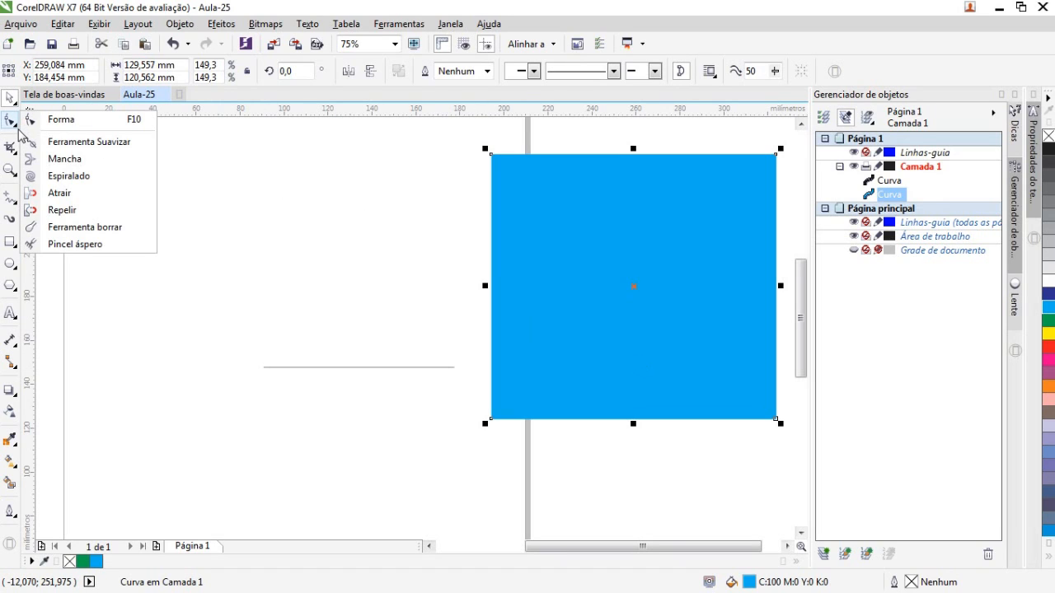
left_click(12, 147)
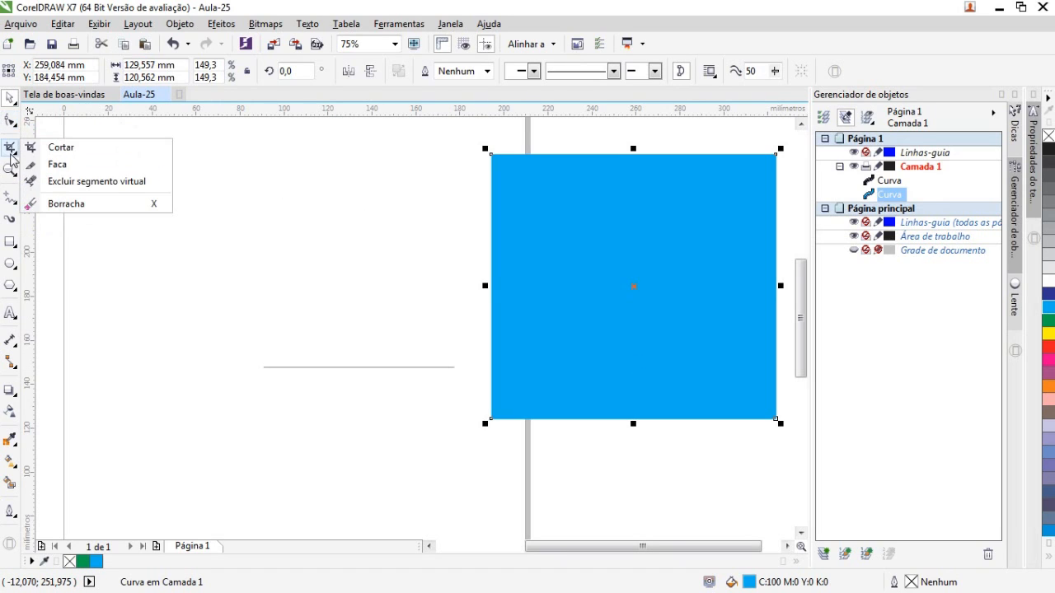
left_click(56, 164)
left_click_drag(605, 548, 631, 548)
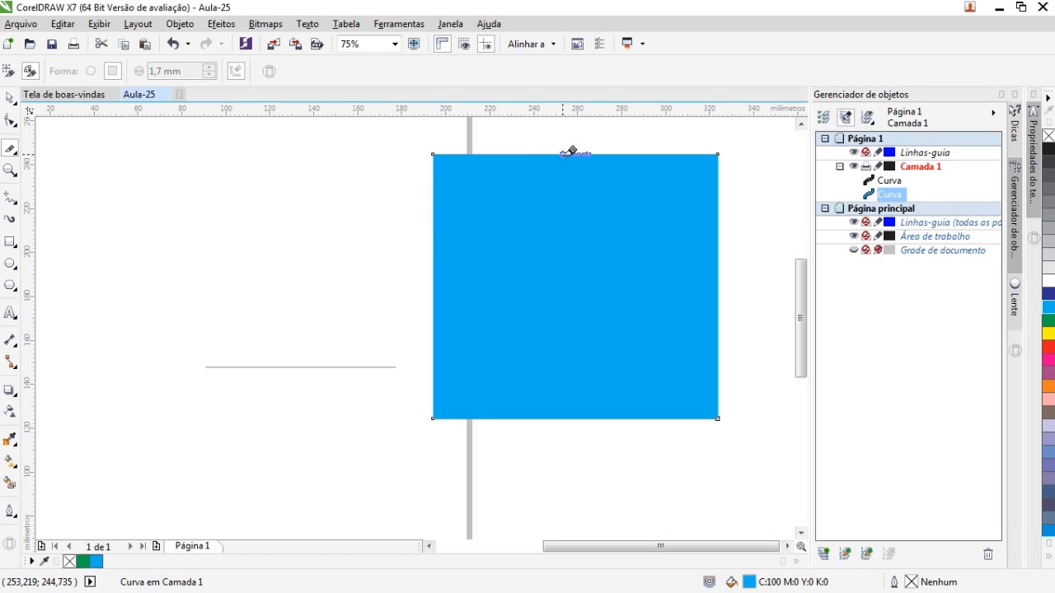
key("Escape")
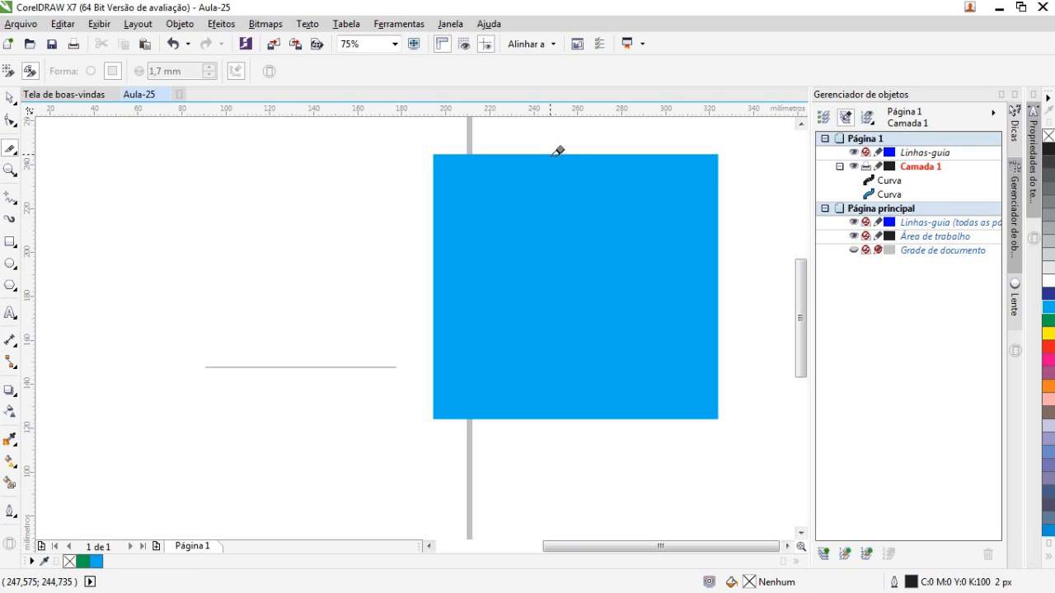
left_click(10, 98)
left_click(478, 272)
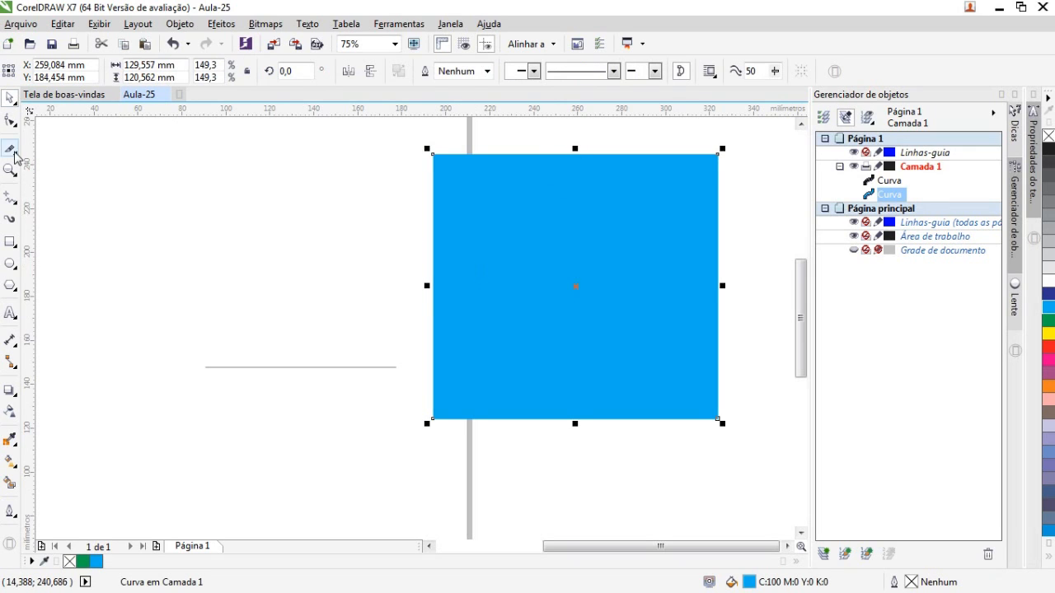
left_click(10, 149)
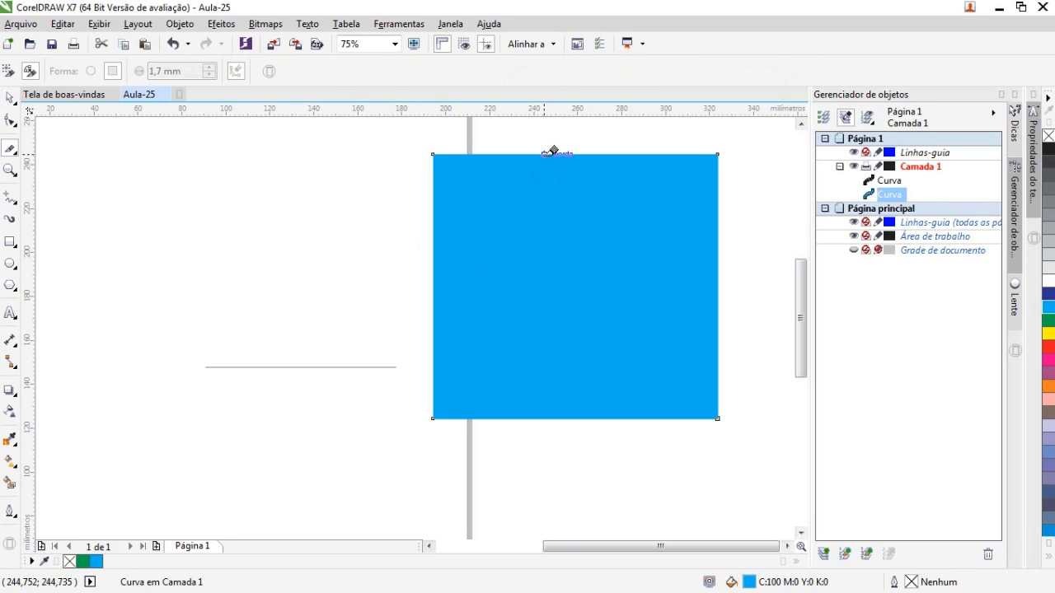
key("Escape")
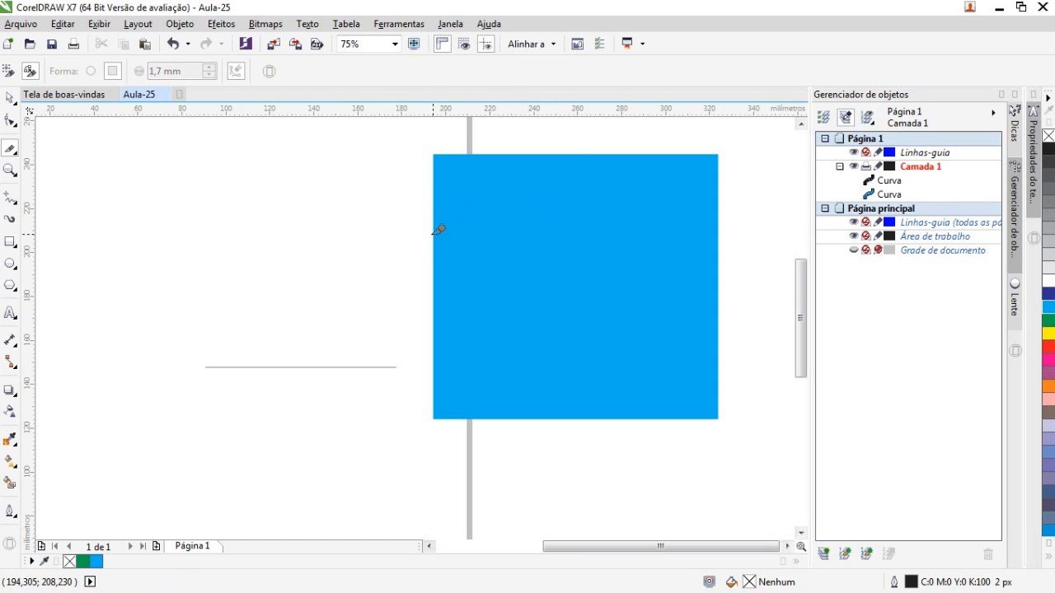
left_click(10, 97)
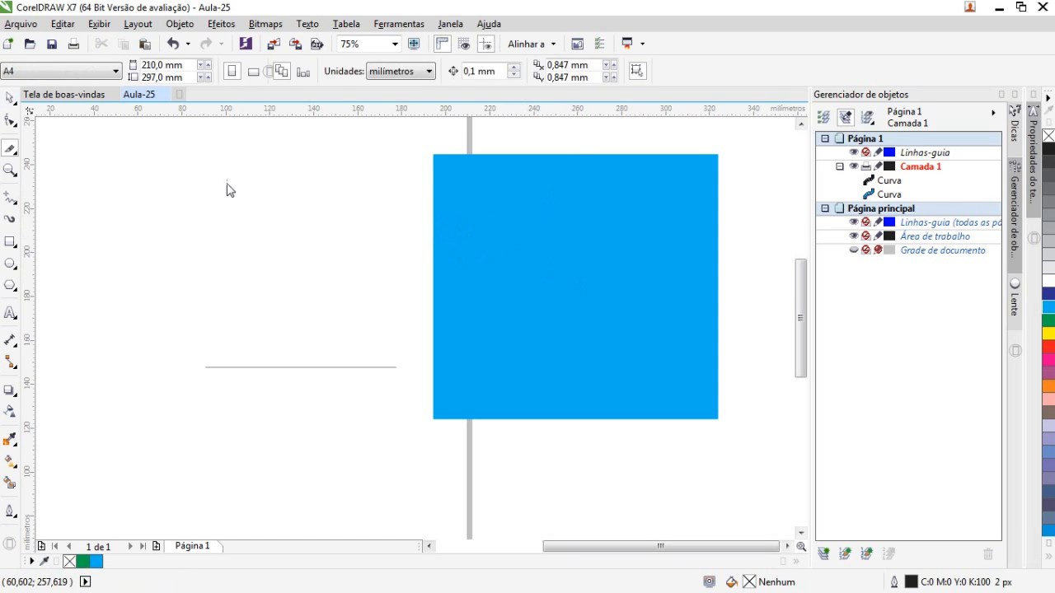
left_click(611, 329)
left_click(311, 256)
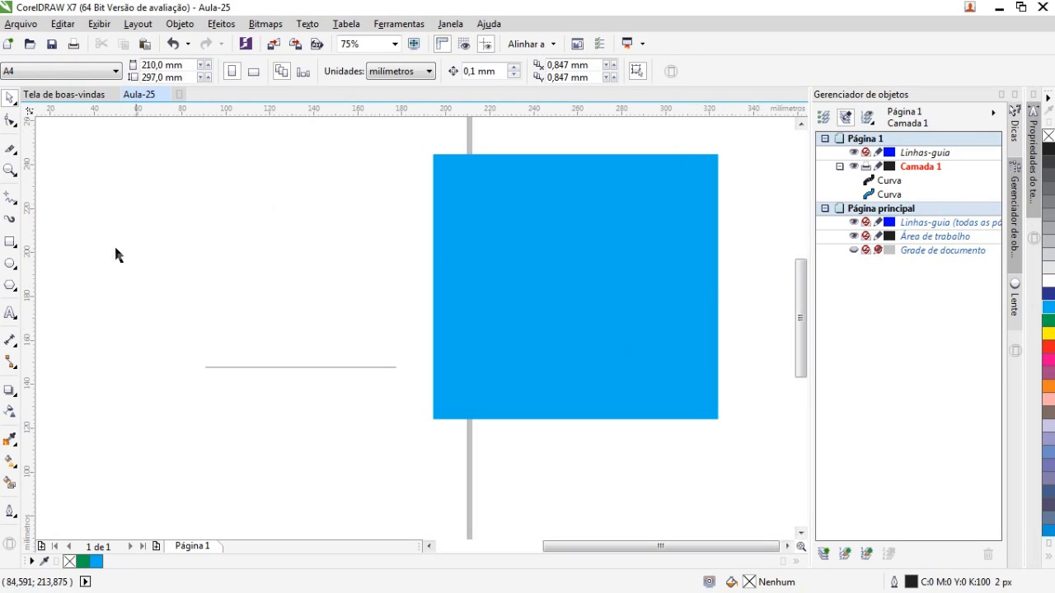
Draw an ellipse about 80 × 73 mm on the page above the thin line and fill it with cyan
left_click(11, 264)
left_click_drag(311, 328, 130, 161)
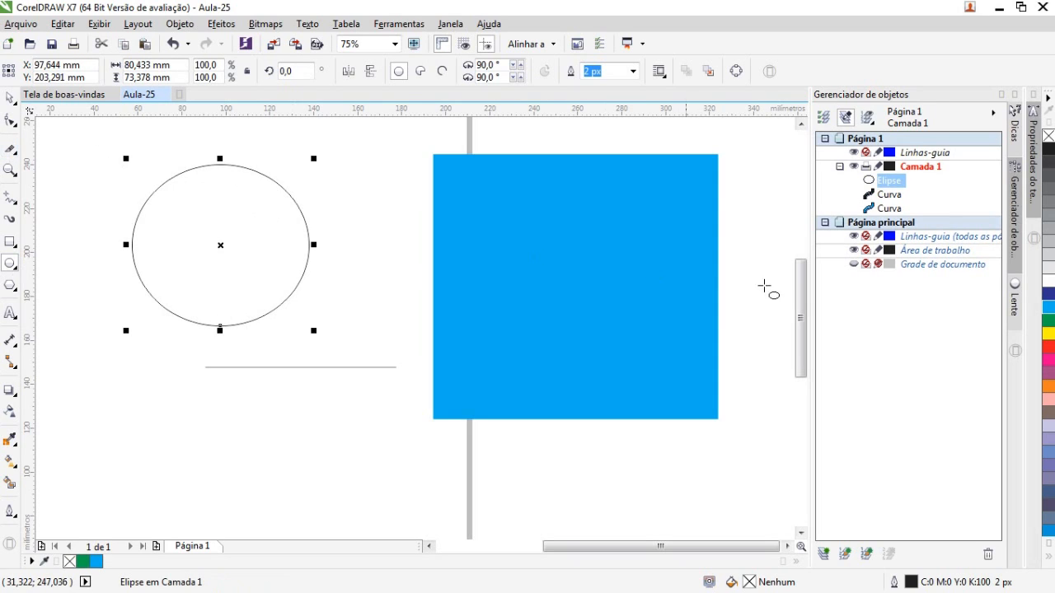
left_click(1049, 307)
Cut the ellipse in two with a winding freehand Knife line running from its upper-left edge to its lowest point
left_click(11, 149)
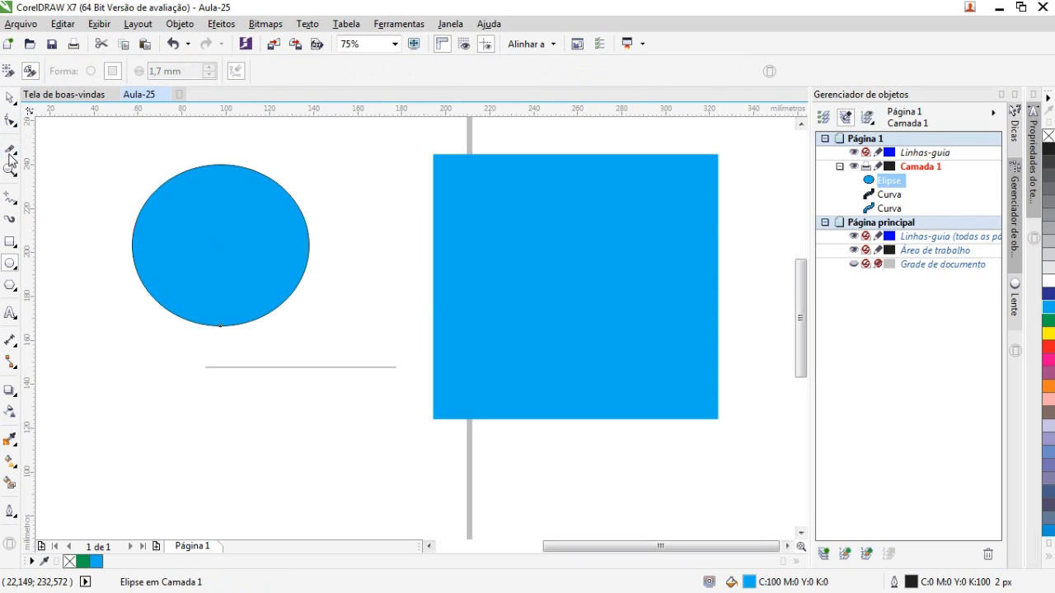
mouse_move(184, 174)
left_mouse_down()
mouse_move(231, 206)
mouse_move(272, 251)
mouse_move(244, 273)
mouse_move(187, 210)
mouse_move(160, 247)
mouse_move(196, 284)
left_mouse_up()
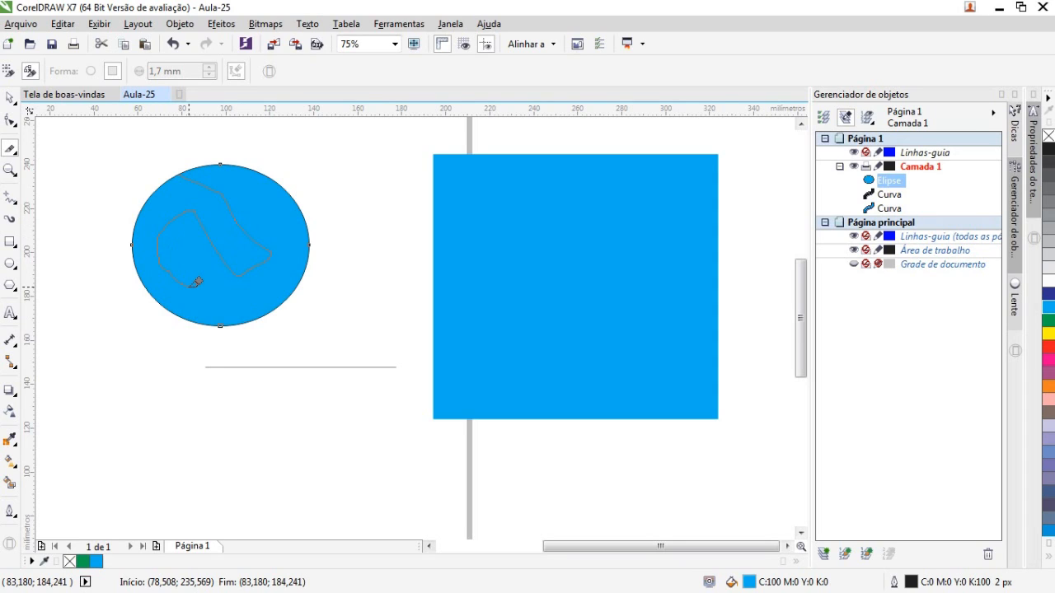
left_click_drag(196, 284, 229, 300)
mouse_move(232, 298)
left_mouse_down()
mouse_move(234, 321)
mouse_move(220, 325)
left_mouse_up()
left_click(10, 97)
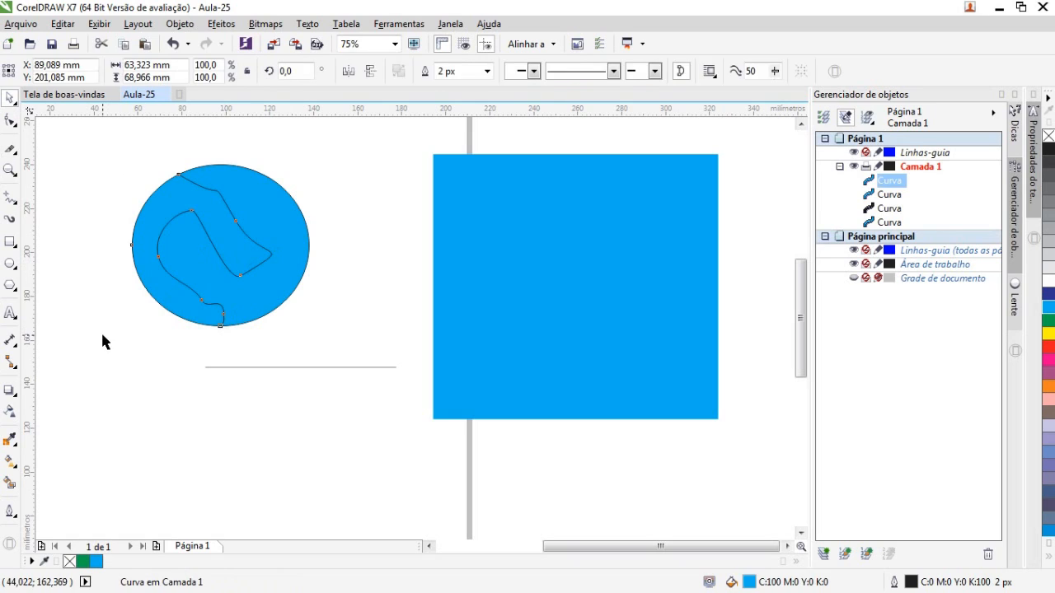
left_click(101, 331)
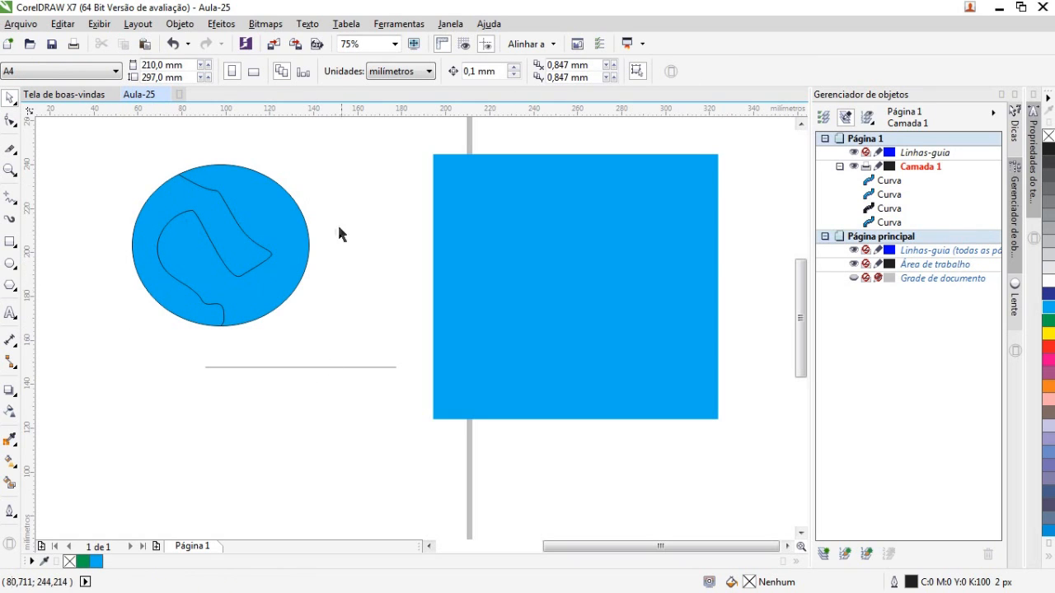
Nudge the right-hand piece of the cut ellipse about 5 mm to the right, away from the left piece
left_click(286, 233)
left_click(146, 217)
left_click(143, 208)
left_click(152, 211)
left_click(283, 219)
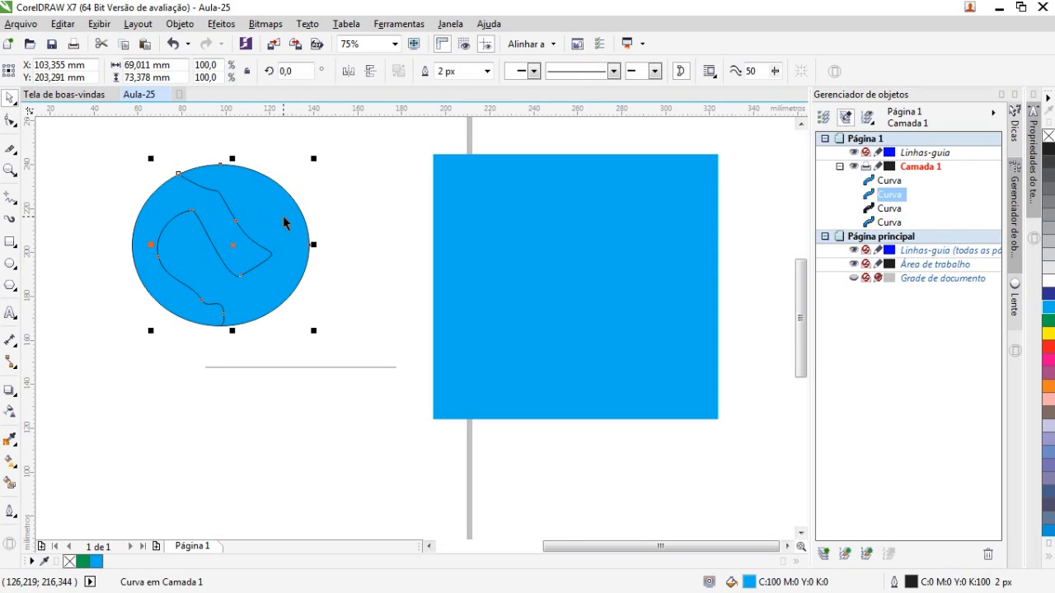
key("Right")
key("Right")
key("Right")
key("Right")
key("Right")
key("Right")
key("Right")
key("Right")
key("Right")
key("Right")
key("Right")
key("Right")
key("Right")
key("Right")
key("Right")
key("Right")
key("Right")
key("Right")
key("Right")
key("Right")
key("Right")
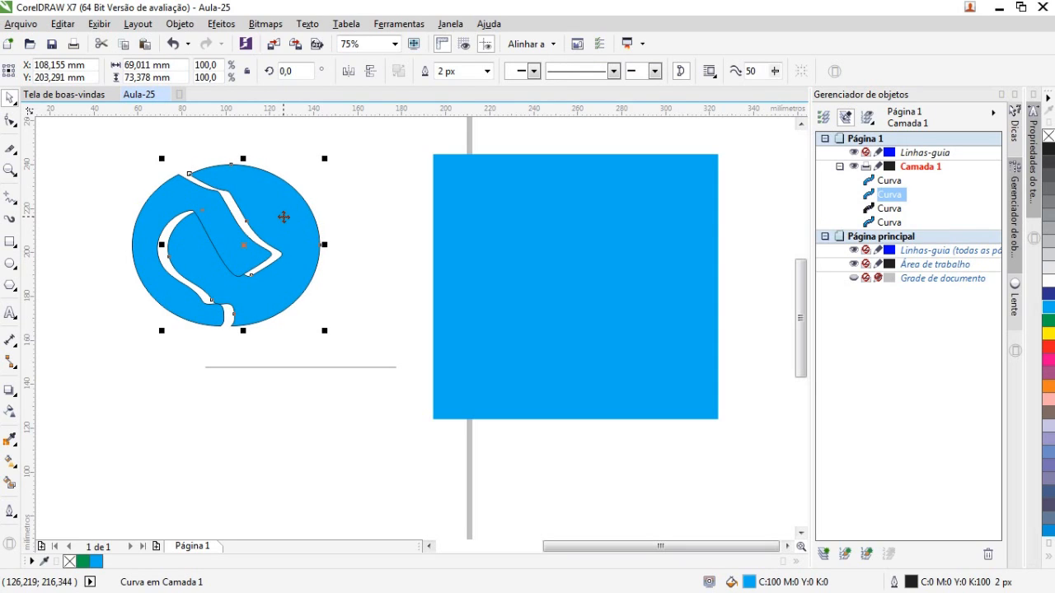
Nudge the right-hand piece back against the left piece, to about X 103 mm, and deselect it
key("Left")
key("Left")
key("Left")
key("Left")
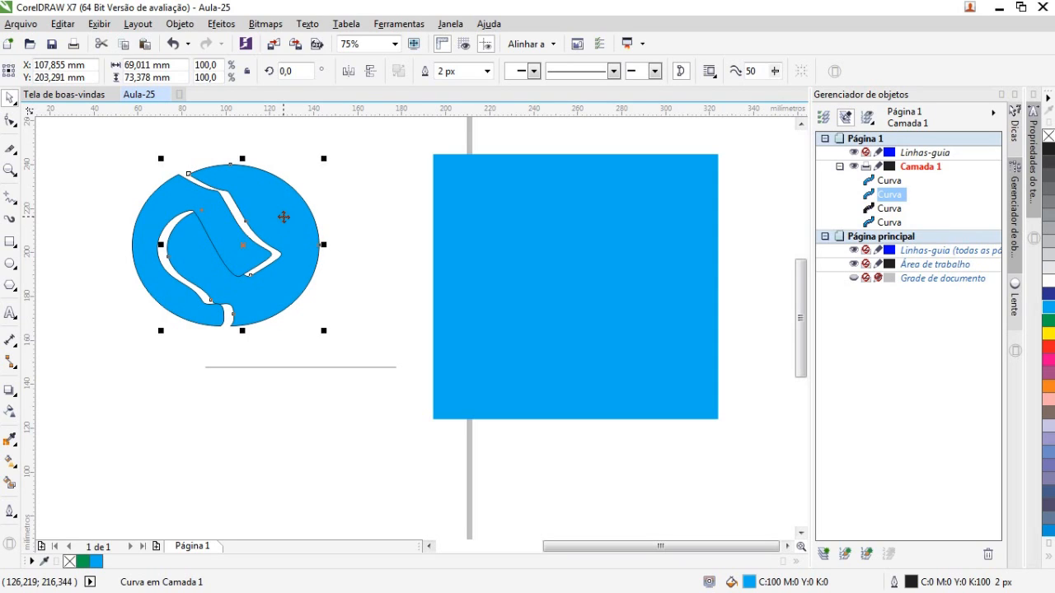
key("Left")
key("Left")
key("Left")
key("Left")
key("Left")
key("Left")
key("Left")
key("Left")
key("Left")
key("Left")
key("Left")
key("Left")
key("Left")
key("Left")
key("Left")
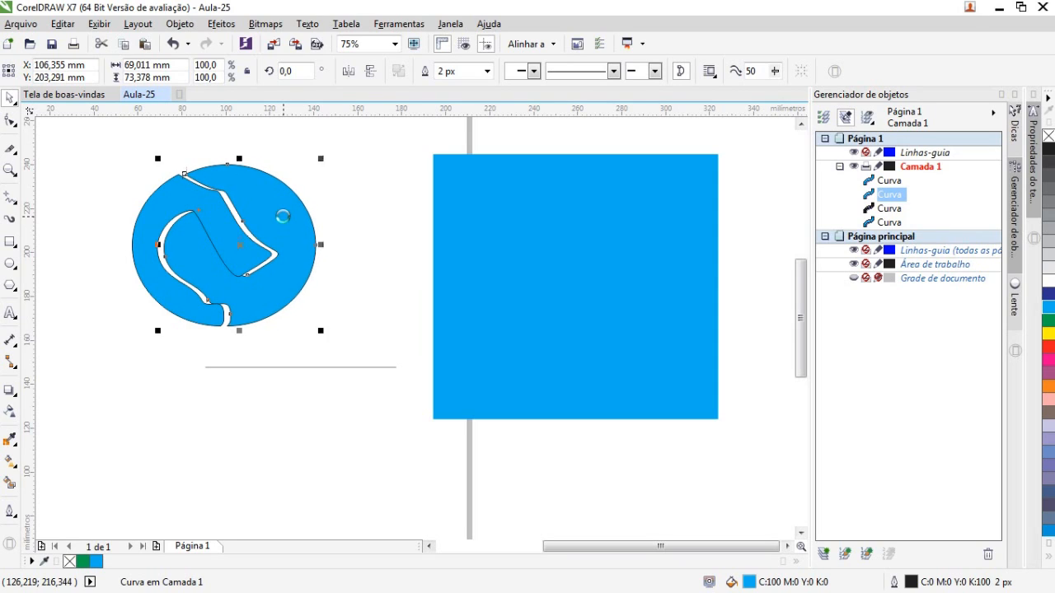
key("Left")
key("Left")
key("Left")
key("Left")
key("Left")
key("Left")
key("Left")
key("Left")
key("Left")
key("Left")
key("Left")
key("Left")
key("Left")
key("Left")
key("Left")
key("Left")
key("Left")
key("Left")
key("Left")
key("Left")
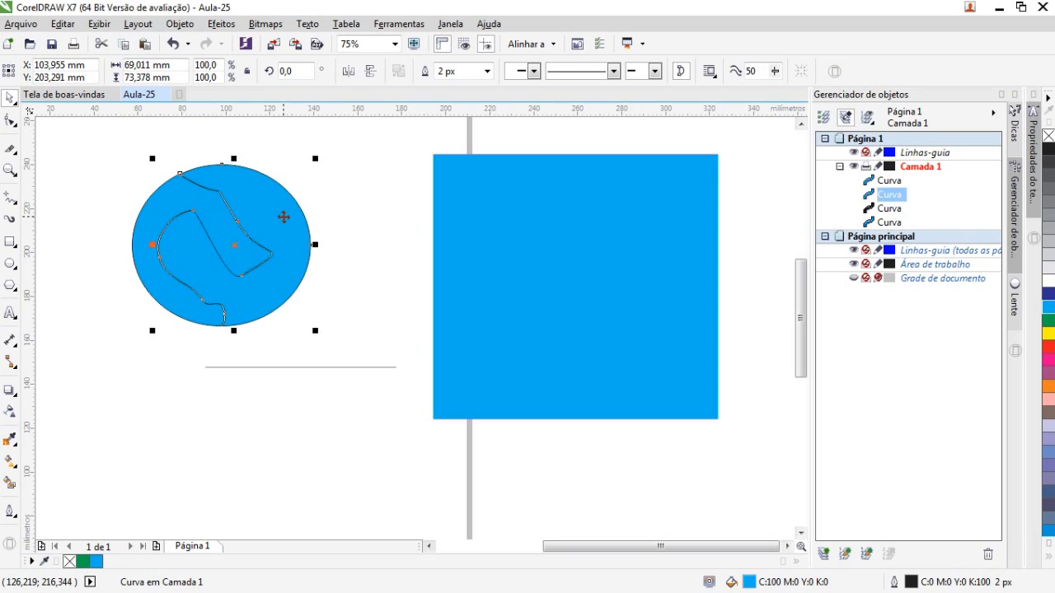
key("Left")
key("Left")
key("Left")
key("Left")
key("Left")
key("Left")
key("Left")
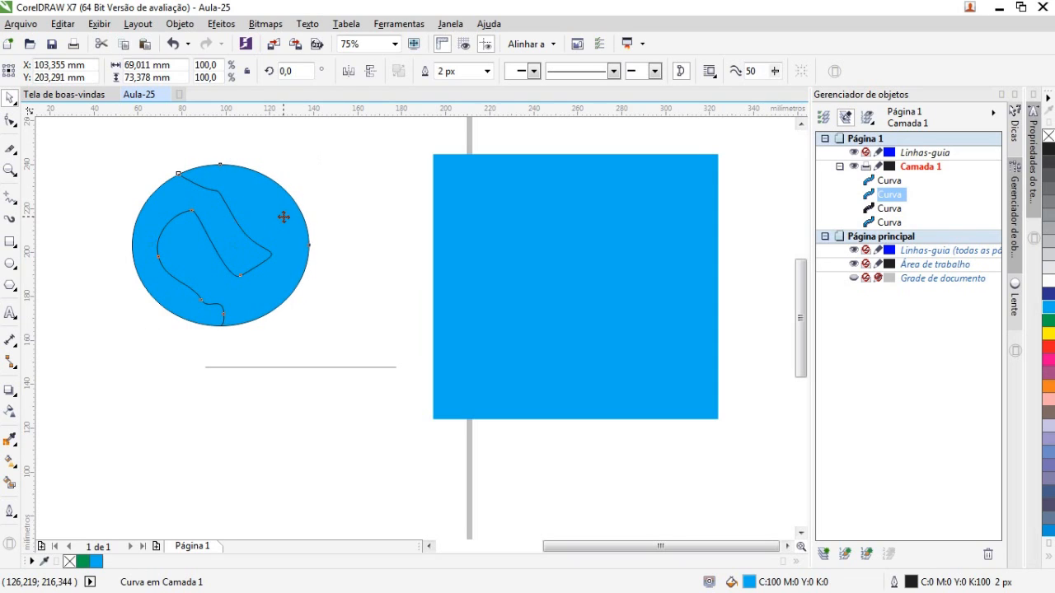
key("Left")
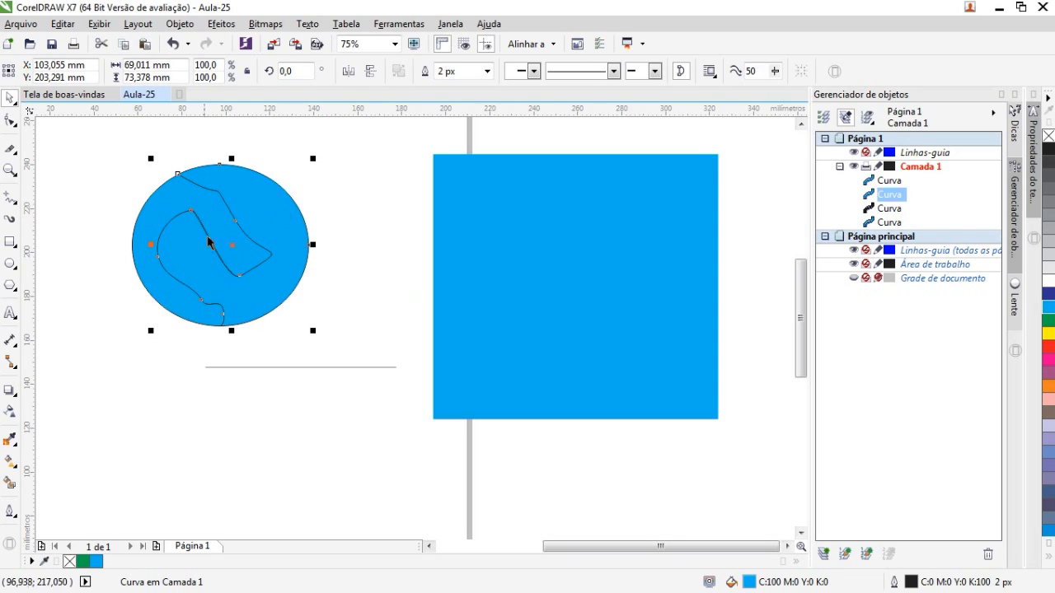
left_click(52, 210)
Slice a narrow sliver off the ellipse's right side with a wavy freehand Knife cut
left_click(10, 151)
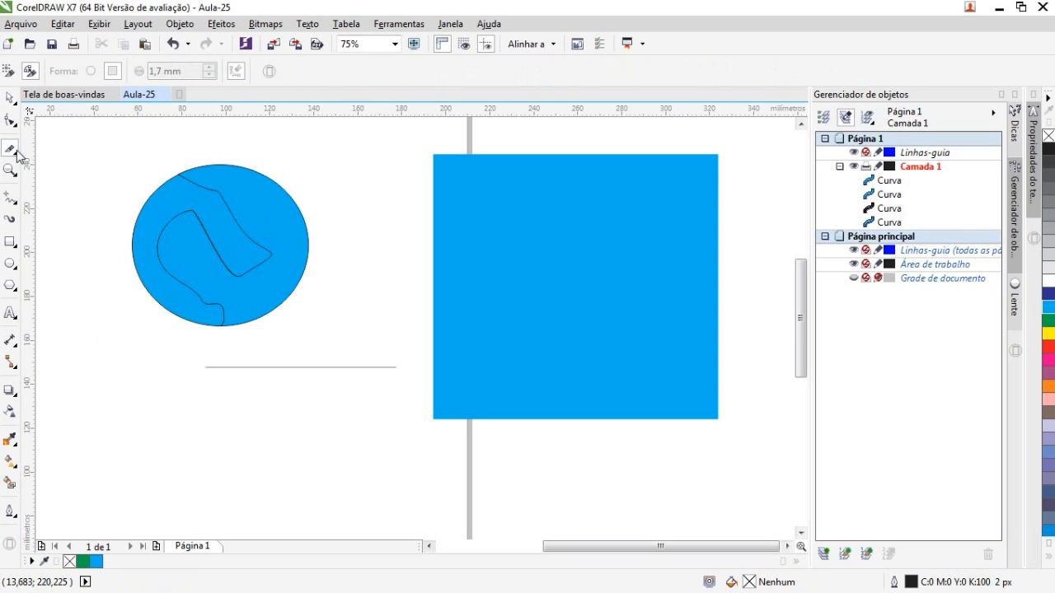
scroll(299, 288, "up", 2)
mouse_move(299, 306)
left_mouse_down()
mouse_move(276, 252)
mouse_move(294, 203)
mouse_move(272, 162)
mouse_move(312, 131)
left_mouse_up()
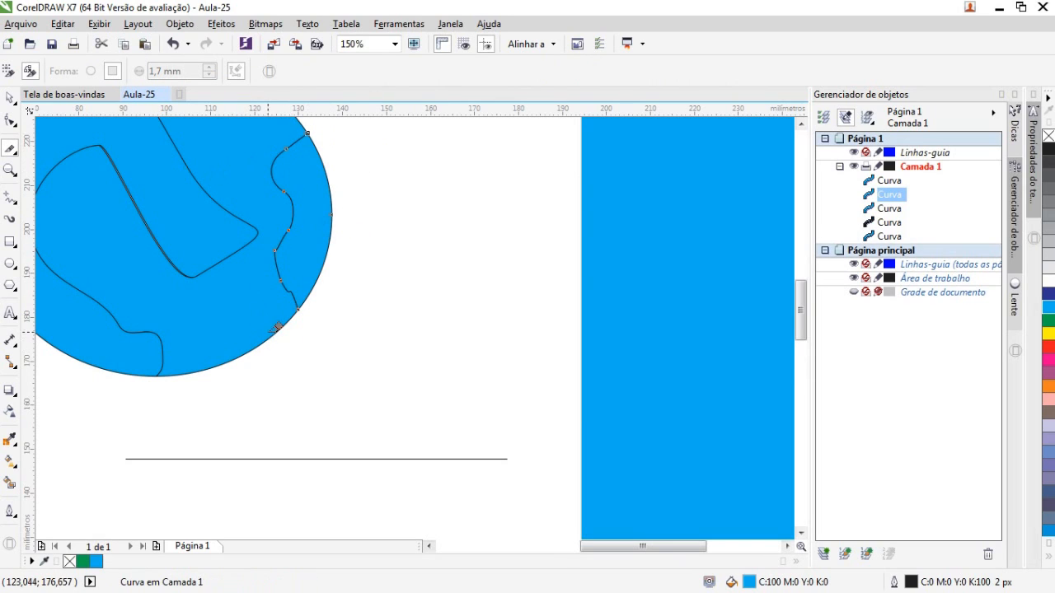
Divide the sliver at the ellipse's right edge with short crosswise Knife cuts at its middle and near its upper end
left_click_drag(332, 214, 293, 209)
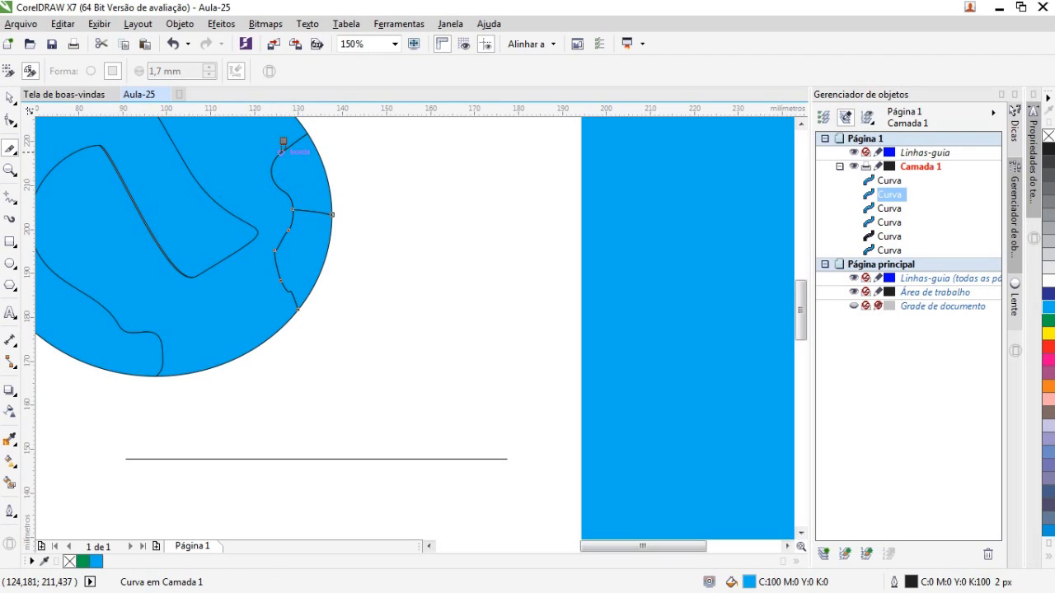
mouse_move(282, 152)
left_mouse_down()
mouse_move(331, 166)
mouse_move(304, 161)
left_mouse_up()
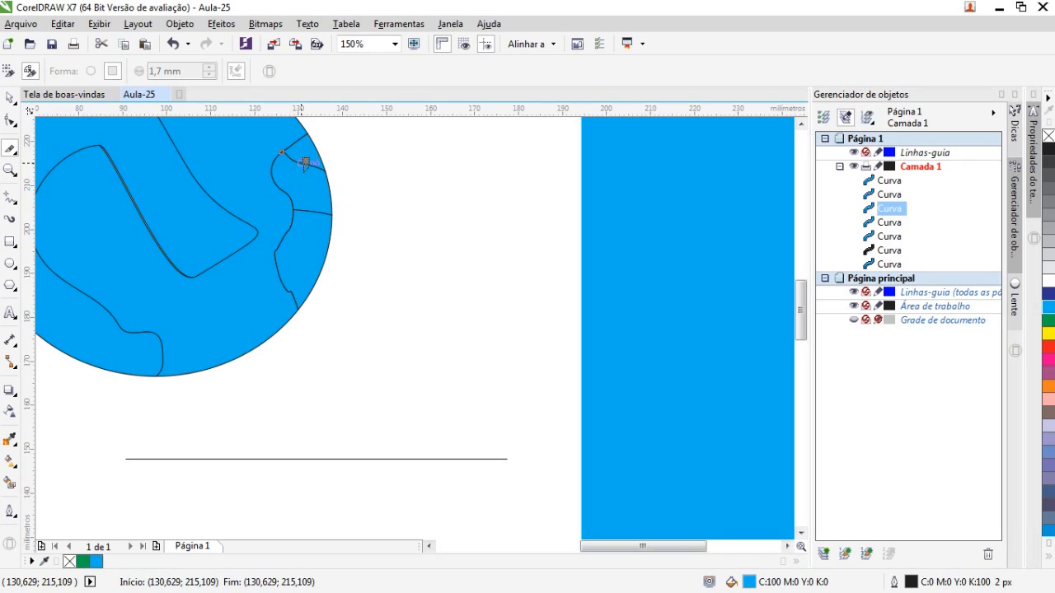
left_click(313, 205)
scroll(230, 253, "down", 3)
scroll(149, 218, "up", 3)
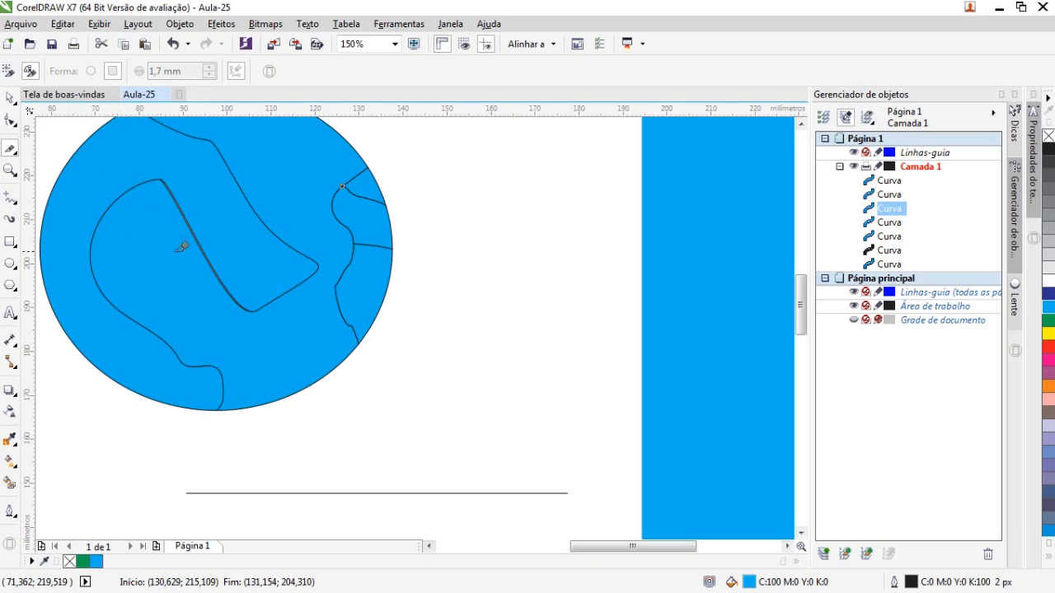
Pull the ellipse pieces apart, moving the left piece to about X 56, Y 236 mm and the large right piece to about X 128, Y 244 mm
left_click(10, 124)
scroll(428, 393, "down", 2)
left_click(305, 297)
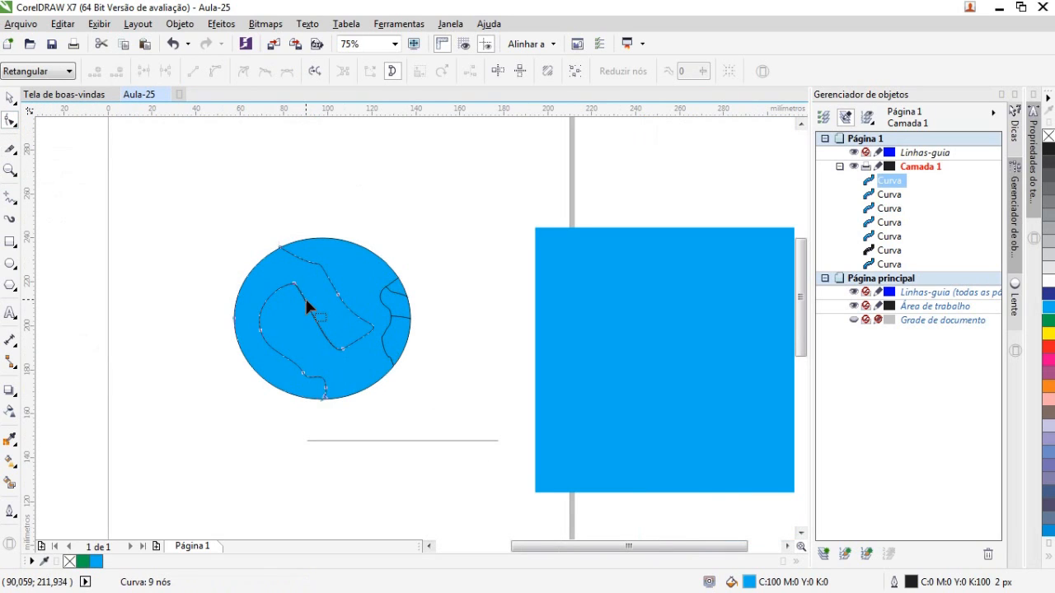
left_click(280, 247)
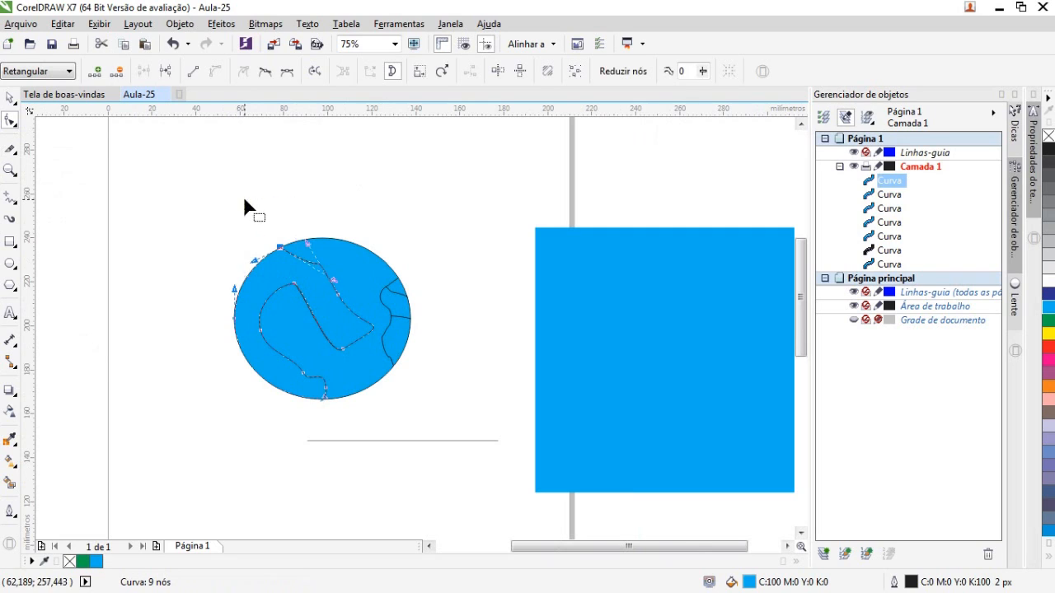
left_click(261, 281)
key("space")
left_click_drag(342, 369, 267, 291)
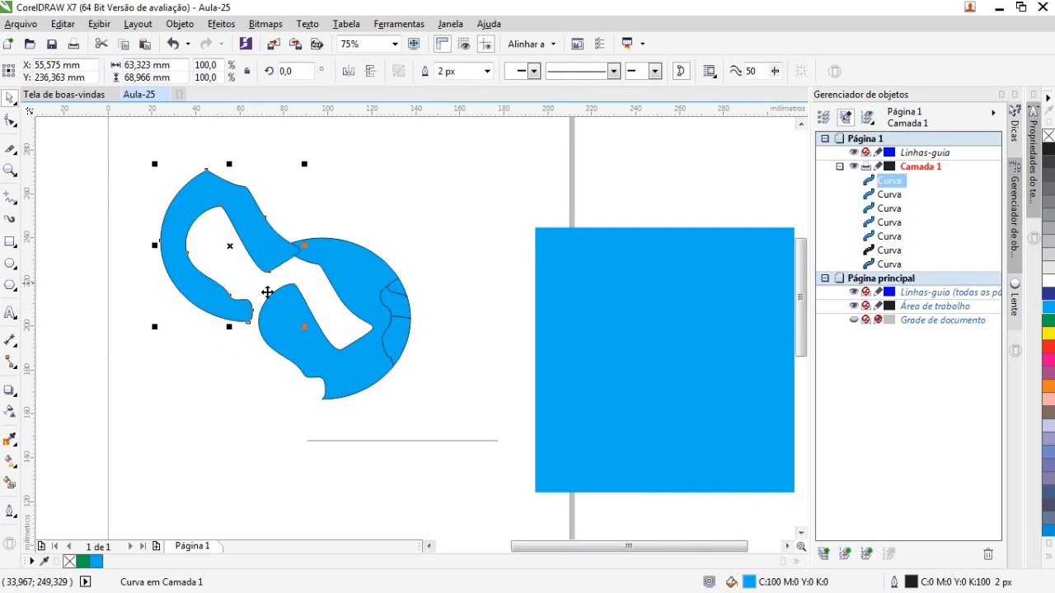
left_click(283, 419)
left_click_drag(346, 322, 406, 190)
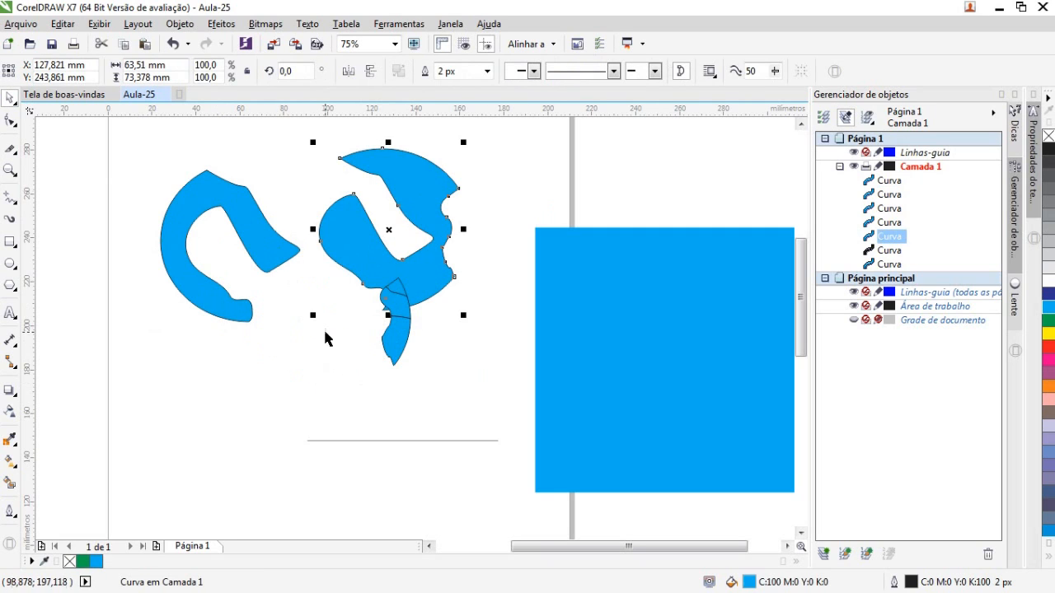
left_click(308, 400)
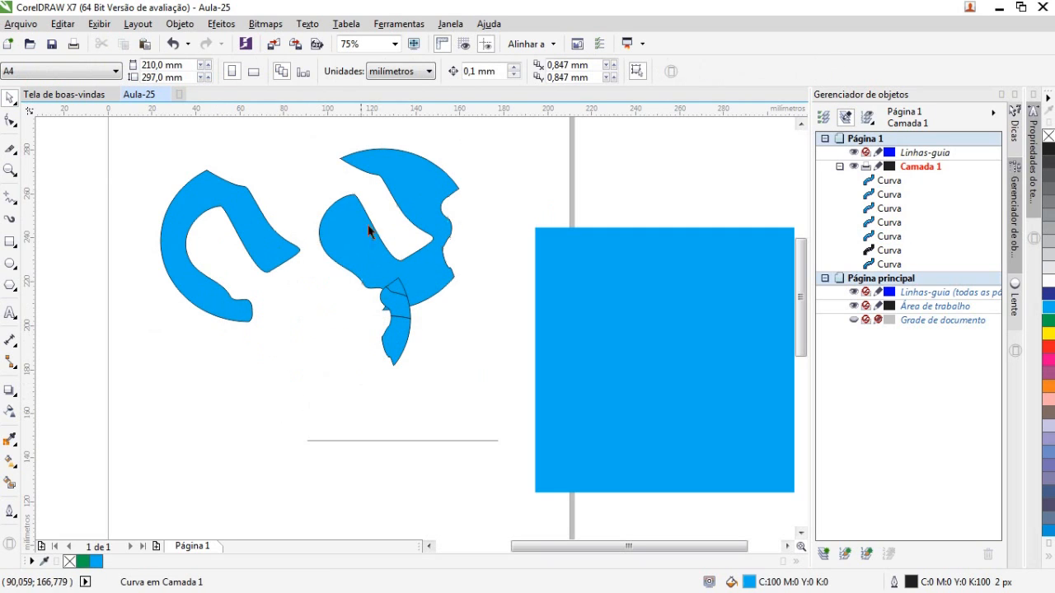
Draw a circle about 78 mm across below the cut pieces, fill it with cyan and remove its outline
left_click(10, 262)
left_click_drag(336, 517, 167, 284)
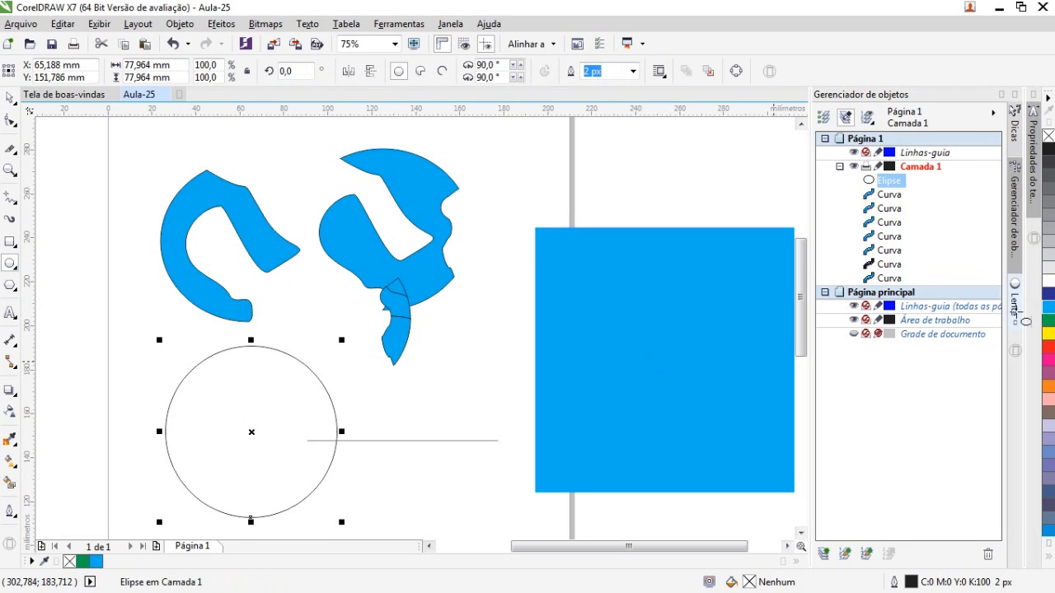
left_click(1048, 307)
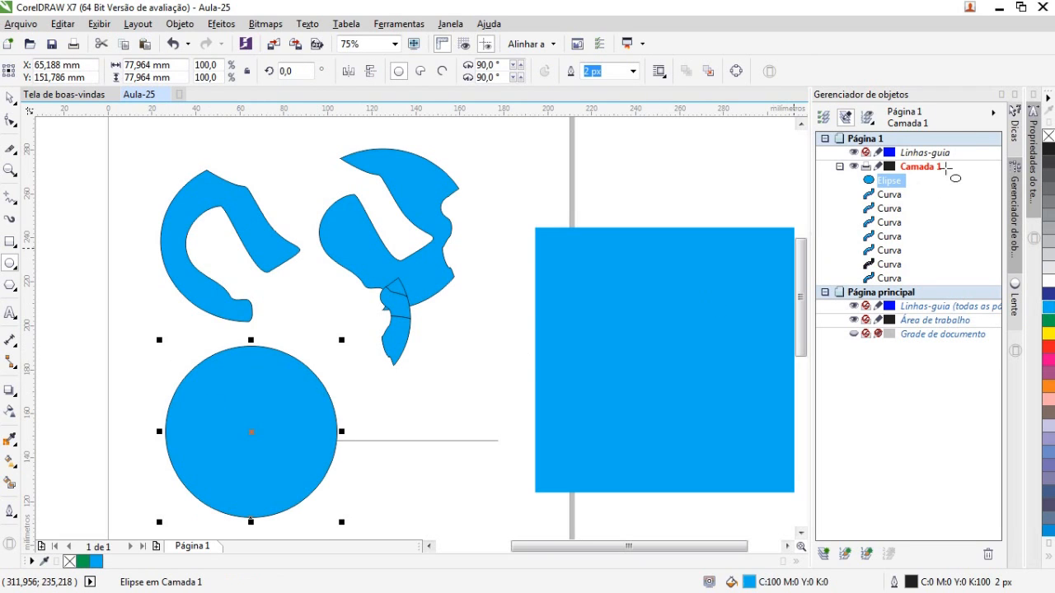
right_click(1048, 135)
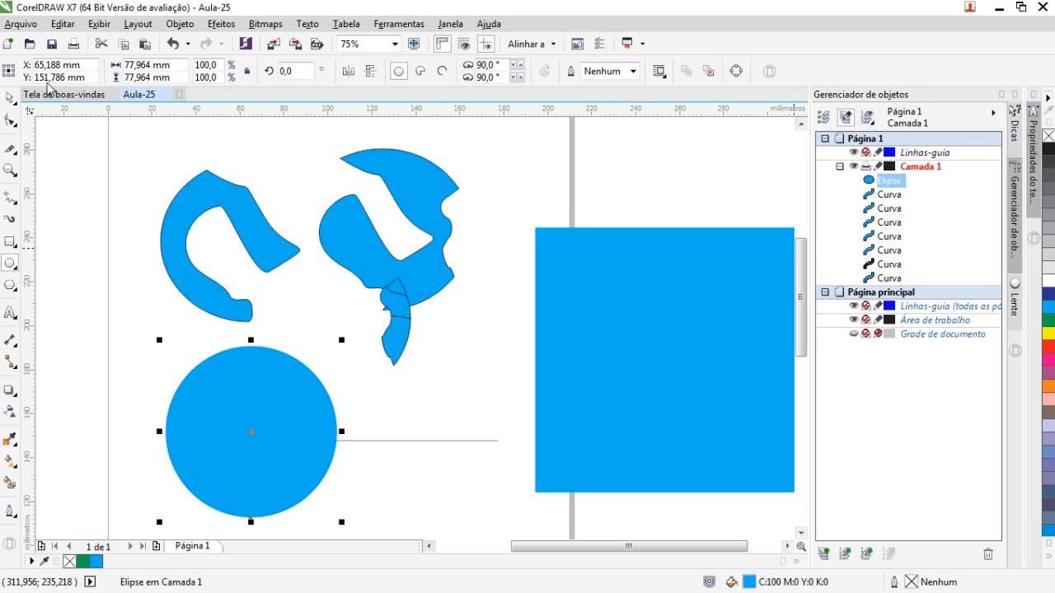
Set the Knife tool to keep the pieces of a cut shape together as one object
left_click(10, 148)
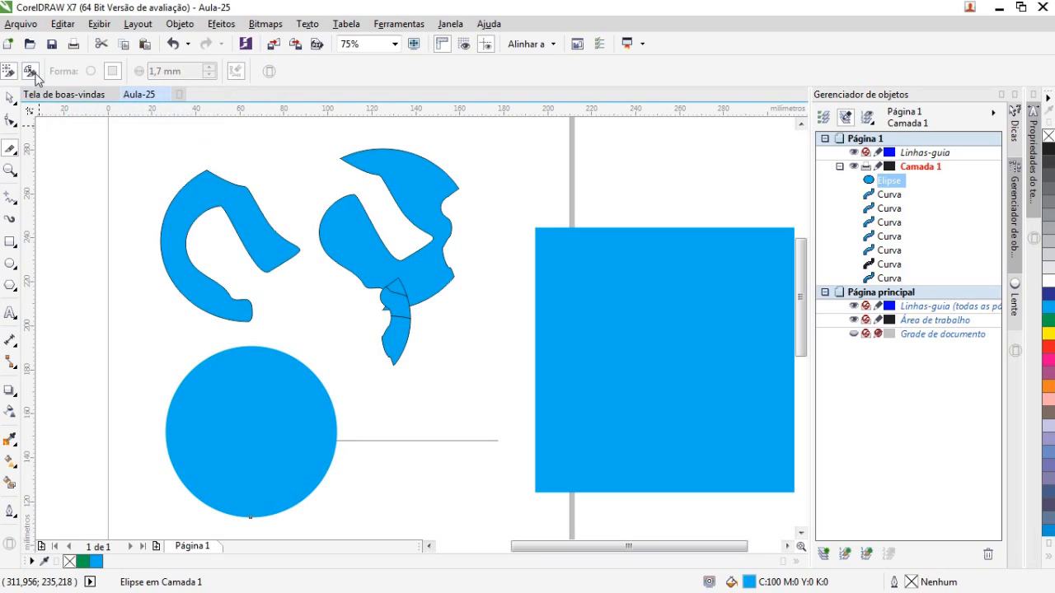
left_click(12, 69)
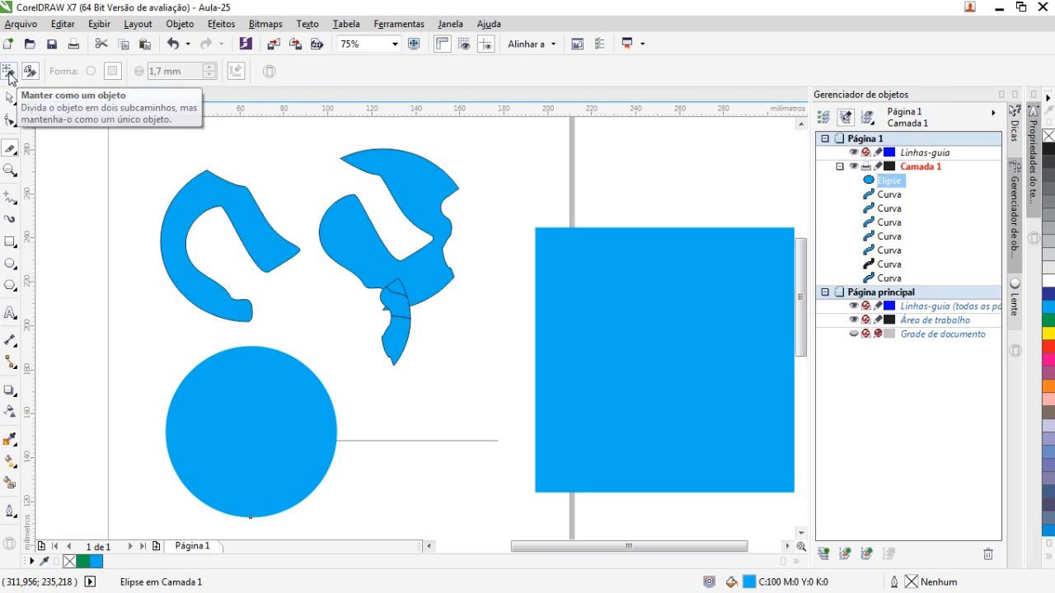
scroll(266, 391, "up", 2)
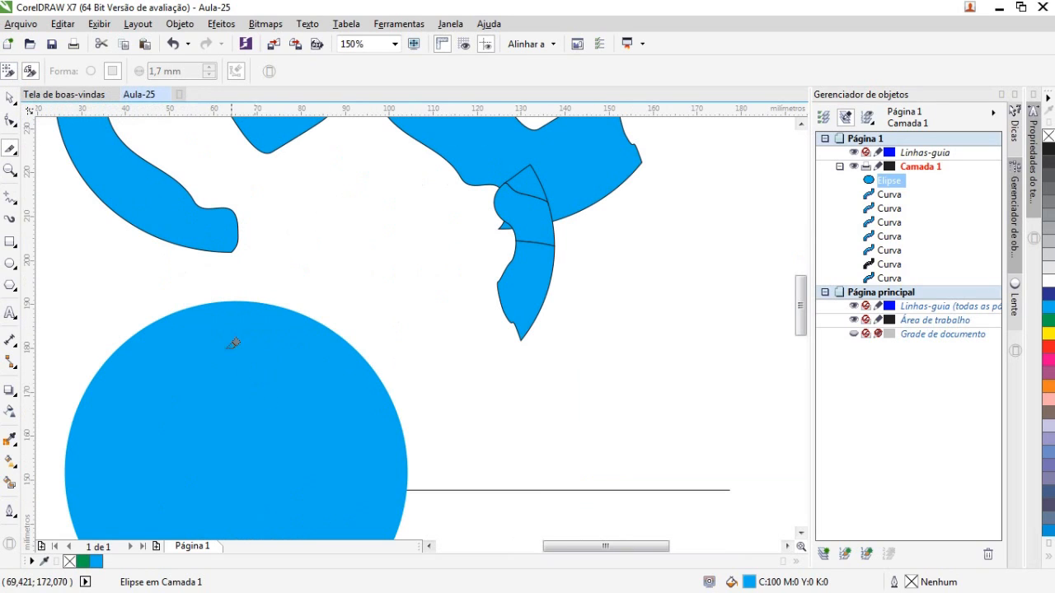
Cut the circle below the ellipse pieces with the Knife from its upper-left edge to its right edge, and from there to its left edge
left_click(188, 306)
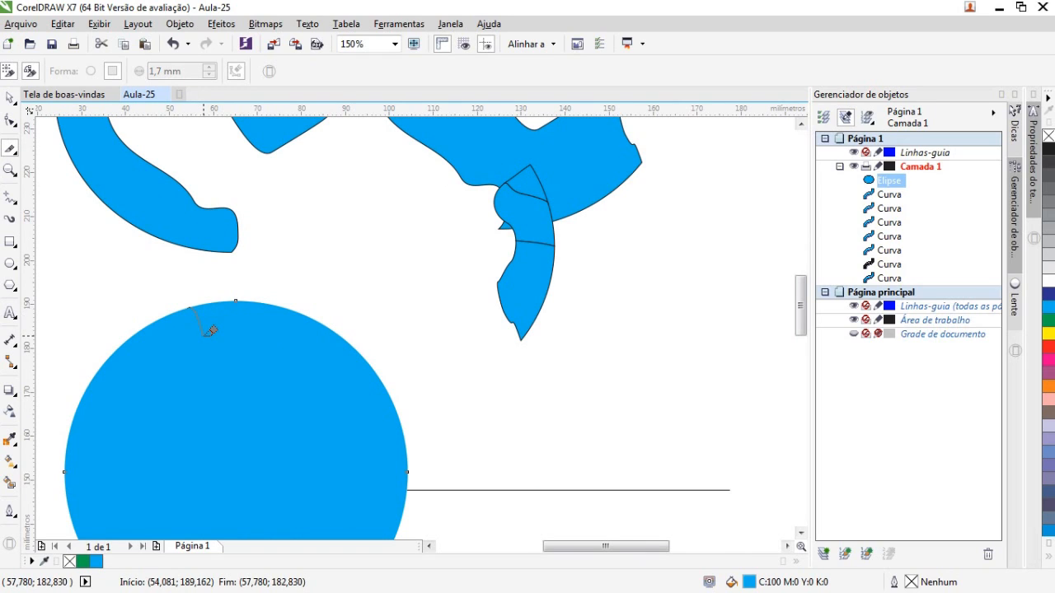
mouse_move(211, 330)
left_mouse_down()
mouse_move(203, 395)
mouse_move(243, 468)
mouse_move(273, 490)
mouse_move(312, 502)
mouse_move(407, 471)
left_mouse_up()
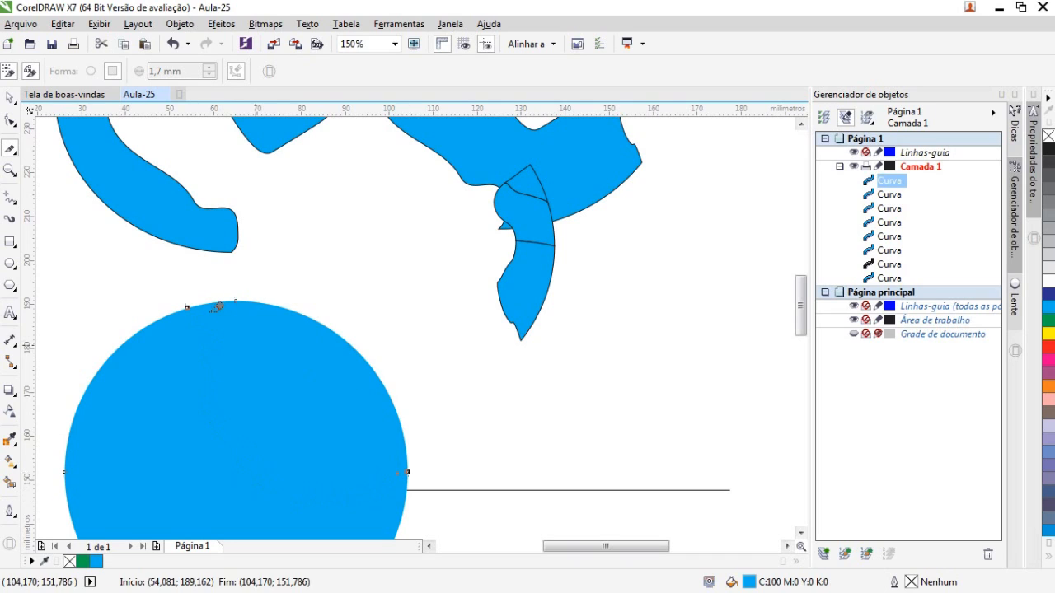
mouse_move(406, 495)
left_mouse_down()
mouse_move(235, 425)
mouse_move(152, 368)
mouse_move(75, 420)
mouse_move(73, 491)
left_mouse_up()
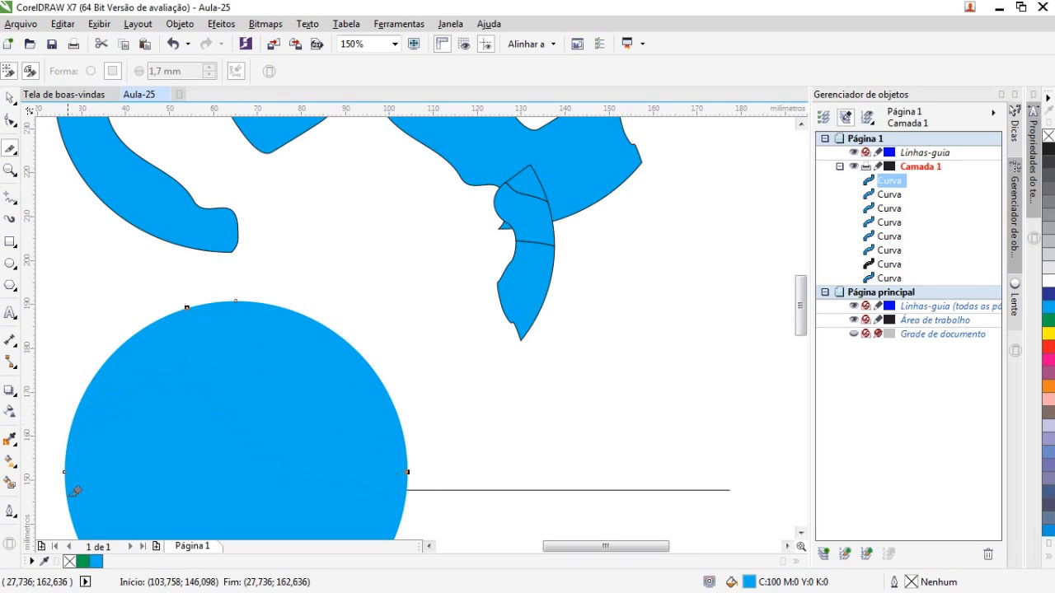
scroll(150, 445, "down", 1)
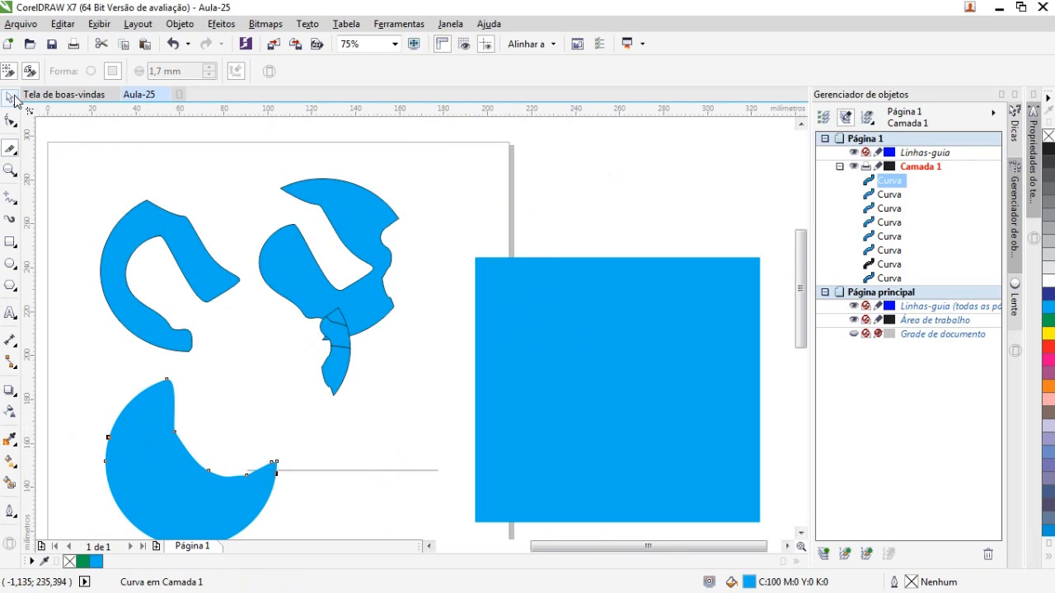
Move the cut circle's crescent to about X 74, Y 157 mm and deselect it
key("space")
left_click_drag(175, 431, 146, 445)
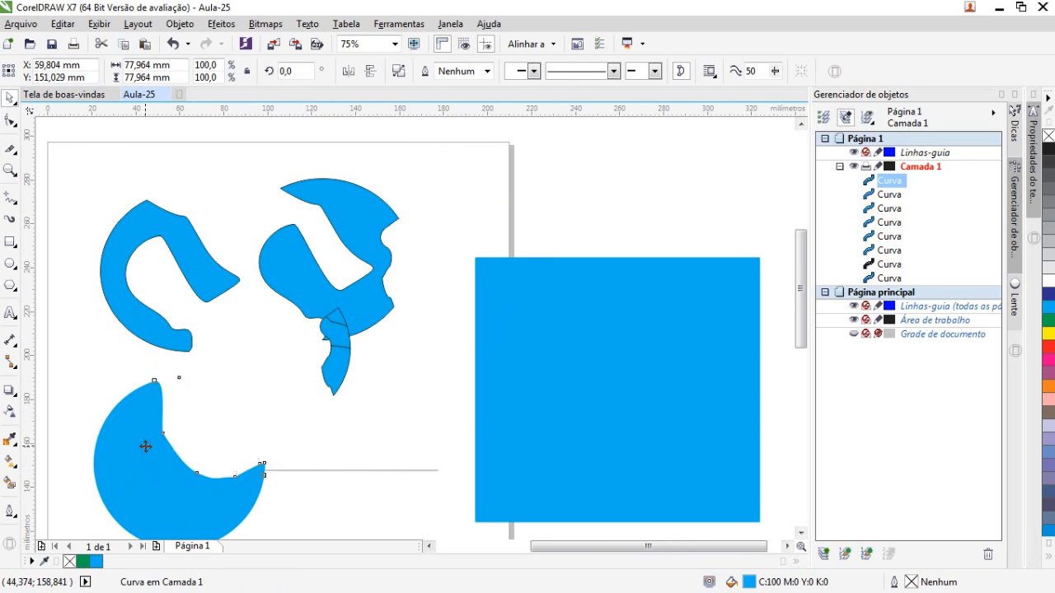
left_click_drag(188, 379, 224, 388)
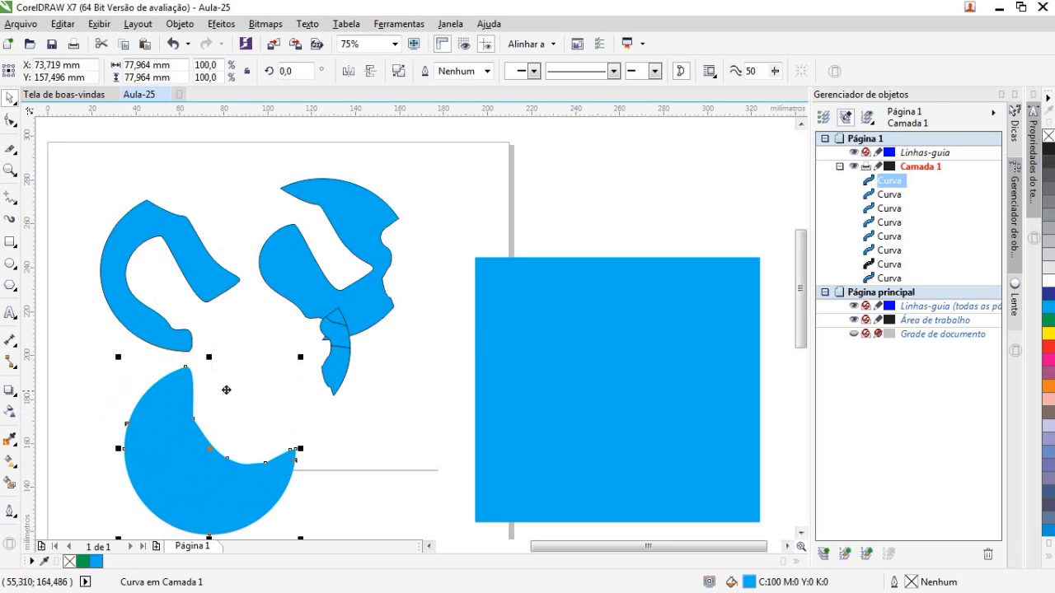
left_click(258, 424)
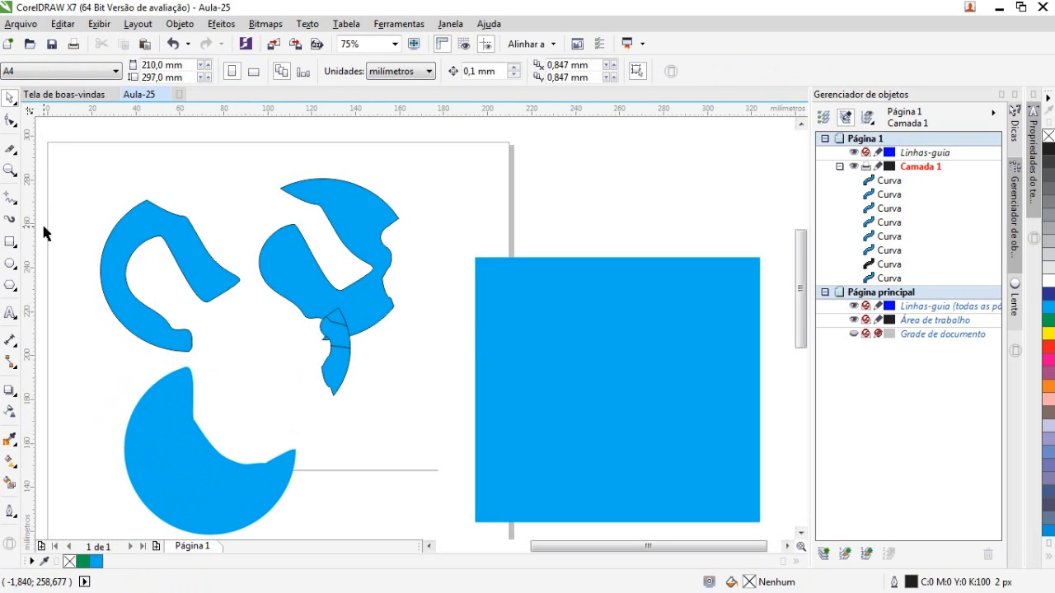
Undo the crescent's moves and the Knife cuts on the circle
key("ctrl+z")
key("ctrl+z")
key("ctrl+z")
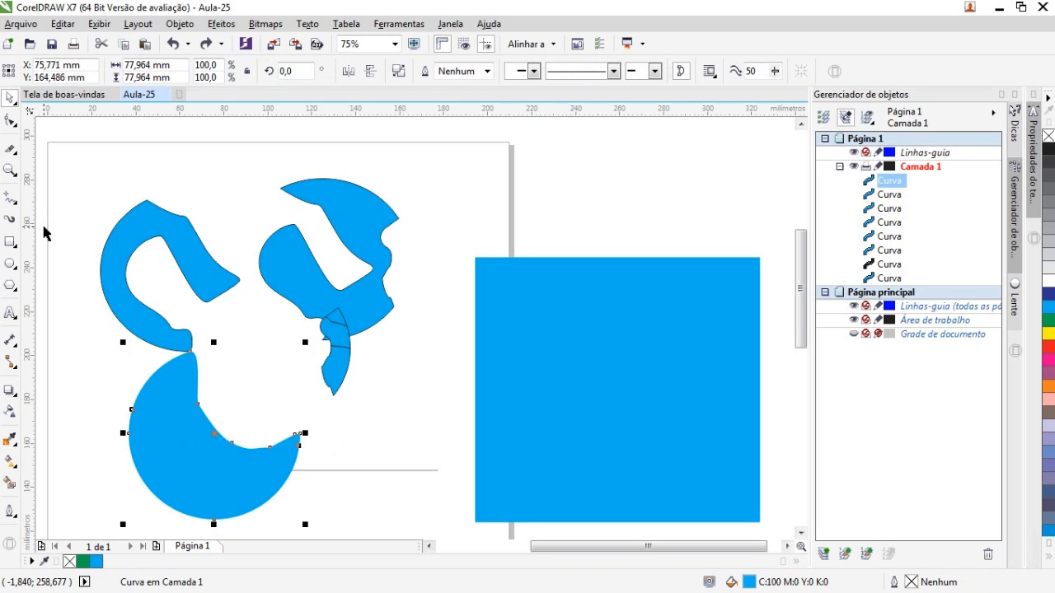
key("ctrl+z")
key("ctrl+z")
key("ctrl+z")
key("ctrl+z")
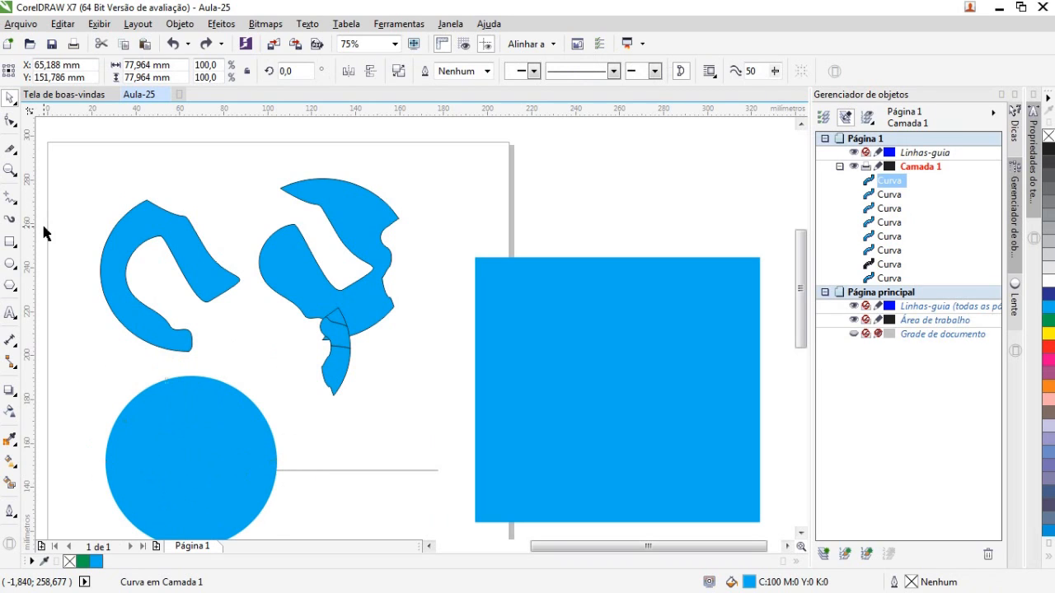
key("ctrl+z")
left_click(312, 518)
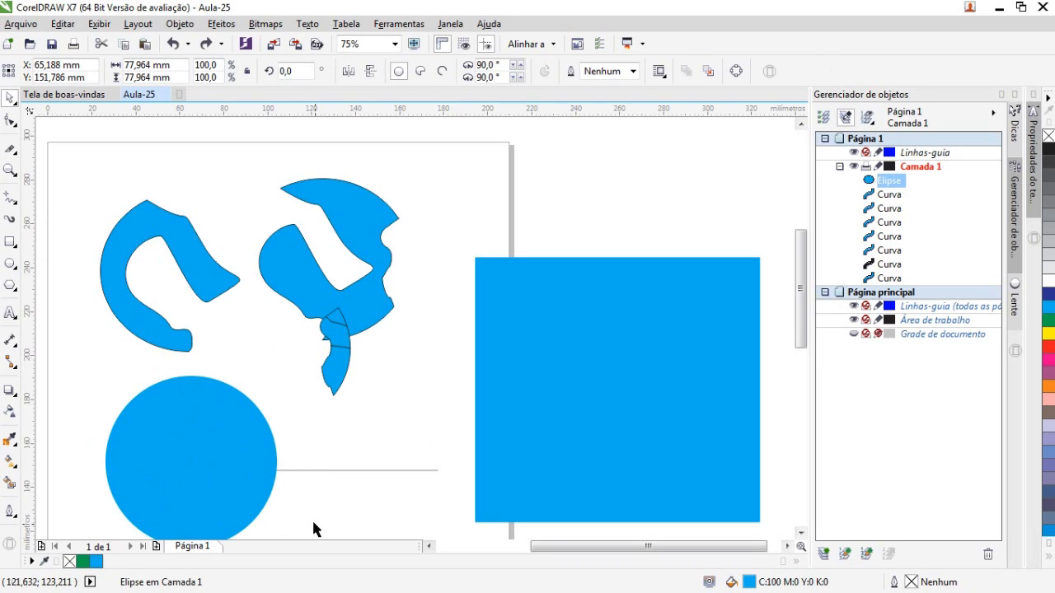
Move the circle to about X 62, Y 158 mm and cut it with the Knife between its lower-right and upper-left edges
mouse_move(181, 401)
left_mouse_down()
mouse_move(236, 405)
mouse_move(174, 388)
left_mouse_up()
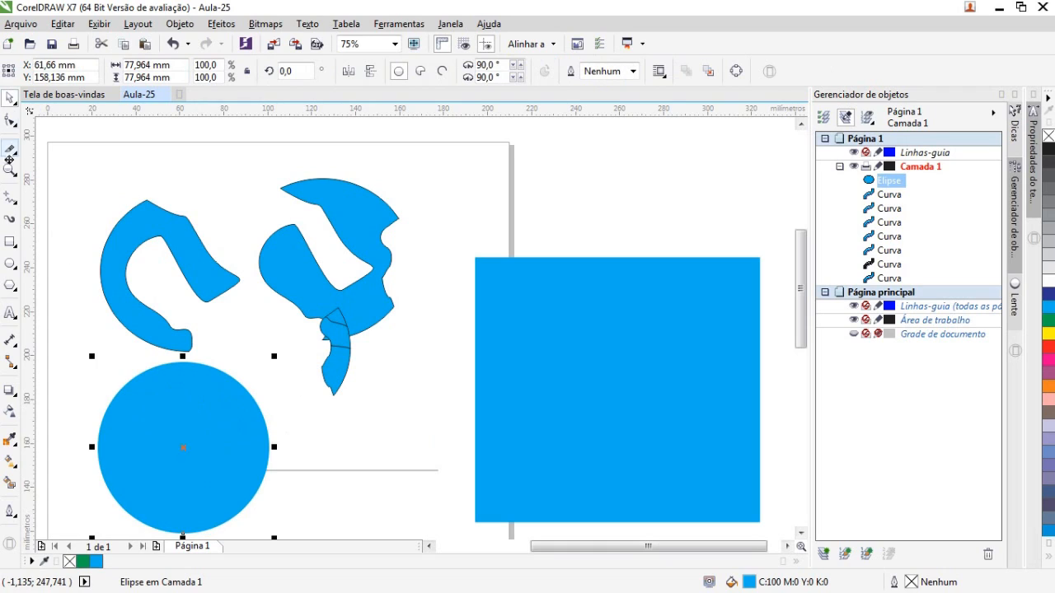
left_click(9, 148)
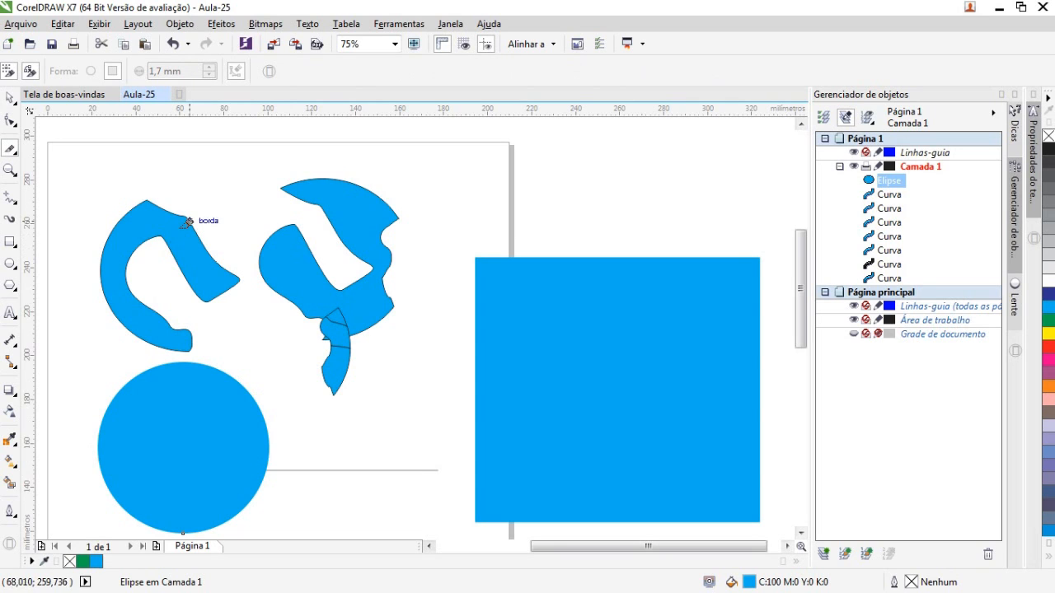
scroll(200, 270, "up", 1)
scroll(217, 273, "down", 2)
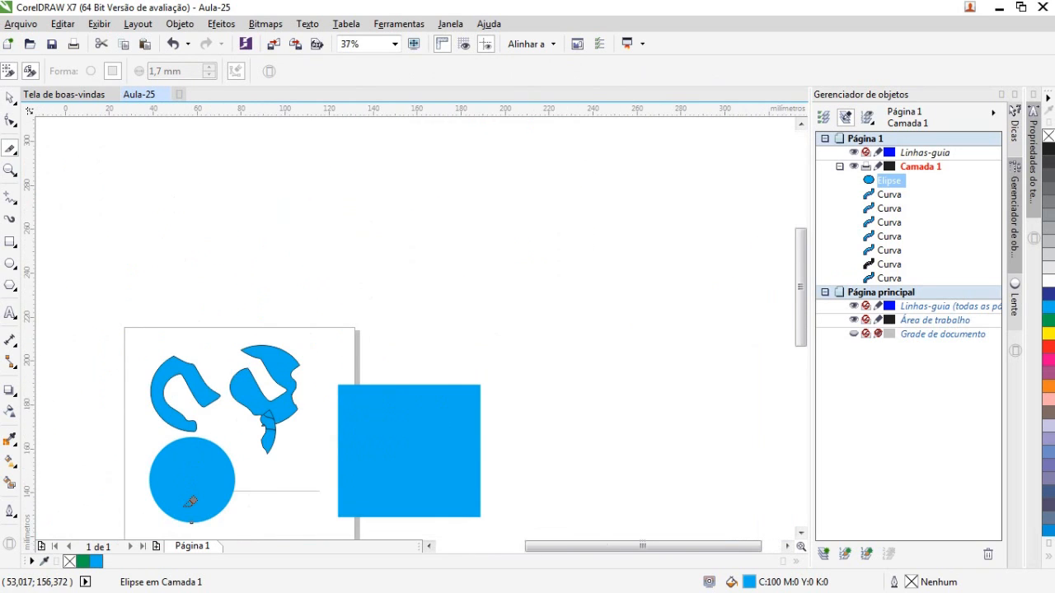
scroll(188, 487, "up", 2)
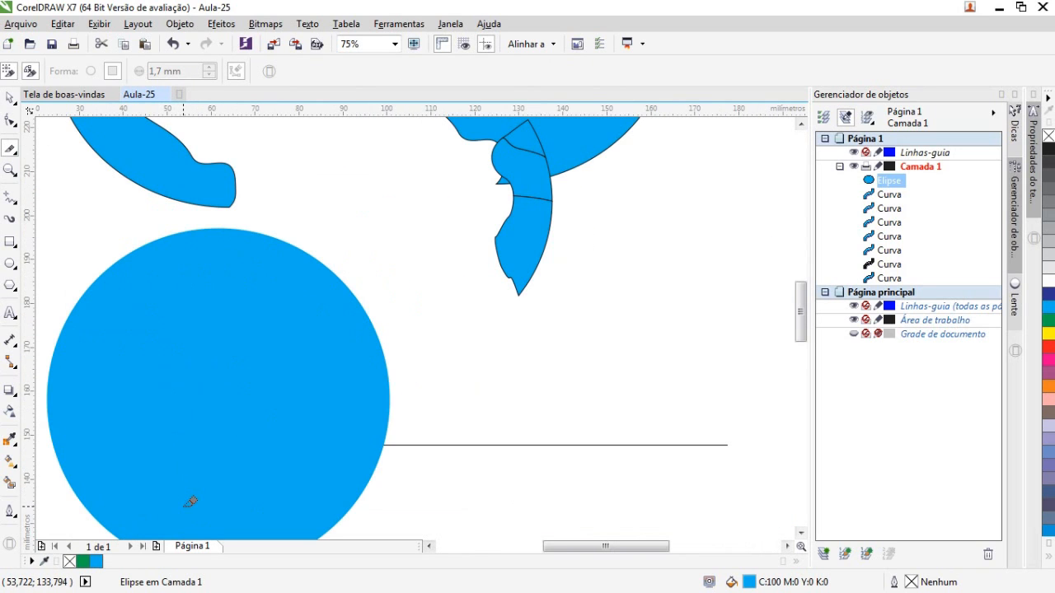
left_click(346, 514)
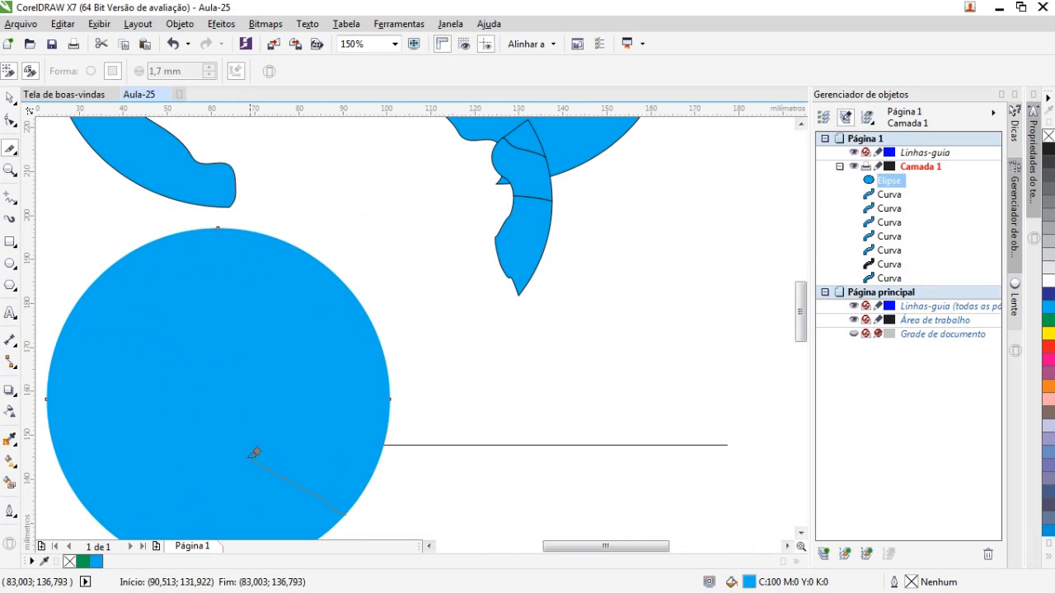
left_click_drag(192, 257, 175, 233)
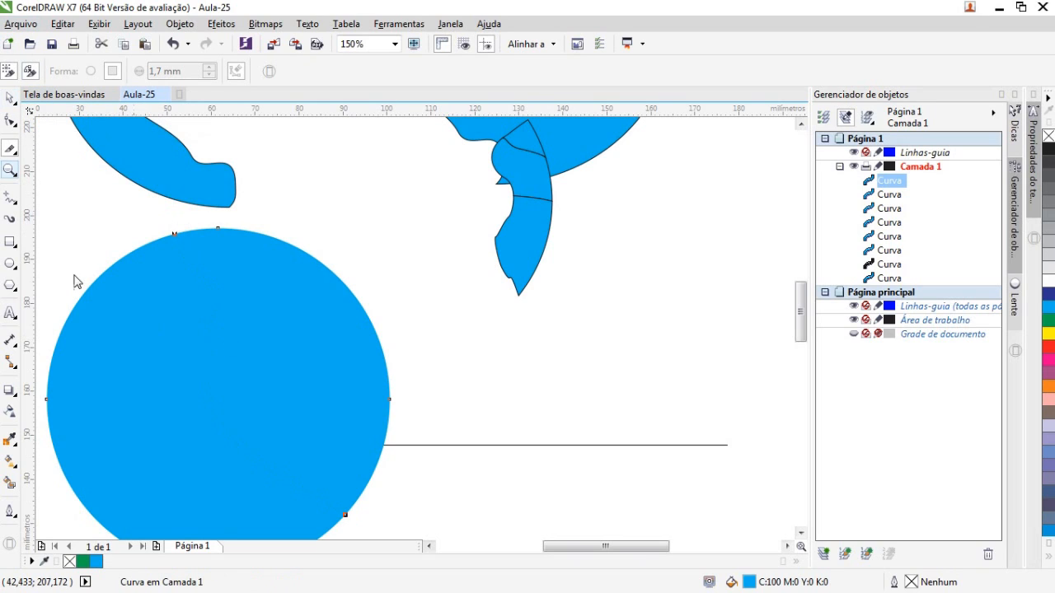
mouse_move(344, 515)
left_mouse_down()
mouse_move(269, 473)
mouse_move(247, 426)
mouse_move(210, 258)
mouse_move(176, 232)
left_mouse_up()
Move the leaf-shaped cut piece around the page and place it at about X 62, Y 159 mm
left_click(9, 98)
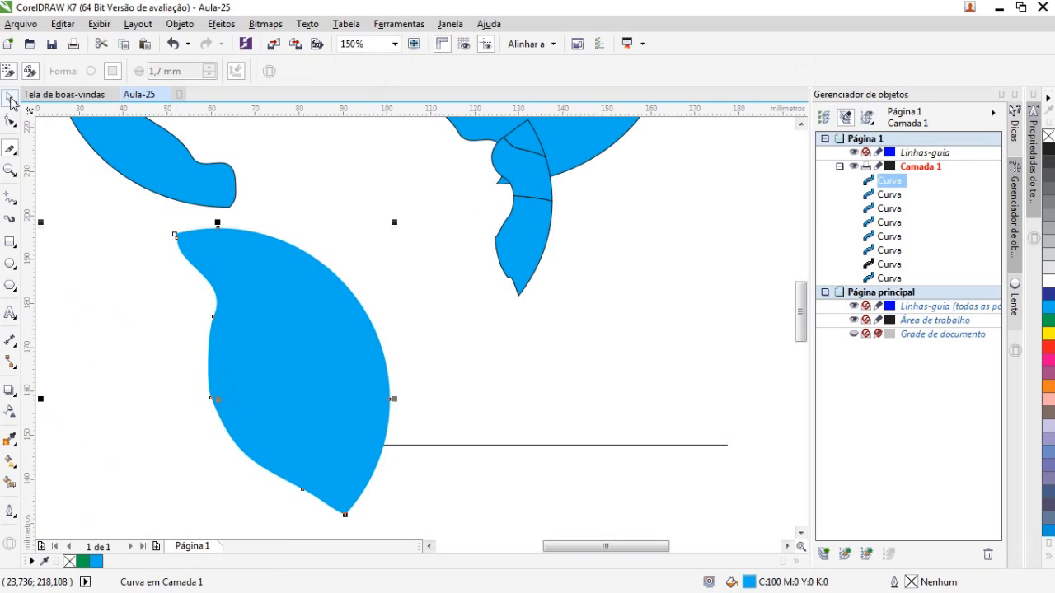
left_click_drag(252, 373, 401, 306)
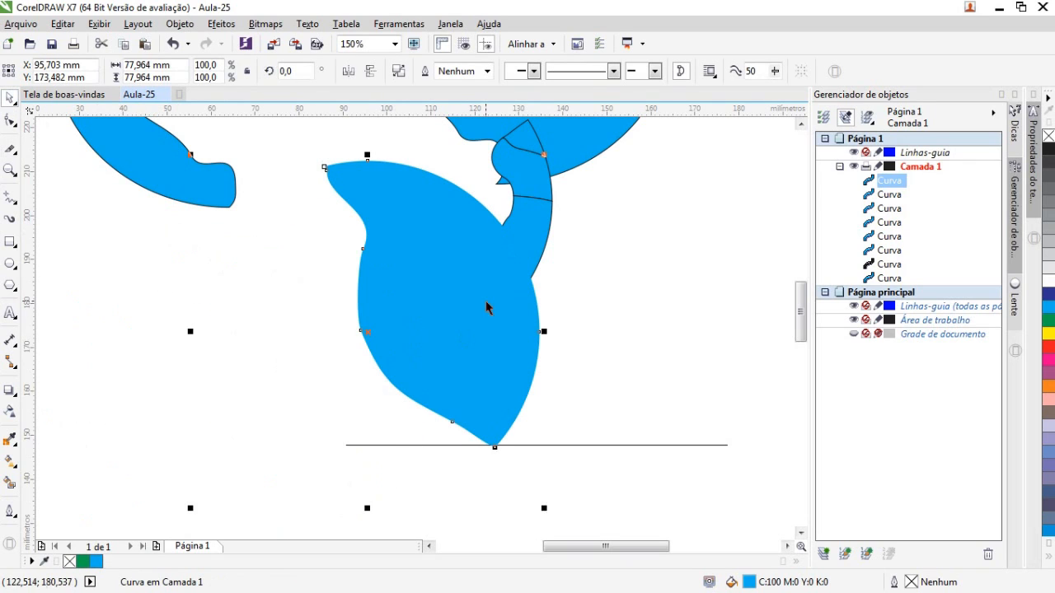
left_click_drag(490, 304, 390, 366)
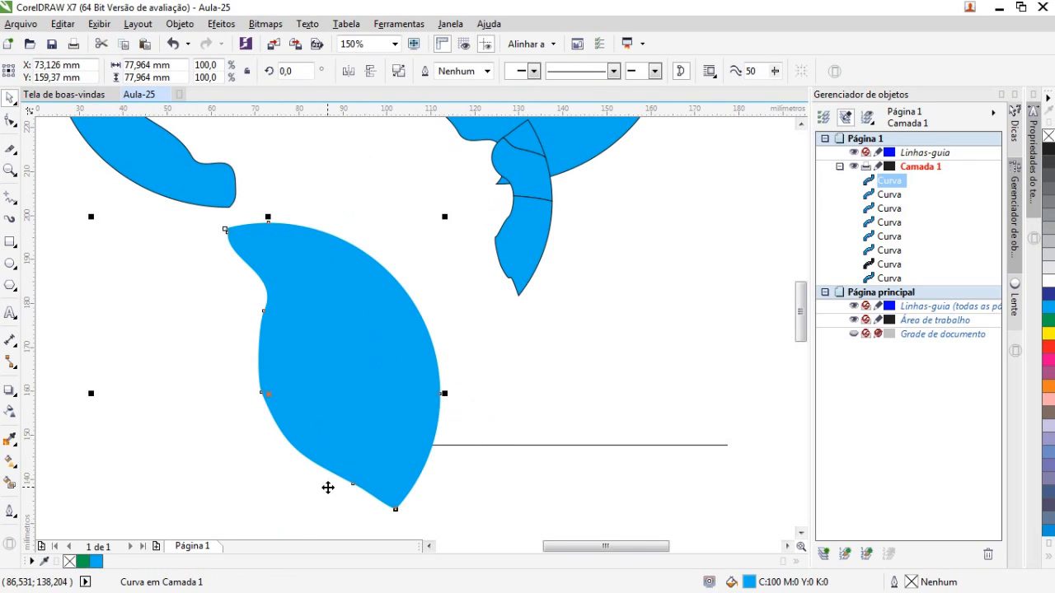
scroll(330, 487, "down", 2)
left_click_drag(321, 438, 309, 416)
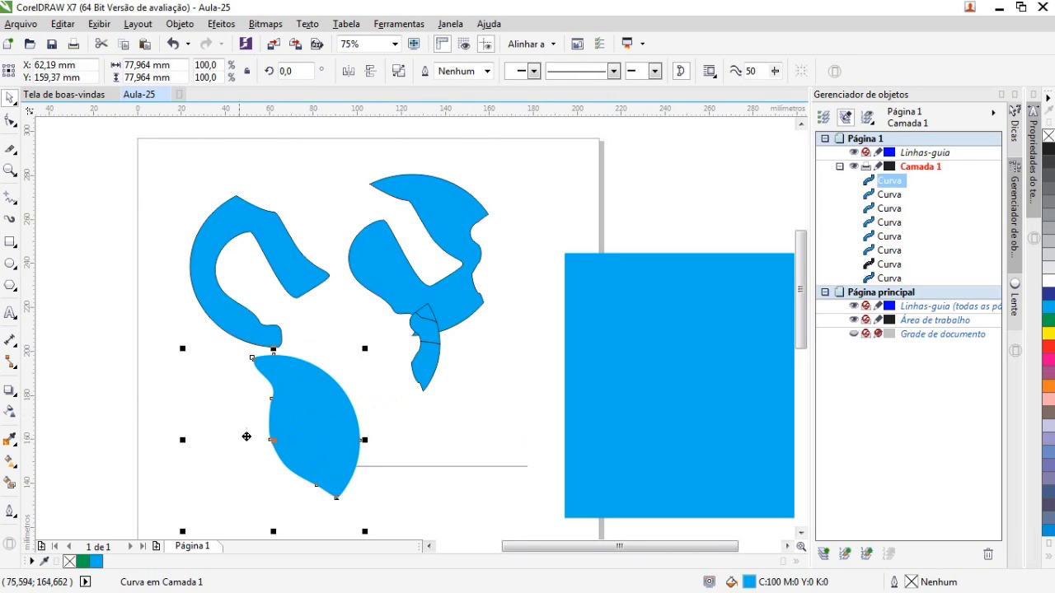
Fill the leaf-shaped piece with red and move it to about X 84, Y 164 mm
scroll(264, 449, "up", 2)
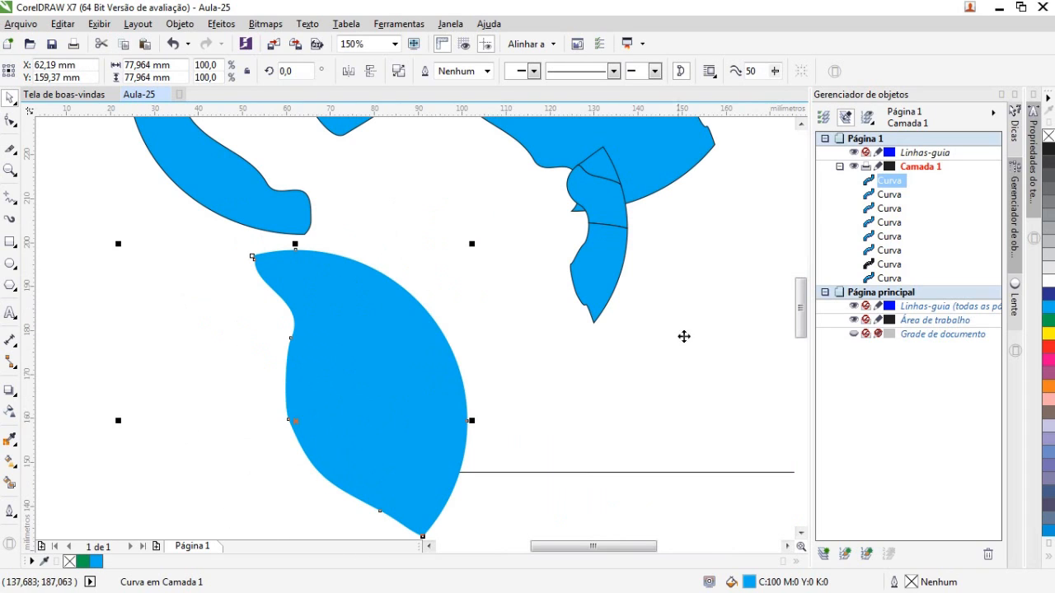
left_click_drag(800, 306, 797, 328)
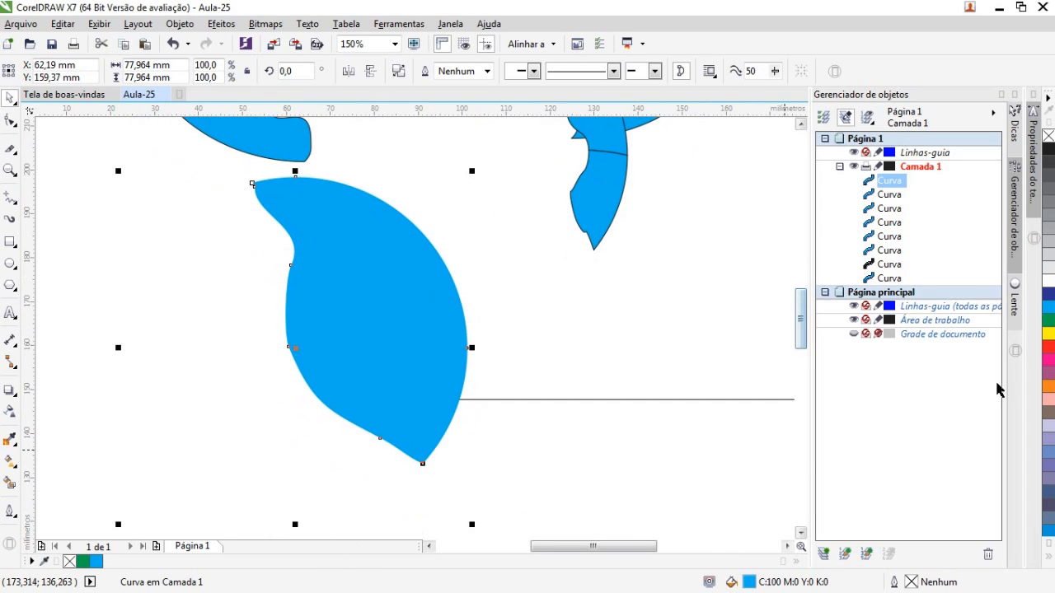
left_click(1049, 349)
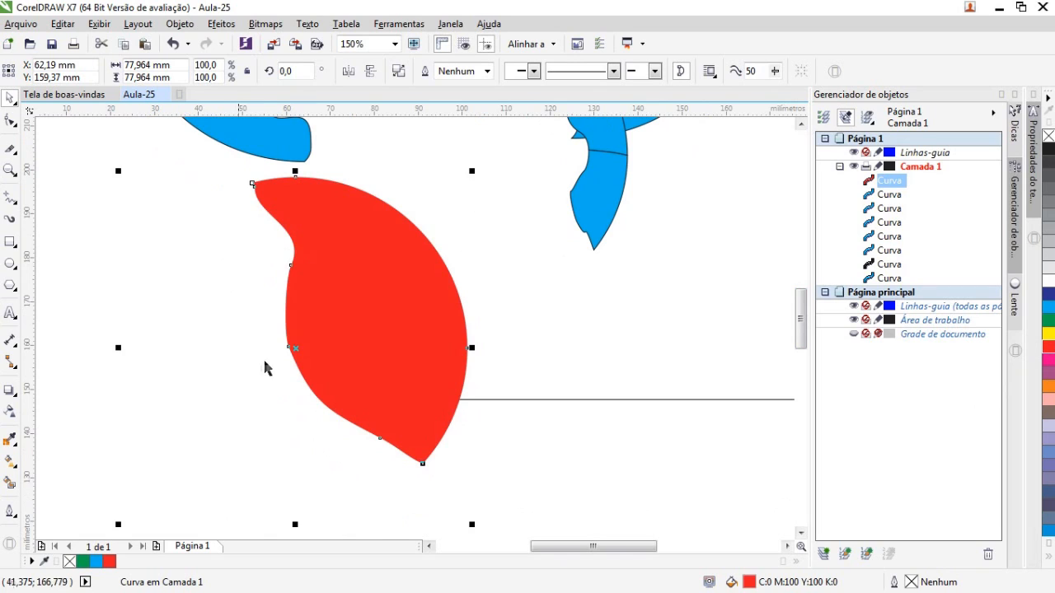
left_click_drag(430, 304, 501, 311)
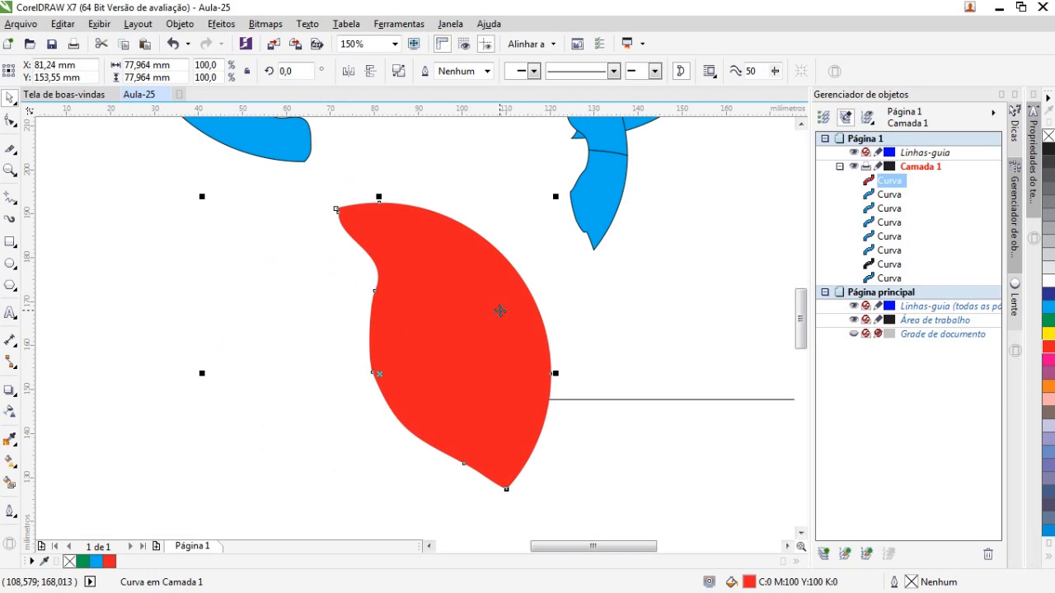
left_click_drag(500, 311, 506, 260)
left_click_drag(455, 292, 504, 233)
left_click_drag(527, 273, 481, 338)
Move the large cyan rectangle below the red piece, to about X 107, Y 71 mm
scroll(431, 324, "down", 4)
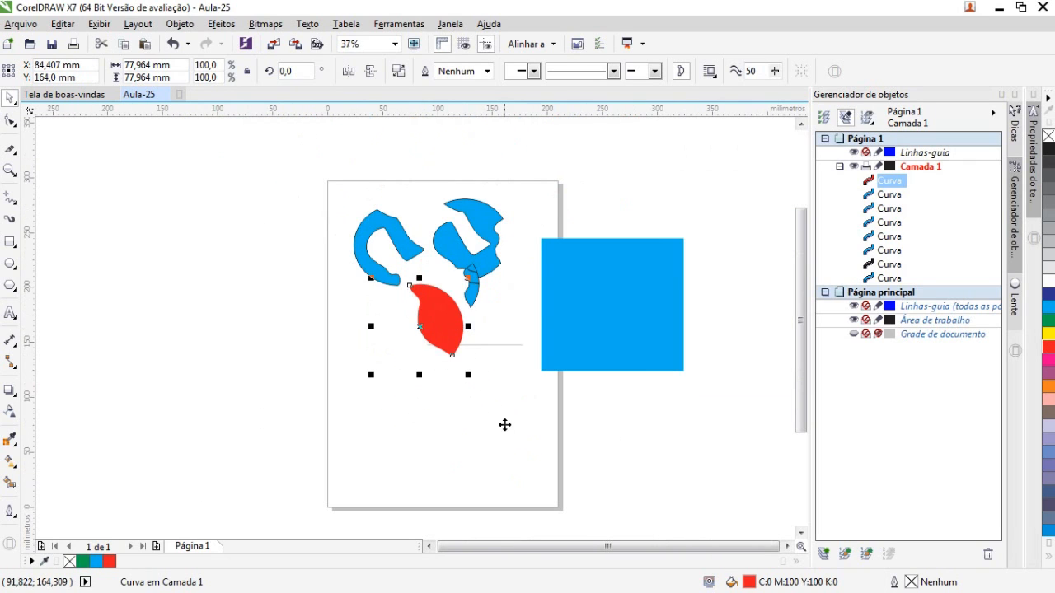
left_click(504, 425)
left_click_drag(581, 347, 424, 454)
scroll(461, 450, "up", 2)
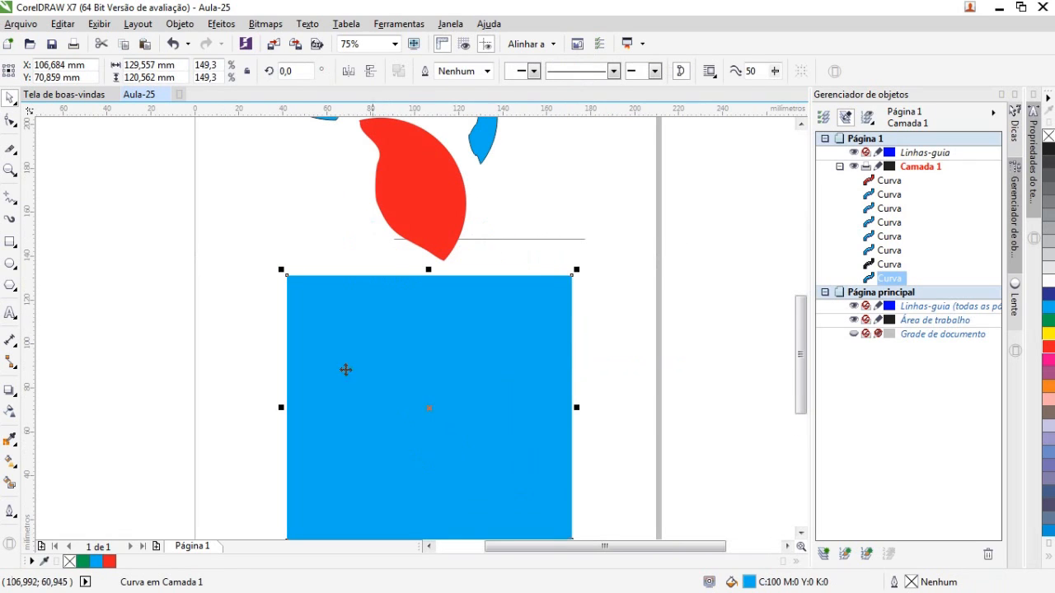
Erase several crosswise strips and a lengthwise diagonal through the red shape with the Eraser tool, plus strokes across its left and lower parts
left_click(18, 156)
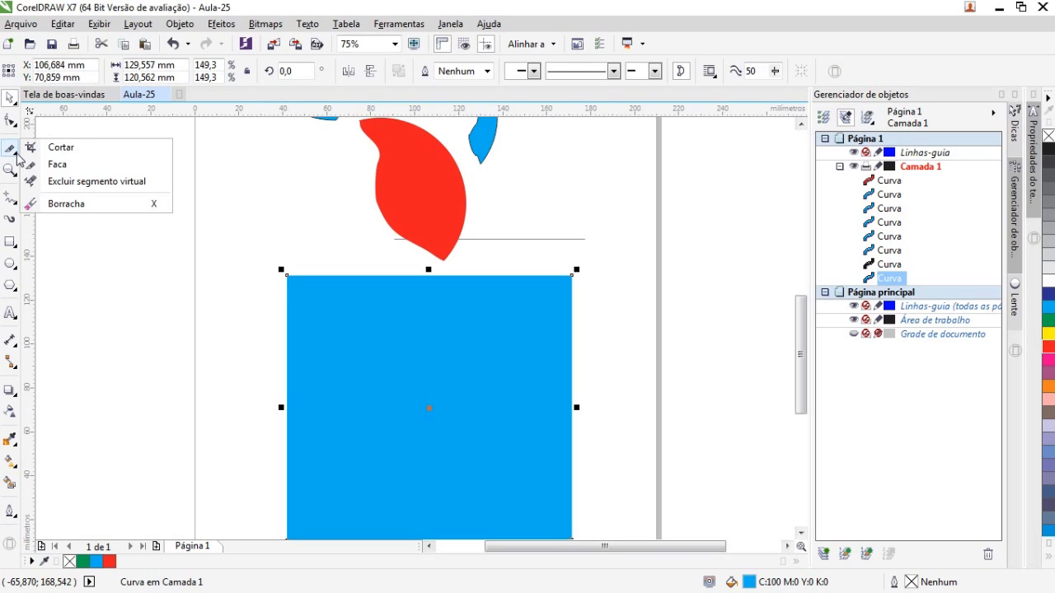
left_click(56, 203)
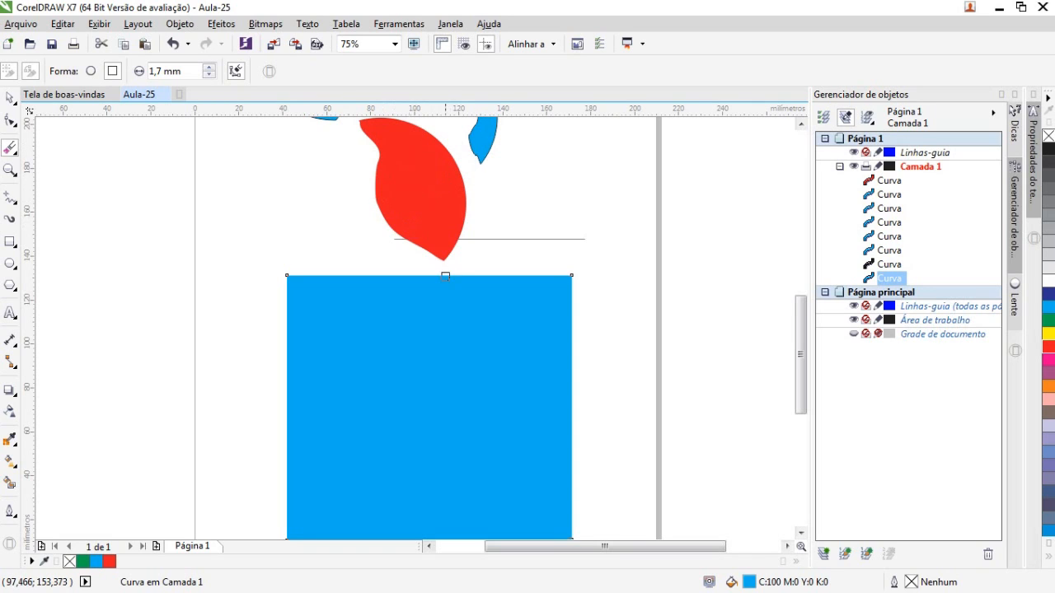
left_click(448, 181)
left_click_drag(469, 195, 376, 210)
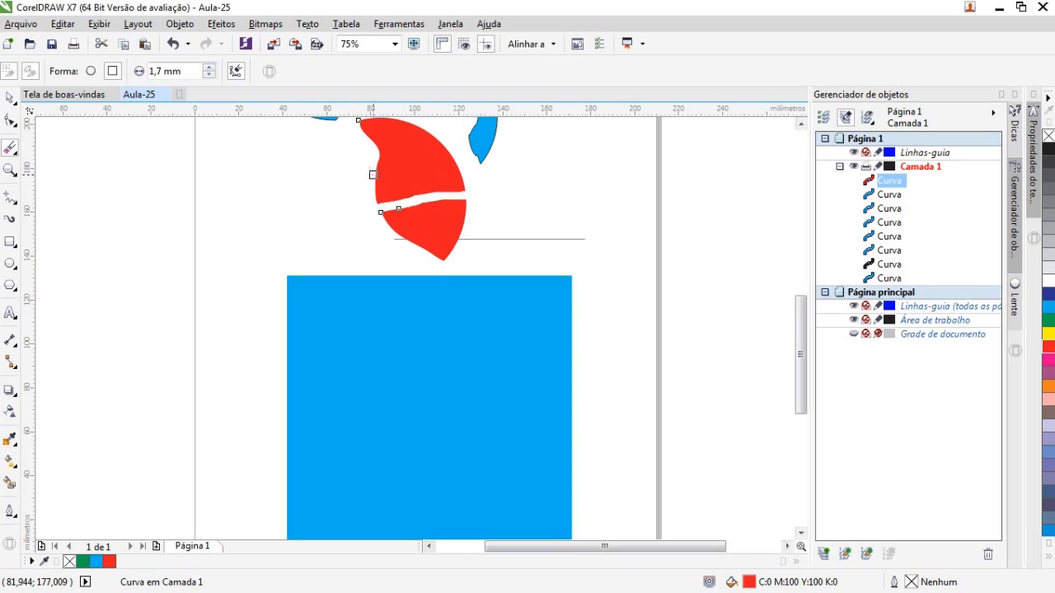
left_click_drag(385, 175, 470, 174)
mouse_move(448, 135)
left_mouse_down()
mouse_move(359, 171)
mouse_move(356, 149)
mouse_move(403, 186)
mouse_move(444, 262)
left_mouse_up()
mouse_move(459, 220)
left_mouse_down()
mouse_move(318, 227)
mouse_move(297, 191)
left_mouse_up()
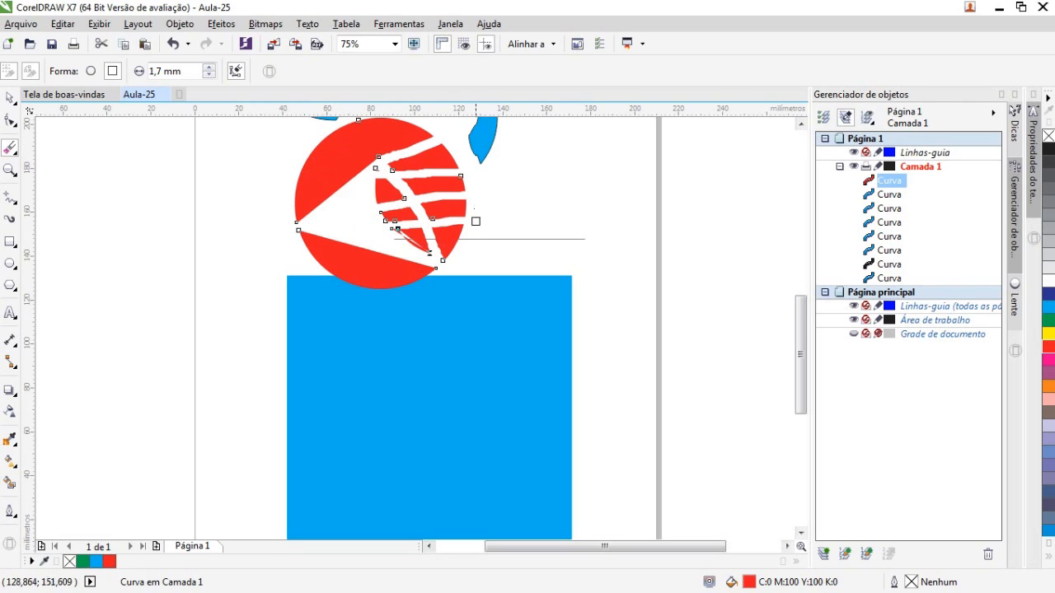
mouse_move(392, 287)
left_mouse_down()
mouse_move(311, 274)
mouse_move(275, 290)
left_mouse_up()
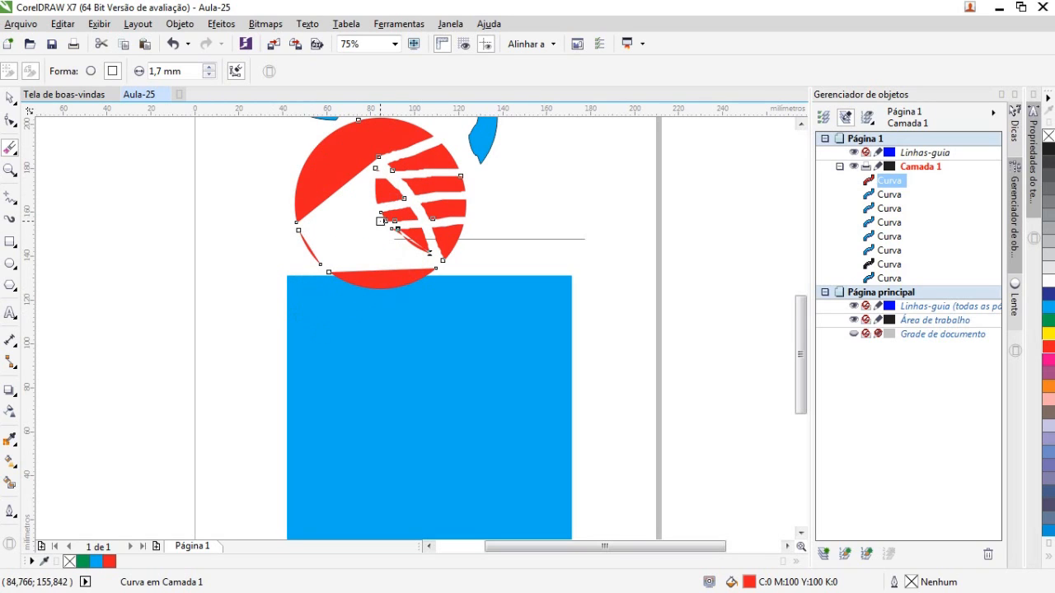
mouse_move(377, 230)
left_mouse_down()
mouse_move(384, 321)
mouse_move(398, 316)
mouse_move(379, 290)
mouse_move(358, 314)
mouse_move(436, 308)
mouse_move(389, 308)
left_mouse_up()
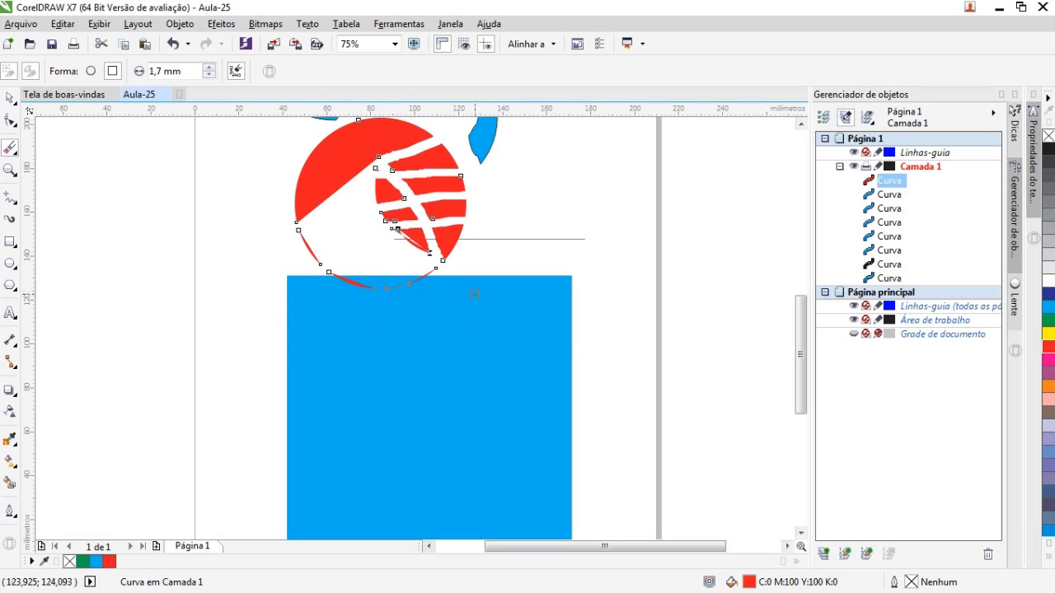
Erase two round eye outlines and a smiling mouth outline inside the large cyan rectangle with the Eraser tool
scroll(417, 431, "down", 3)
scroll(424, 290, "up", 3)
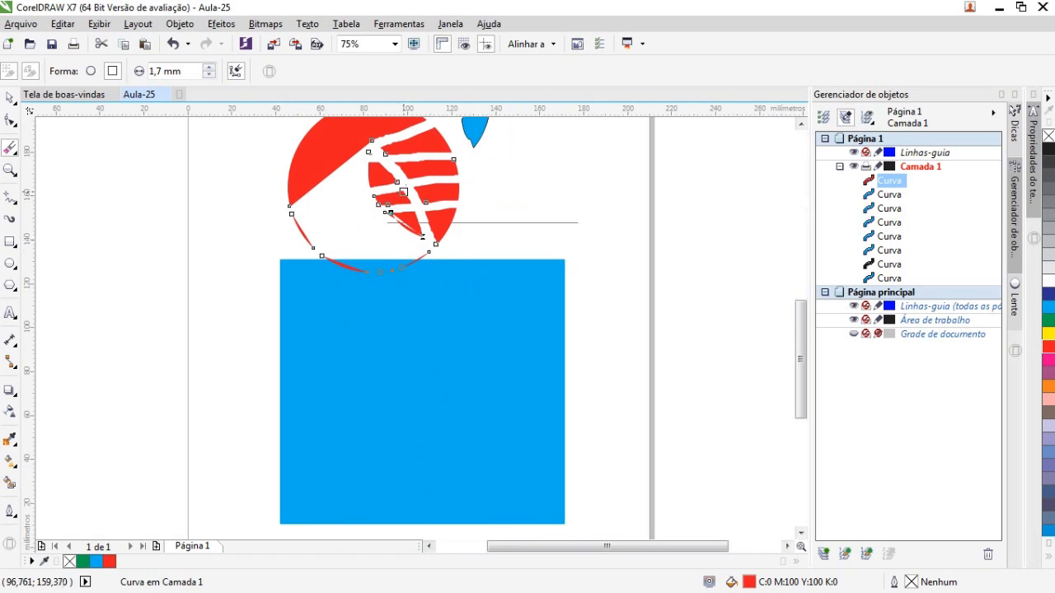
left_click(430, 308)
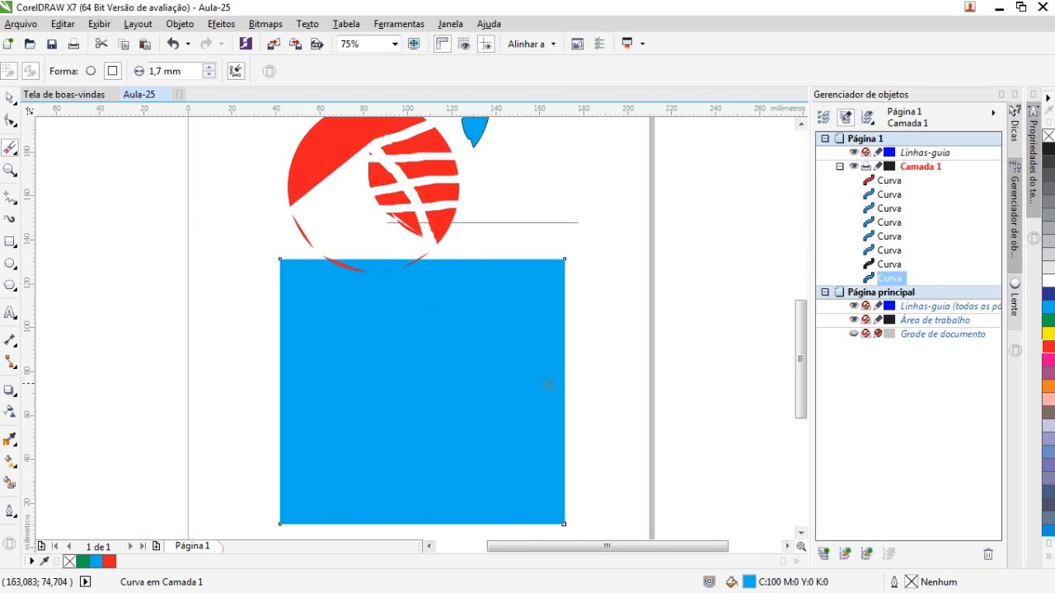
mouse_move(497, 331)
left_mouse_down()
mouse_move(471, 375)
mouse_move(426, 338)
mouse_move(443, 302)
mouse_move(503, 332)
left_mouse_up()
mouse_move(388, 367)
left_mouse_down()
mouse_move(320, 332)
mouse_move(336, 300)
mouse_move(403, 312)
mouse_move(384, 357)
left_mouse_up()
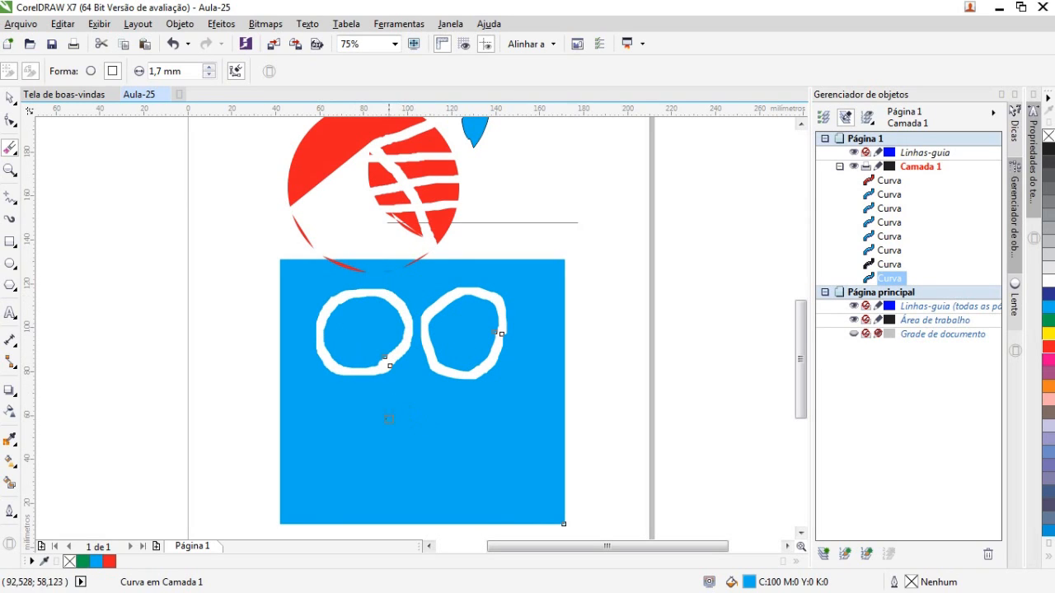
mouse_move(339, 406)
left_mouse_down()
mouse_move(370, 432)
mouse_move(401, 440)
mouse_move(444, 437)
mouse_move(496, 409)
mouse_move(473, 457)
mouse_move(420, 485)
mouse_move(363, 470)
mouse_move(339, 441)
mouse_move(335, 402)
left_mouse_up()
Reshape the left eye outline with the Shape tool, adjusting an outer-edge node and pulling two inner-edge nodes toward the eye's centre
left_click(10, 120)
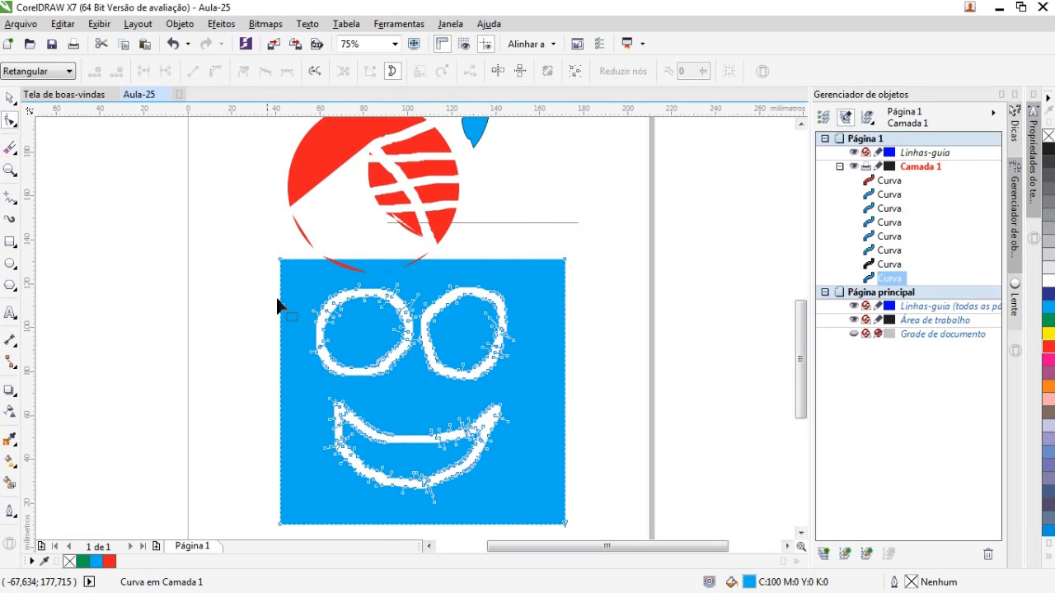
scroll(277, 302, "up", 2)
scroll(368, 280, "up", 2)
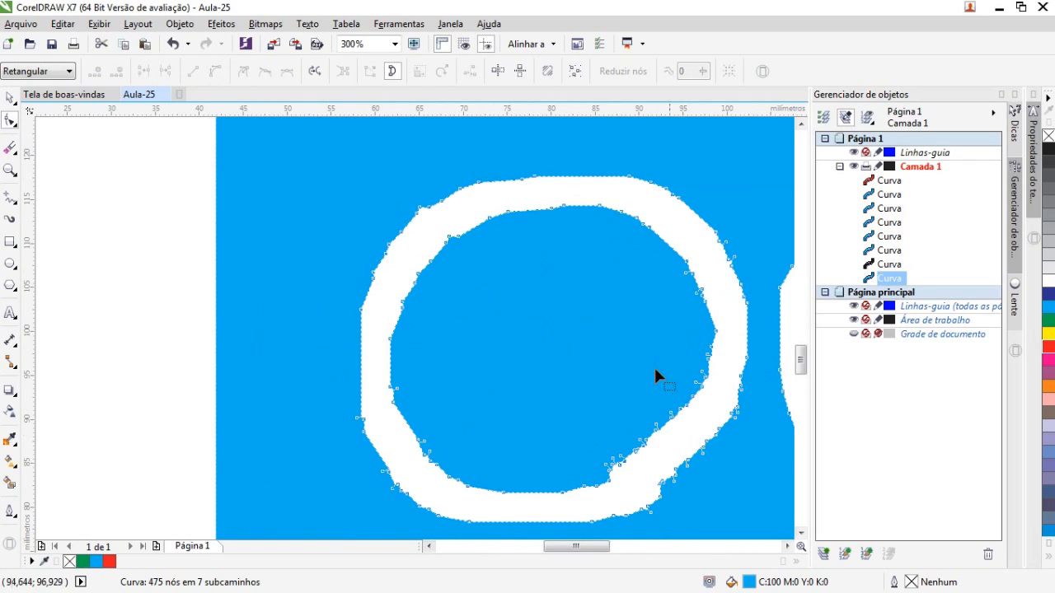
scroll(585, 408, "down", 1)
scroll(591, 454, "up", 2)
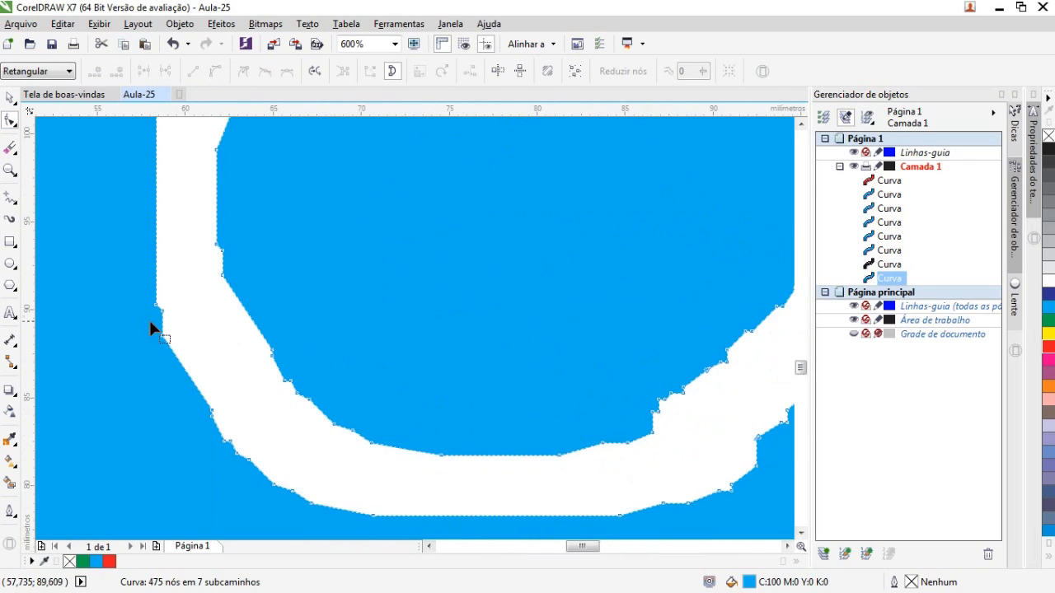
left_click_drag(159, 318, 157, 311)
left_click_drag(225, 280, 303, 258)
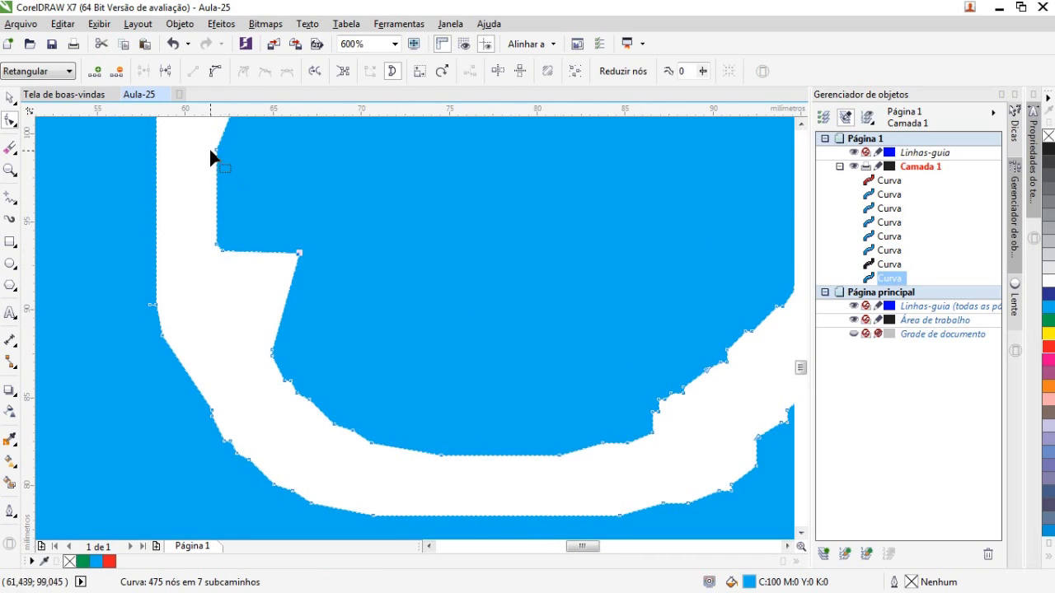
left_click_drag(267, 169, 296, 171)
Pull several nodes along the lower edge of the mouth's upper line downward to form pointed teeth at both ends
scroll(298, 173, "down", 3)
scroll(402, 389, "down", 1)
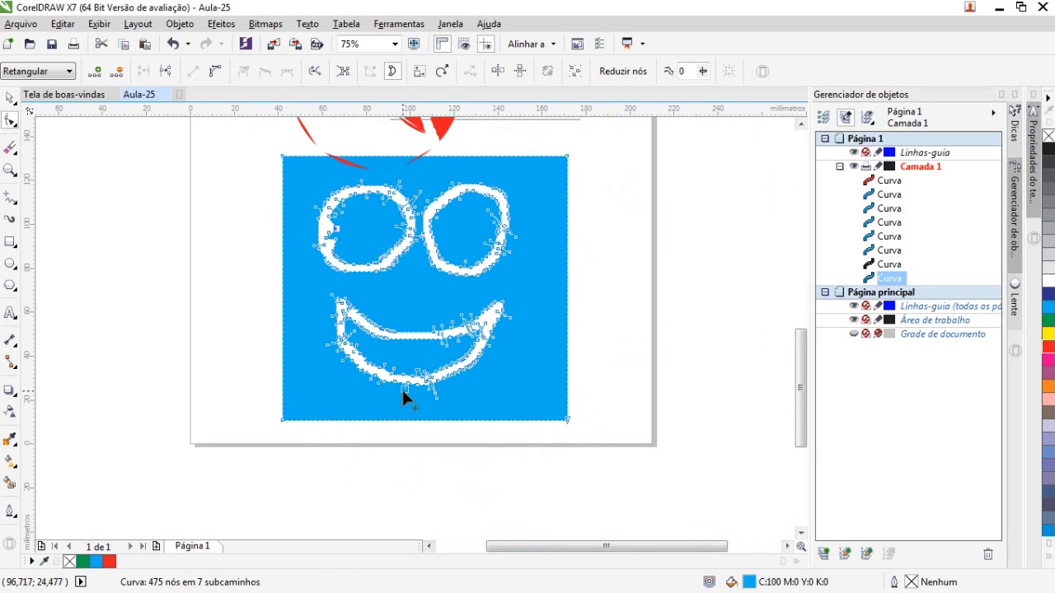
scroll(401, 367, "up", 2)
left_click_drag(287, 204, 294, 258)
left_click_drag(327, 216, 329, 253)
left_click_drag(349, 218, 366, 258)
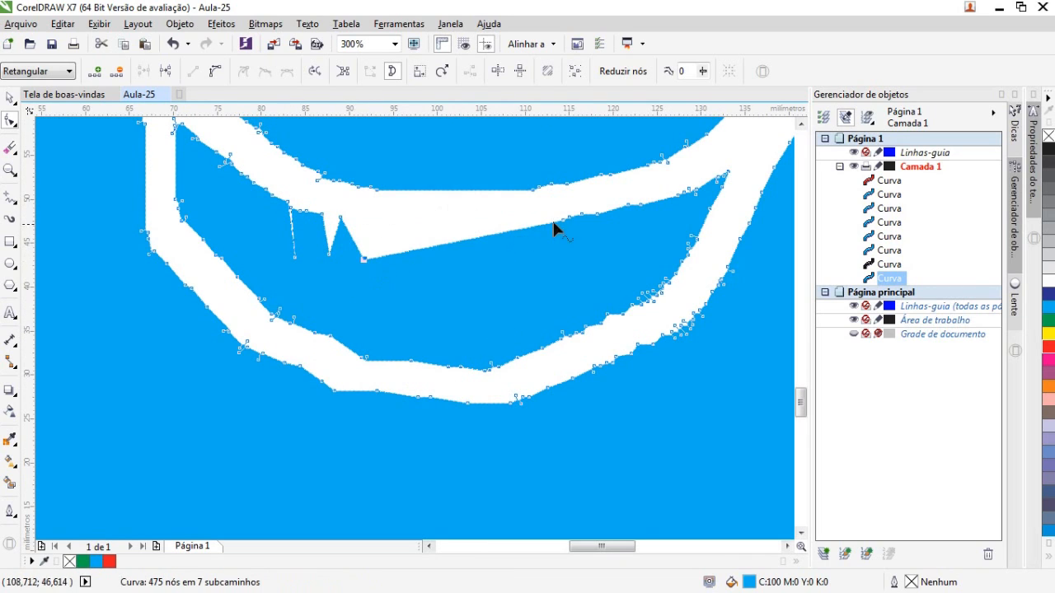
left_click_drag(582, 216, 578, 264)
left_click_drag(631, 207, 635, 244)
scroll(601, 219, "down", 3)
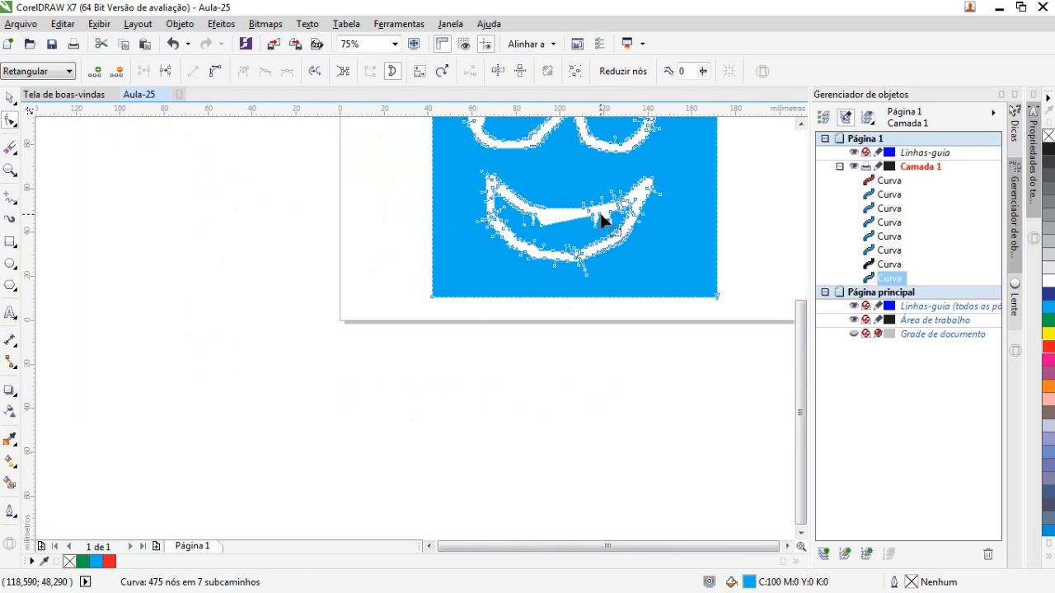
left_click_drag(798, 354, 800, 299)
scroll(614, 386, "up", 2)
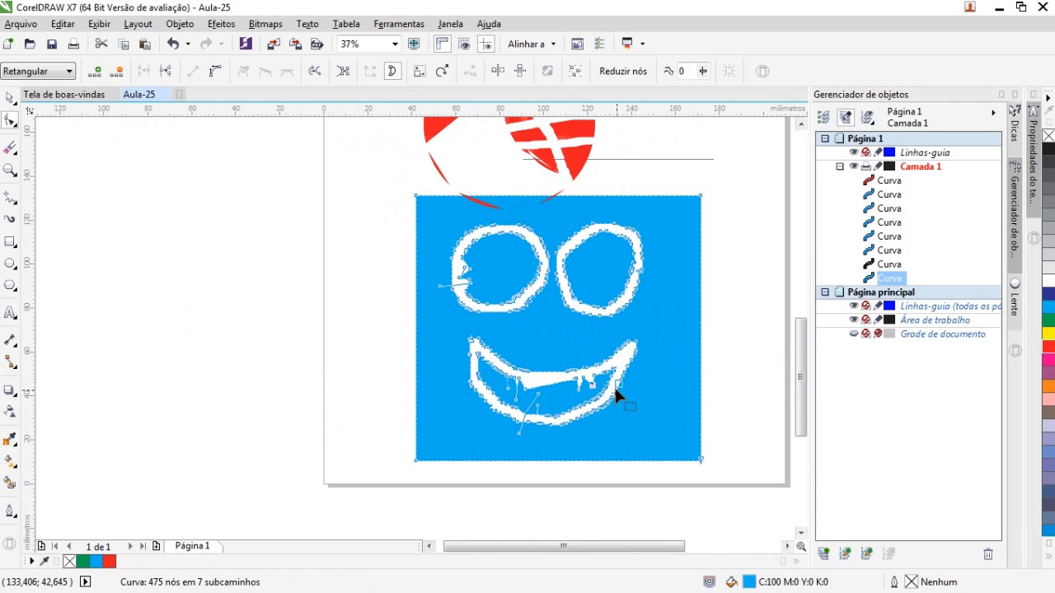
Erase a short vertical strip, a slanted straight bar and a small block around the left eye with the square nib, plus a blob with the round nib
left_click(15, 150)
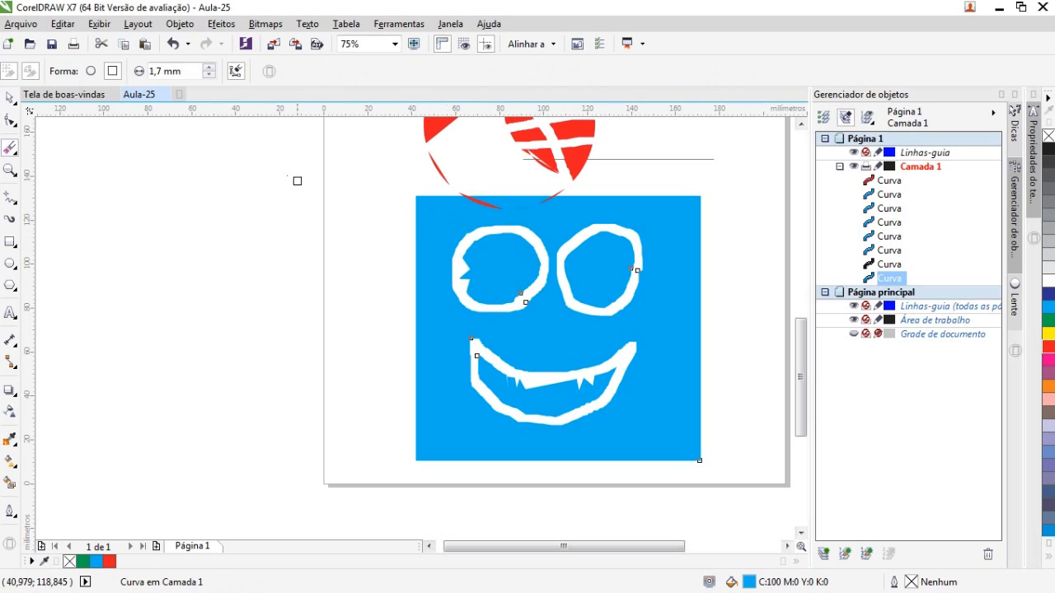
scroll(408, 240, "up", 4)
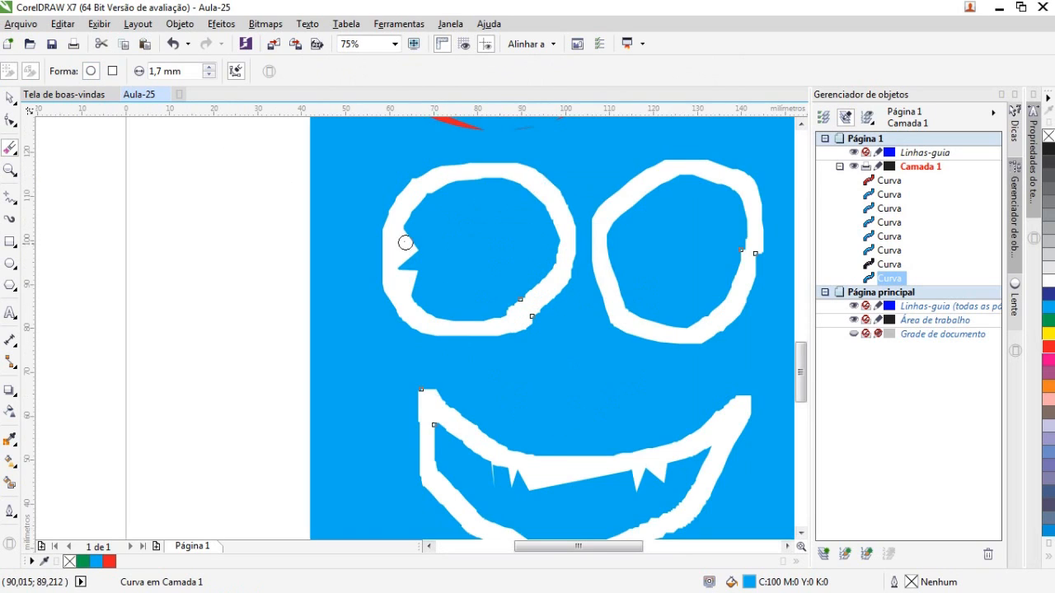
left_click(112, 72)
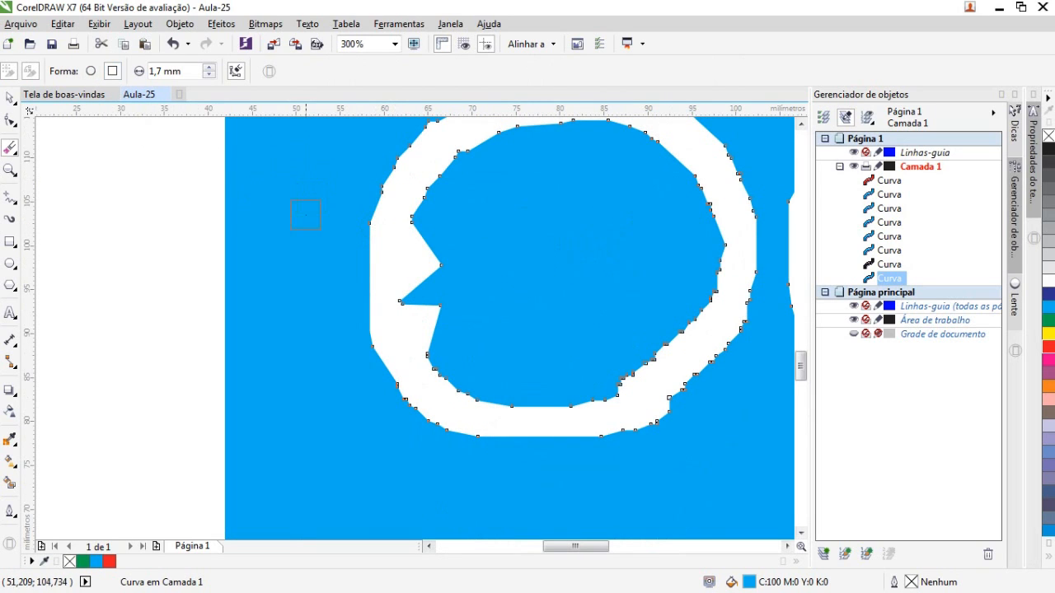
left_click_drag(308, 305, 305, 215)
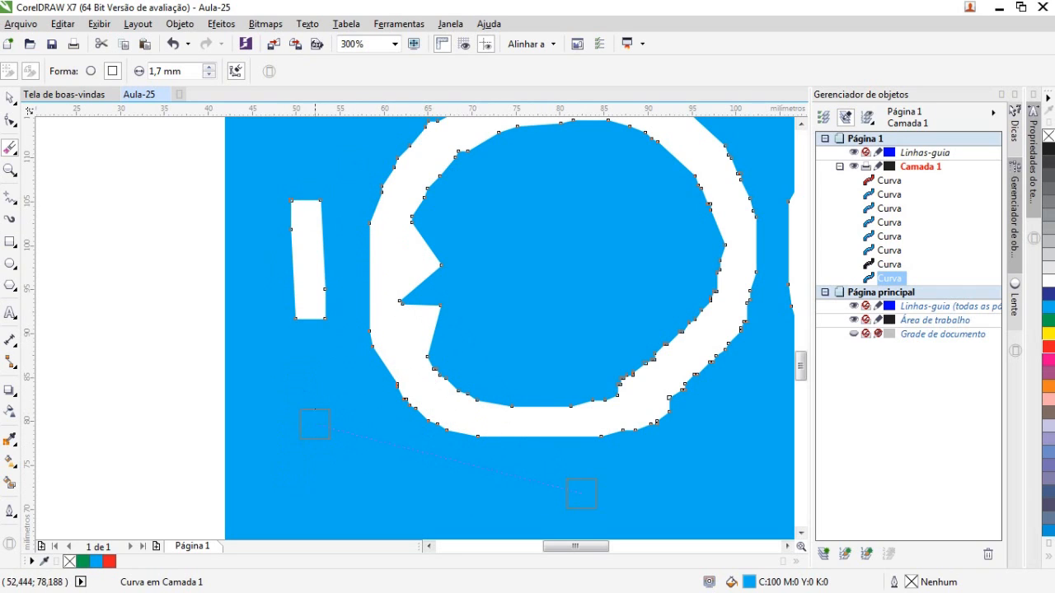
left_click(279, 410)
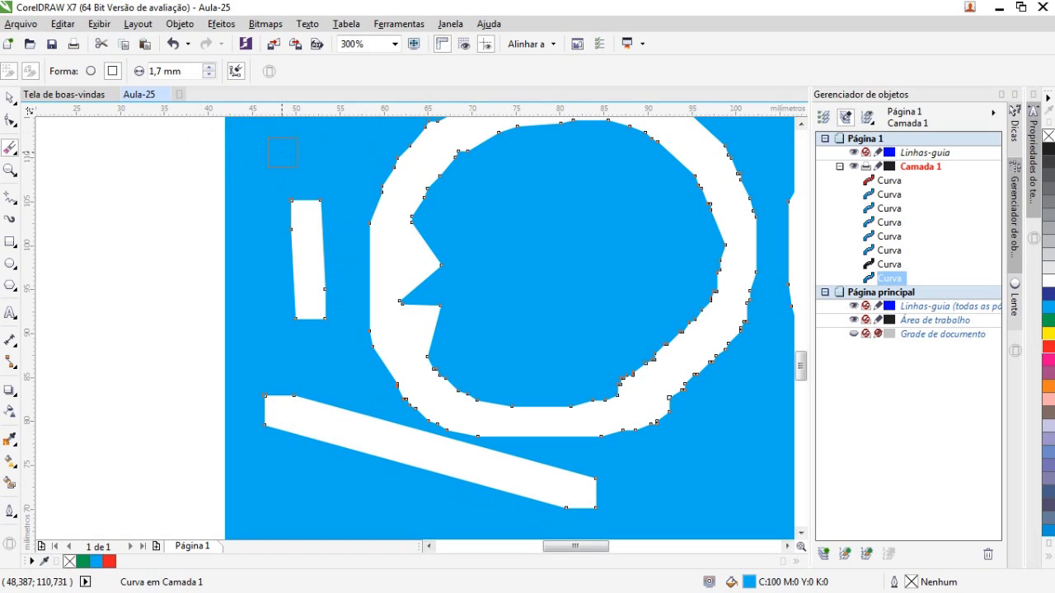
left_click_drag(283, 148, 269, 163)
left_click(91, 71)
mouse_move(337, 492)
left_mouse_down()
mouse_move(272, 462)
mouse_move(291, 495)
mouse_move(362, 483)
mouse_move(293, 478)
mouse_move(297, 509)
left_mouse_up()
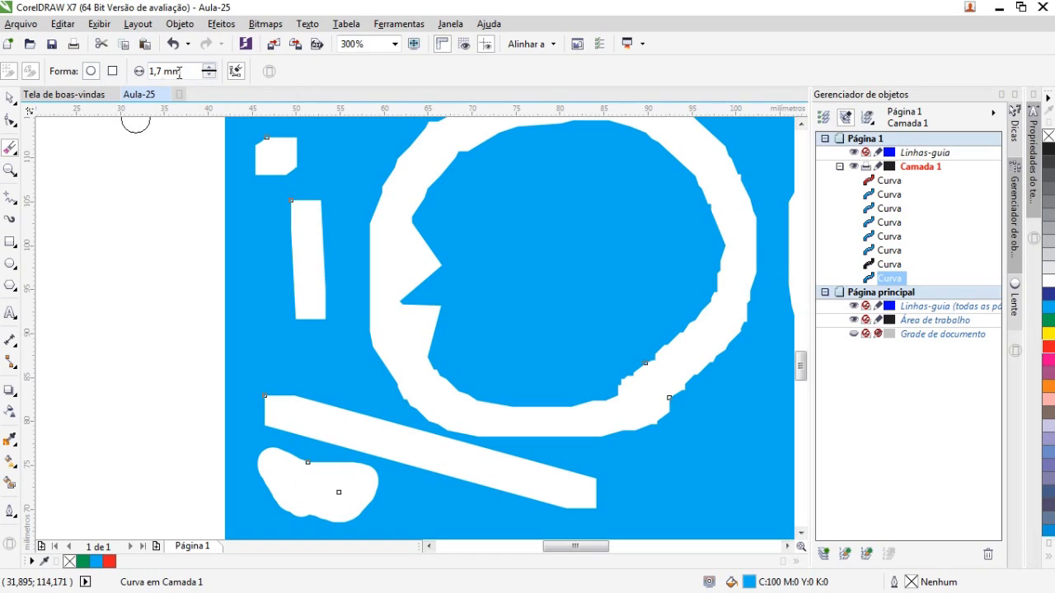
Set the eraser thickness to 3.7 mm and erase a straight slanted bar from left of the left eye into its centre
left_click(209, 68)
left_click(208, 68)
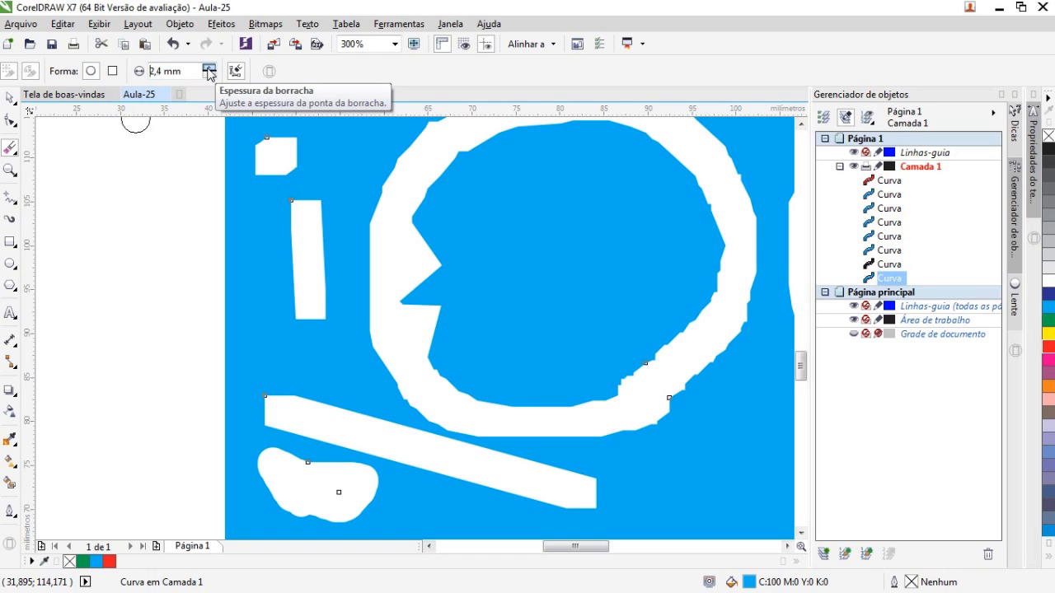
left_click(208, 68)
left_click(208, 68)
left_click(208, 67)
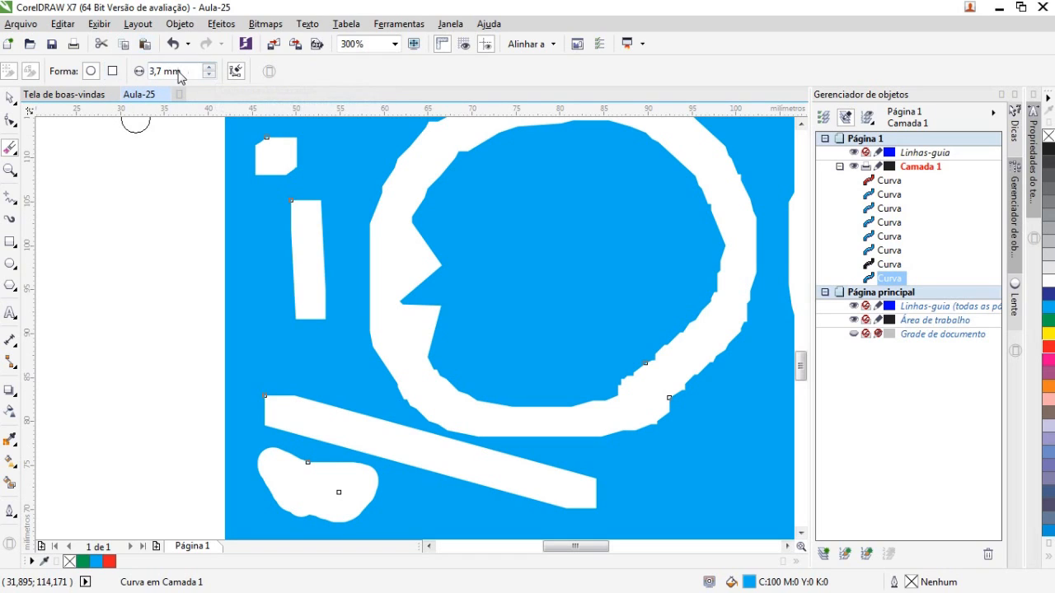
left_click(342, 159)
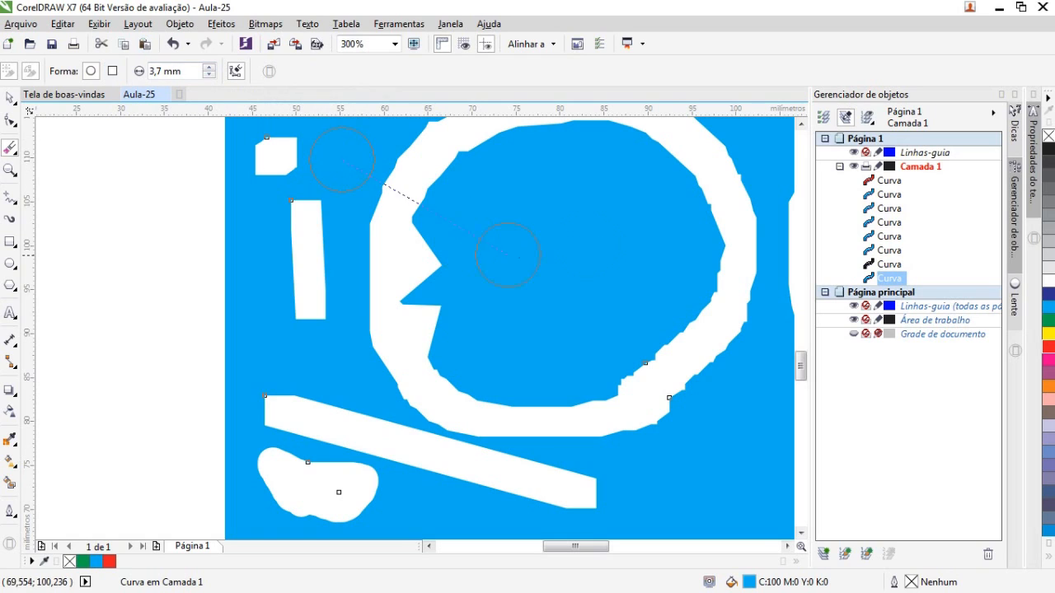
left_click(595, 249)
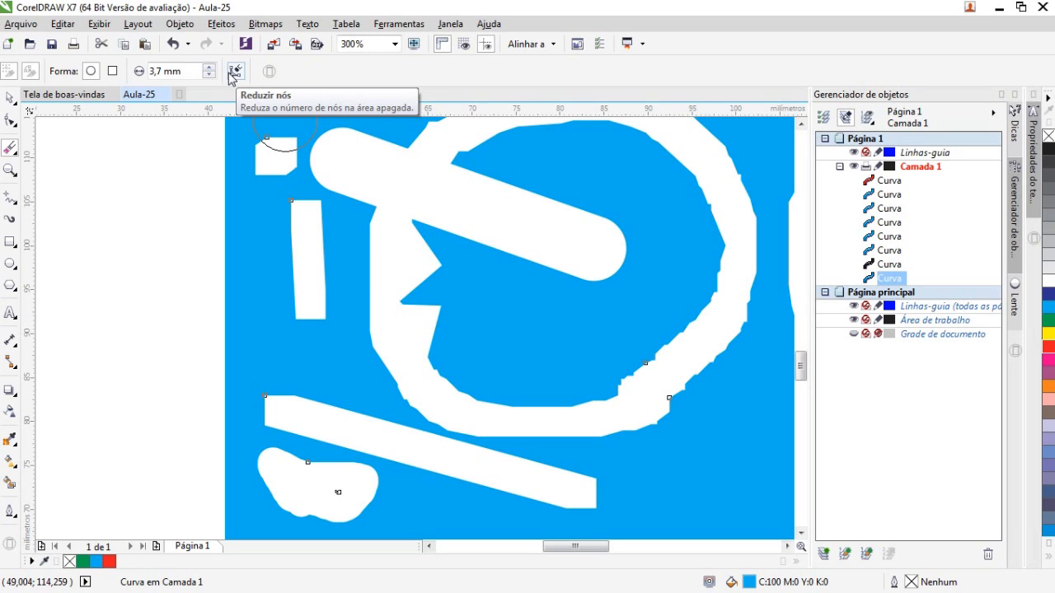
Draw an ellipse about 81 × 101 mm beside the page's left edge, fill it with red and remove its outline
scroll(349, 340, "down", 4)
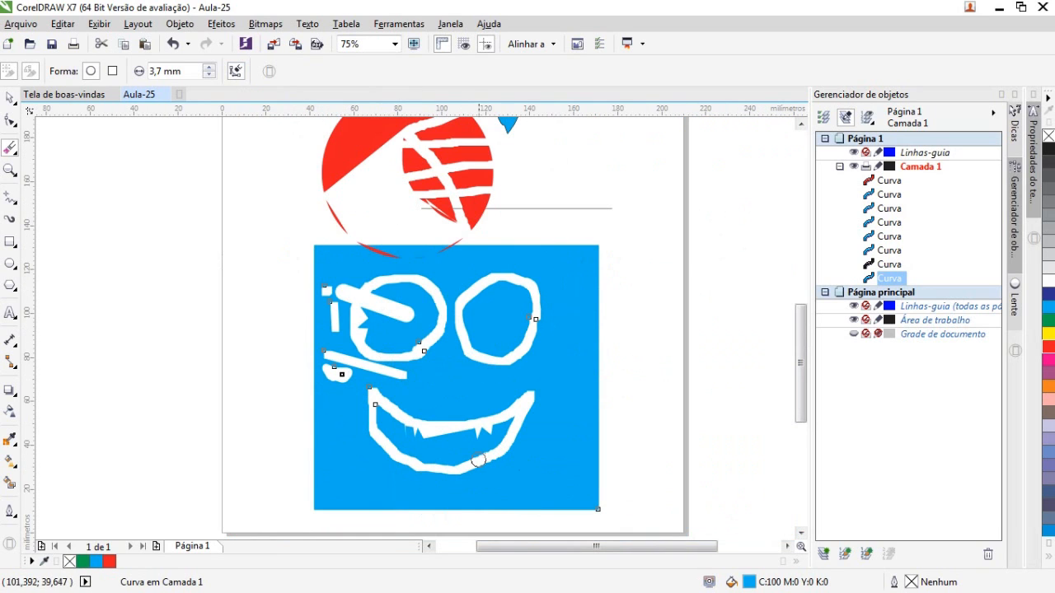
scroll(640, 449, "down", 1)
scroll(621, 379, "up", 1)
scroll(612, 358, "up", 2)
scroll(612, 358, "down", 2)
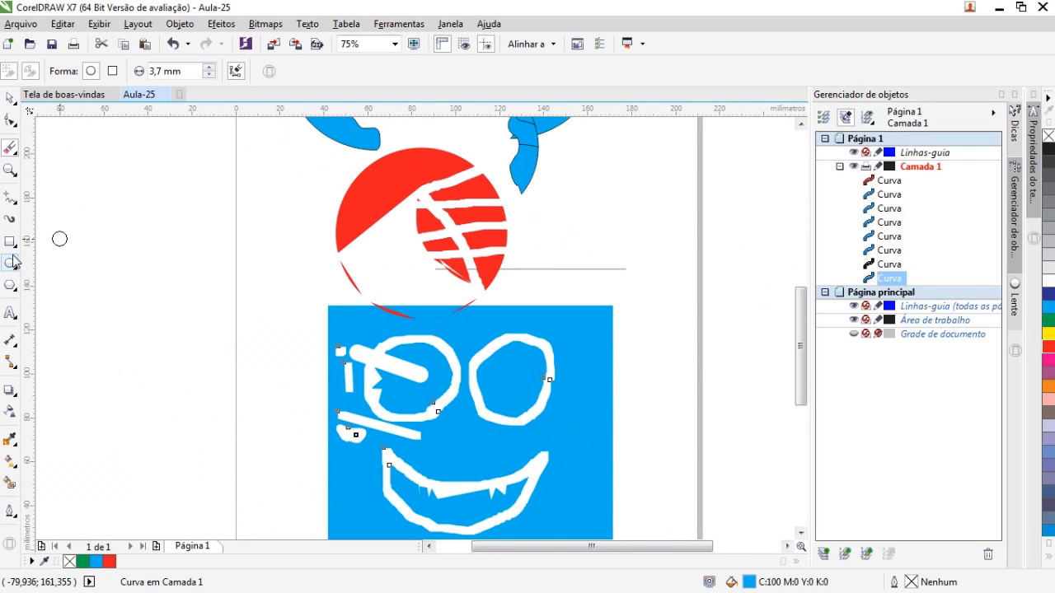
key("space")
key("F7")
left_click_drag(241, 416, 61, 192)
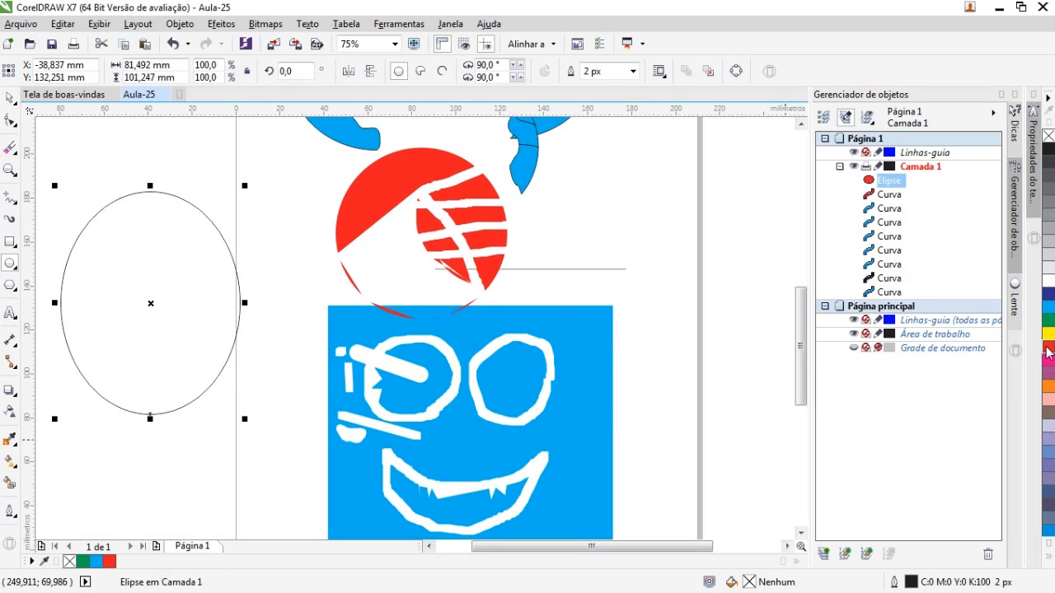
left_click(1049, 353)
right_click(1050, 136)
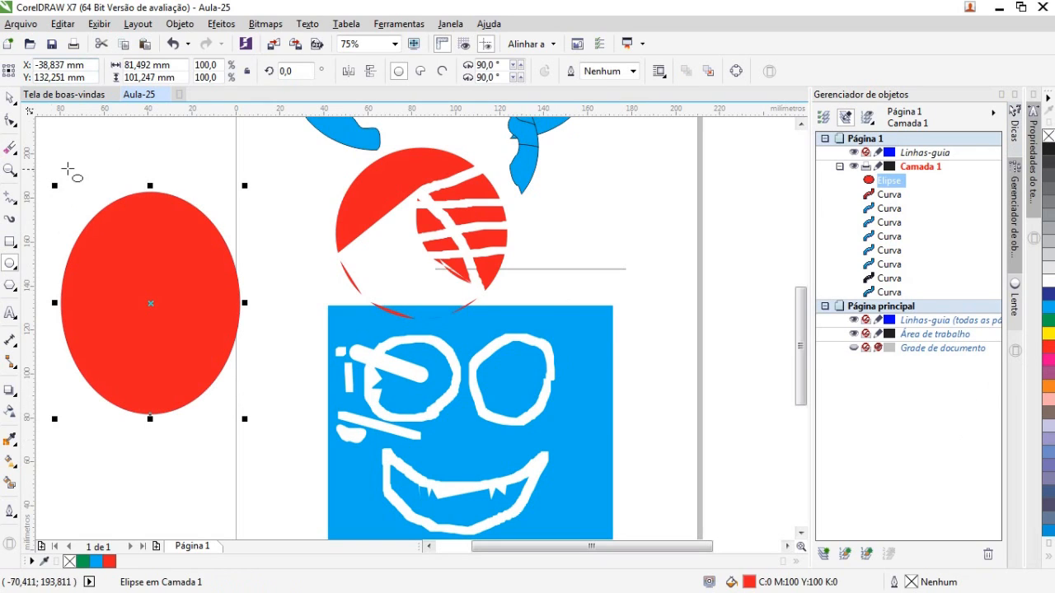
Erase several freehand strokes across the red ellipse with the round 3.7 mm eraser, splitting it into separate wedges
left_click(10, 146)
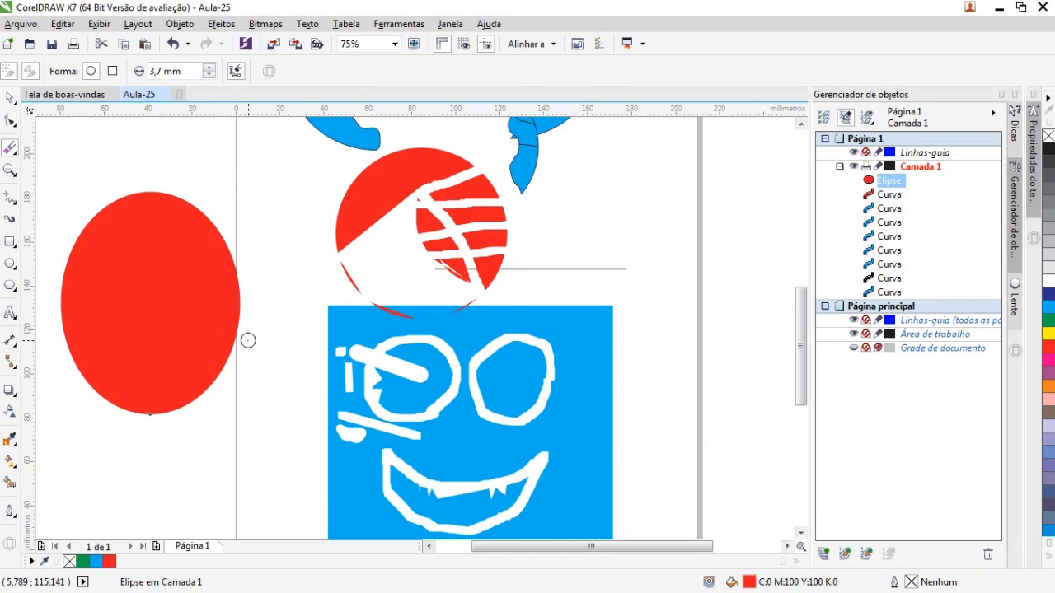
scroll(248, 340, "up", 1)
mouse_move(285, 388)
left_mouse_down()
mouse_move(210, 338)
mouse_move(120, 209)
left_mouse_up()
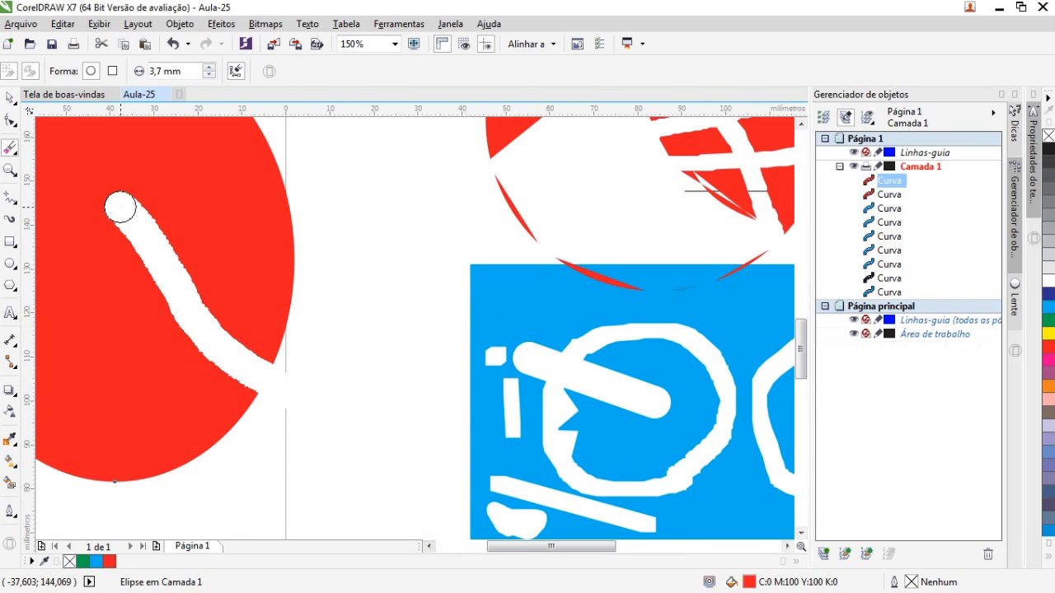
mouse_move(230, 440)
left_mouse_down()
mouse_move(115, 366)
mouse_move(109, 174)
left_mouse_up()
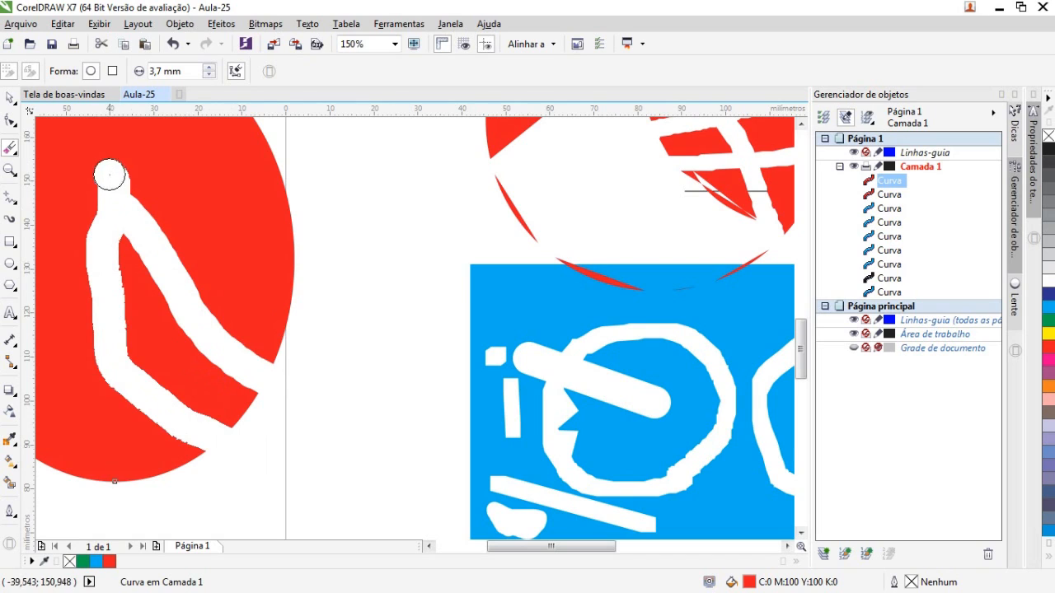
scroll(109, 175, "down", 1)
left_click_drag(218, 150, 51, 315)
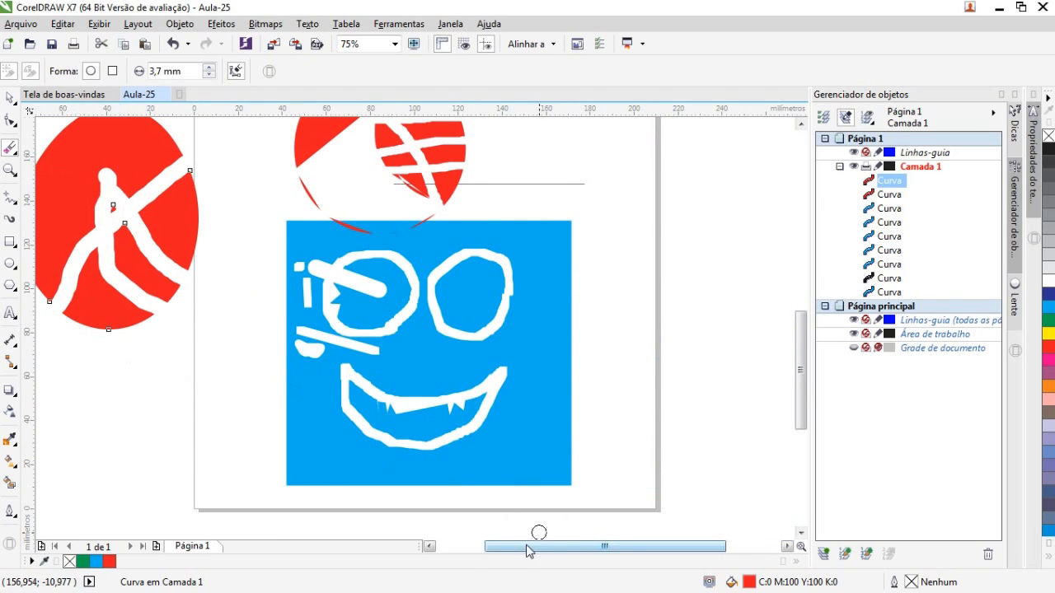
scroll(539, 536, "left", 3)
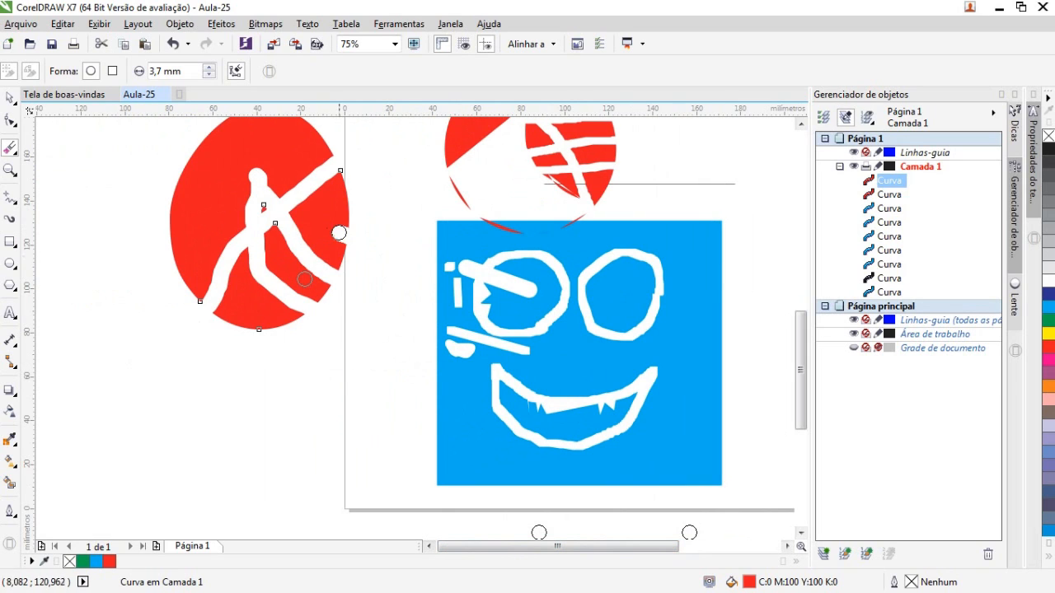
scroll(193, 157, "up", 1)
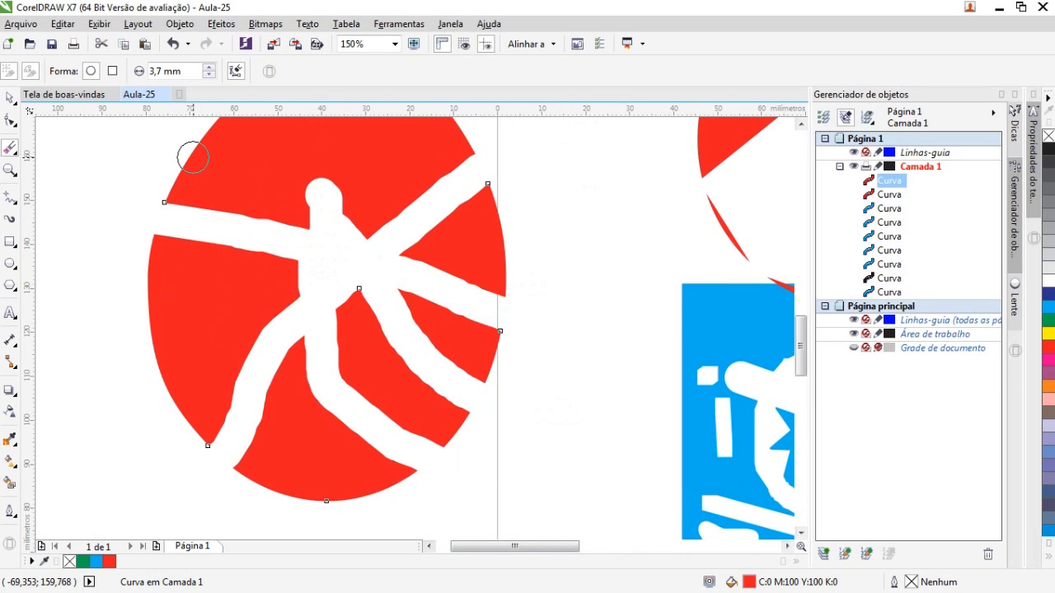
mouse_move(176, 141)
left_mouse_down()
mouse_move(242, 223)
mouse_move(337, 494)
mouse_move(356, 511)
left_mouse_up()
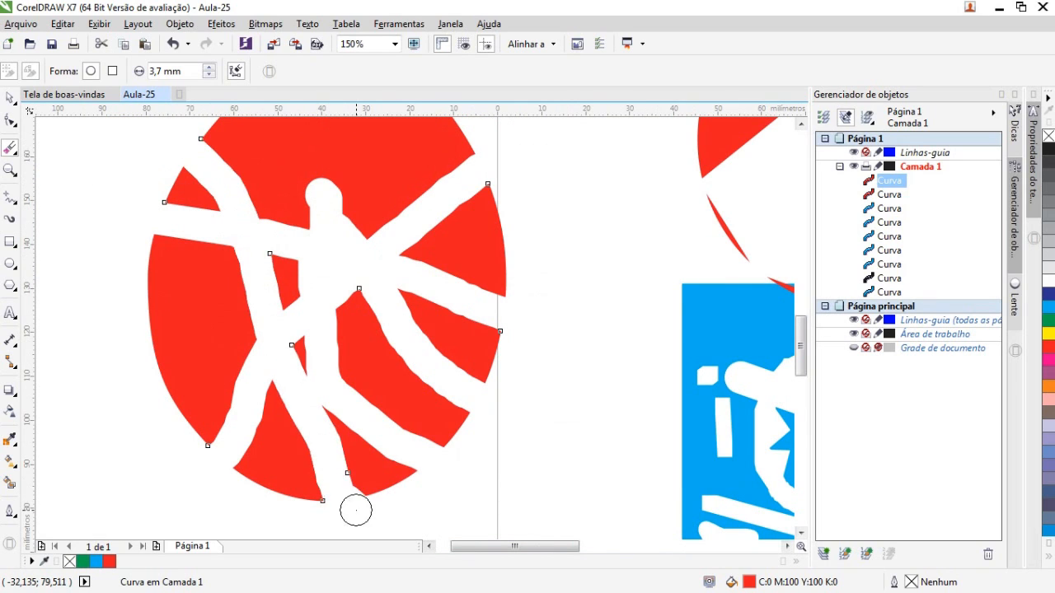
scroll(356, 510, "down", 1)
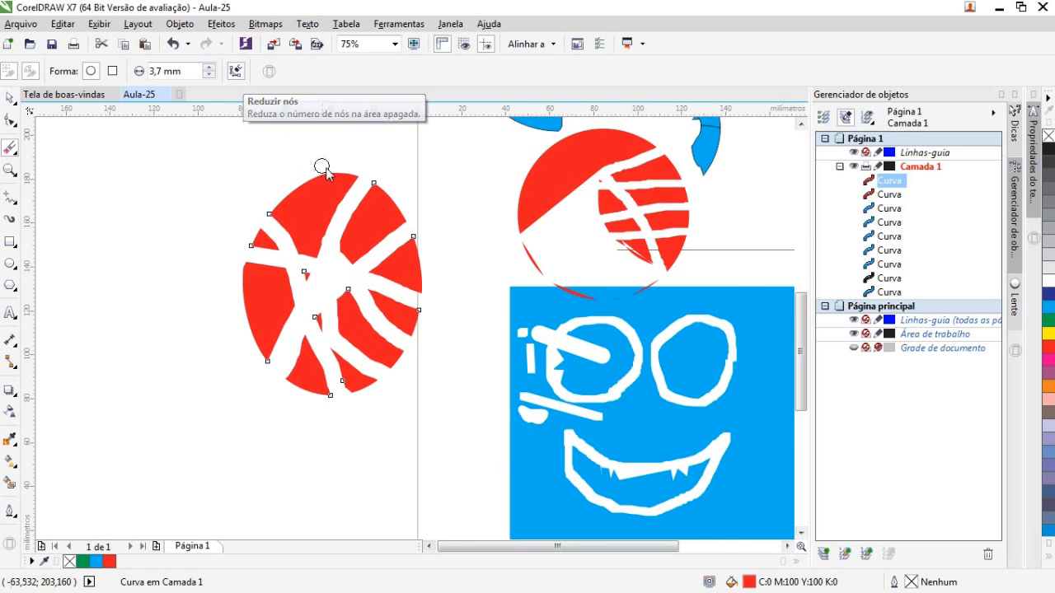
Draw an ellipse about 157 × 179 mm in the empty area beside the page's right edge
scroll(286, 141, "up", 1)
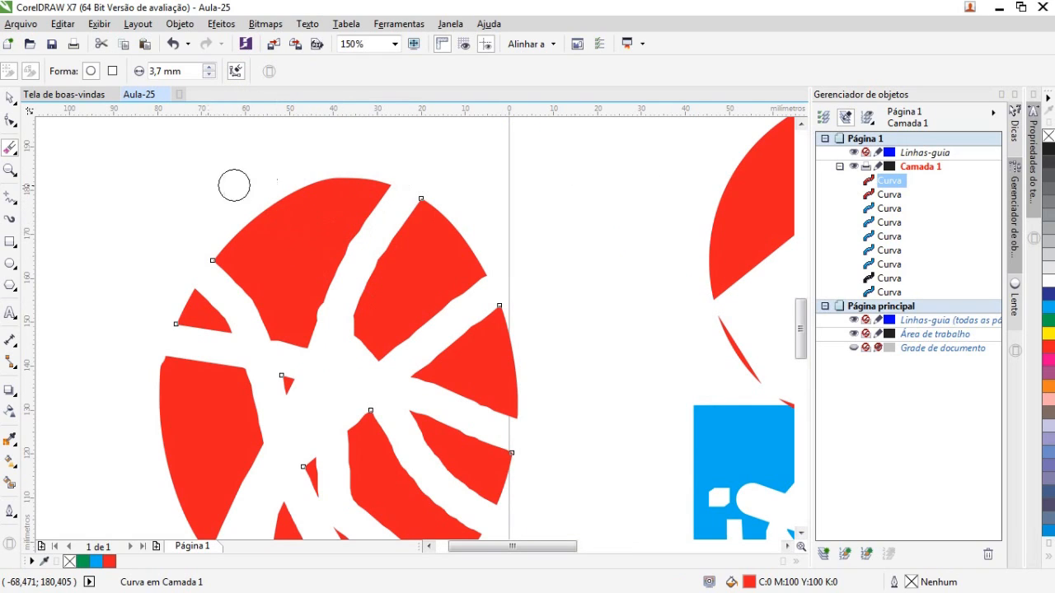
left_click(10, 263)
scroll(507, 355, "down", 4)
left_click_drag(675, 429, 491, 221)
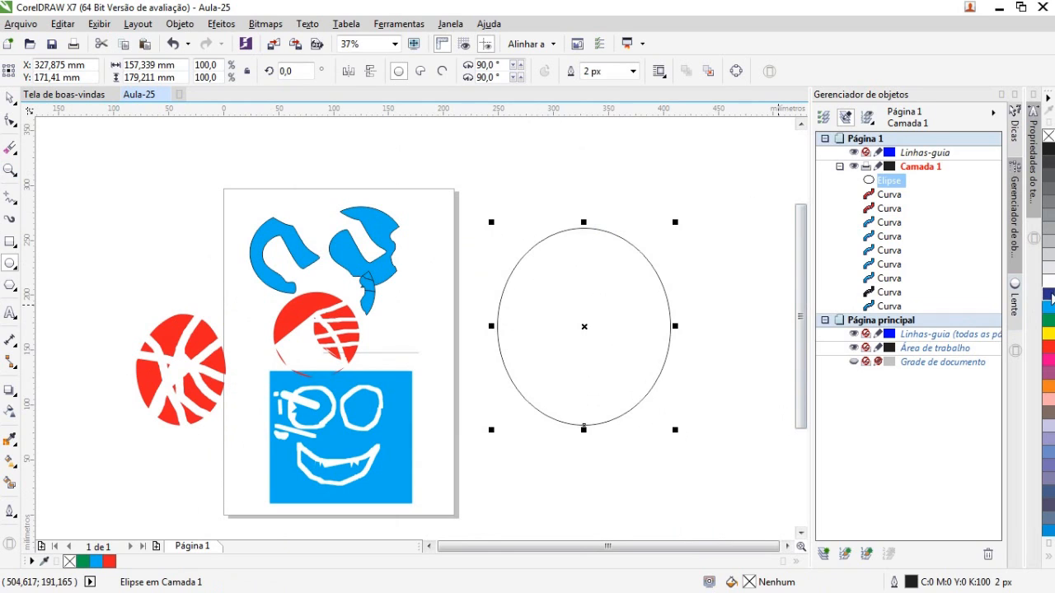
Fill the large ellipse beside the page with dark blue and erase a vertical stroke through its centre with the round 3.7 mm eraser
left_click(1048, 294)
left_click(10, 149)
scroll(573, 222, "up", 1)
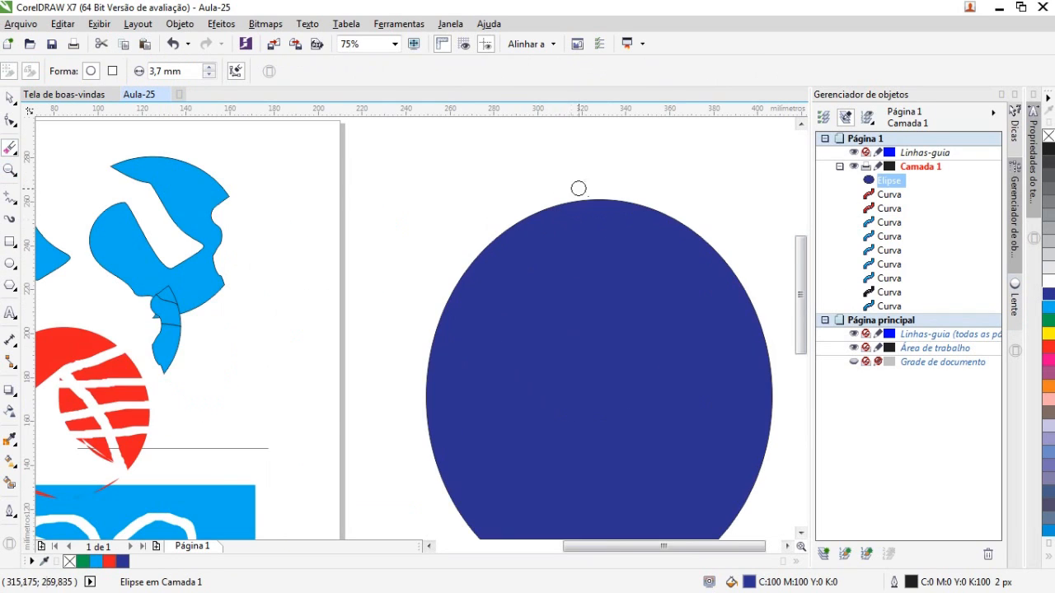
scroll(596, 332, "down", 1)
scroll(596, 332, "up", 1)
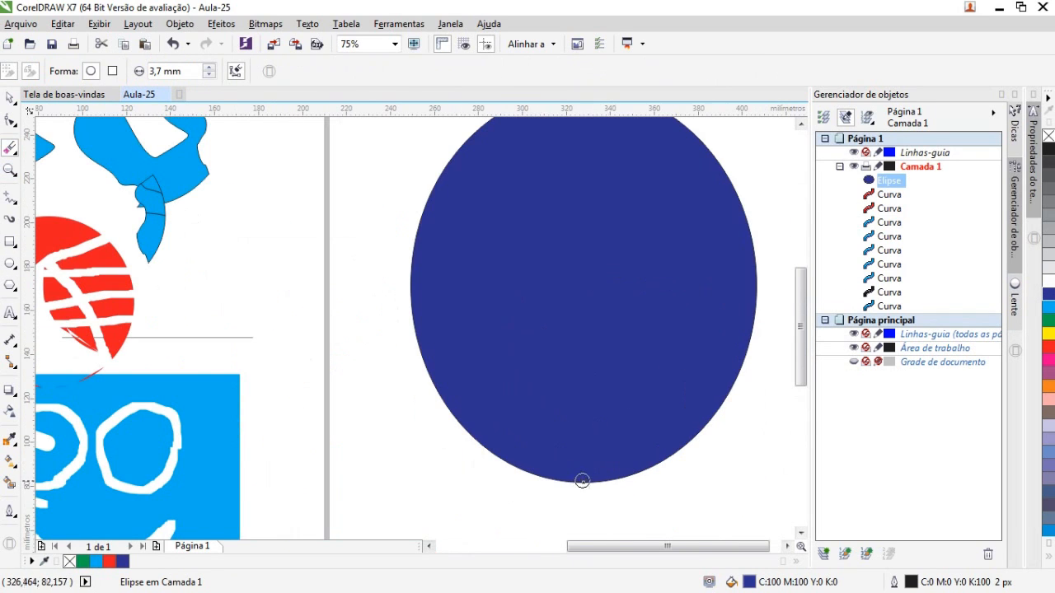
scroll(583, 476, "down", 1)
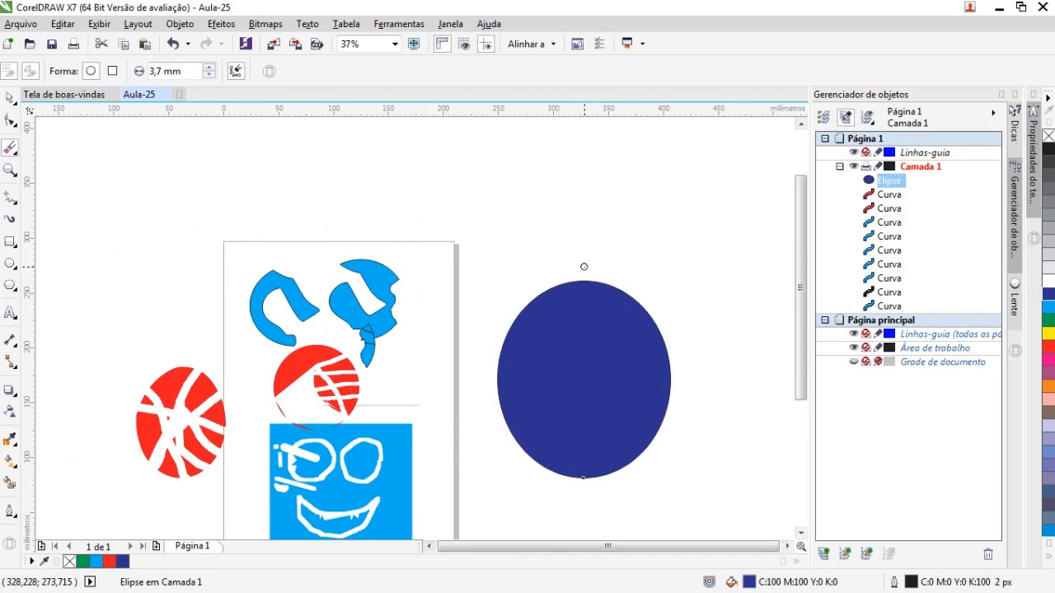
left_click_drag(583, 287, 585, 485)
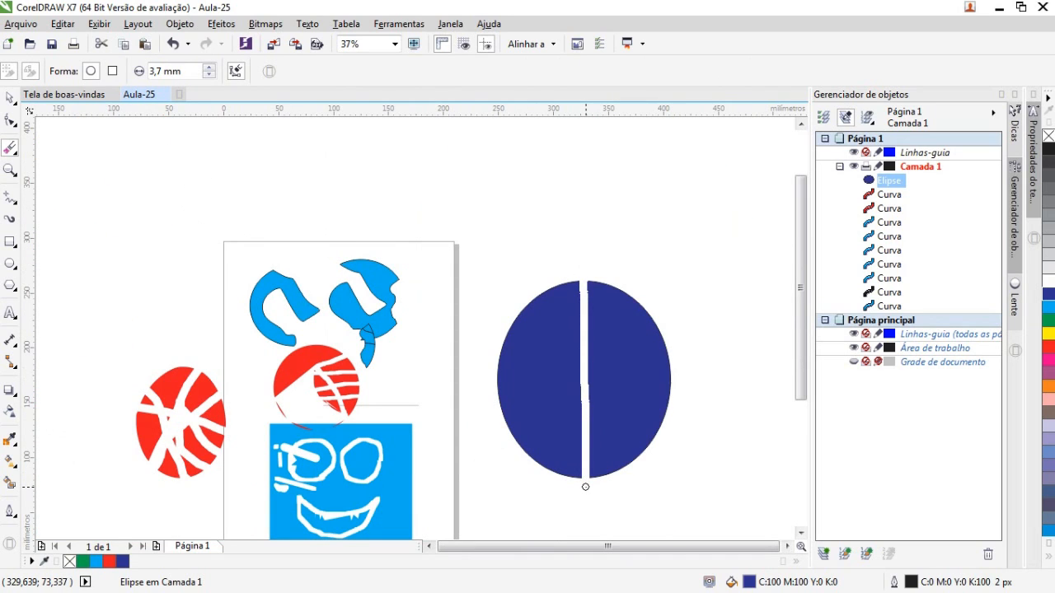
Erase several horizontal and diagonal freehand strokes across the dark blue ellipse with the round eraser
left_click_drag(672, 385, 477, 375)
mouse_move(518, 308)
left_mouse_down()
mouse_move(622, 403)
mouse_move(645, 453)
left_mouse_up()
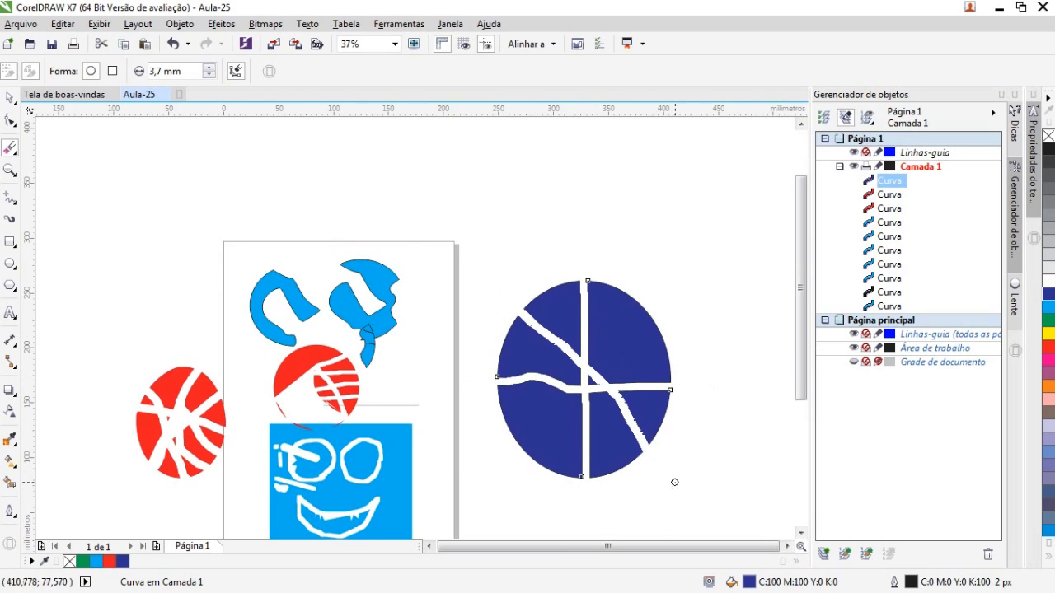
left_click_drag(655, 303, 516, 461)
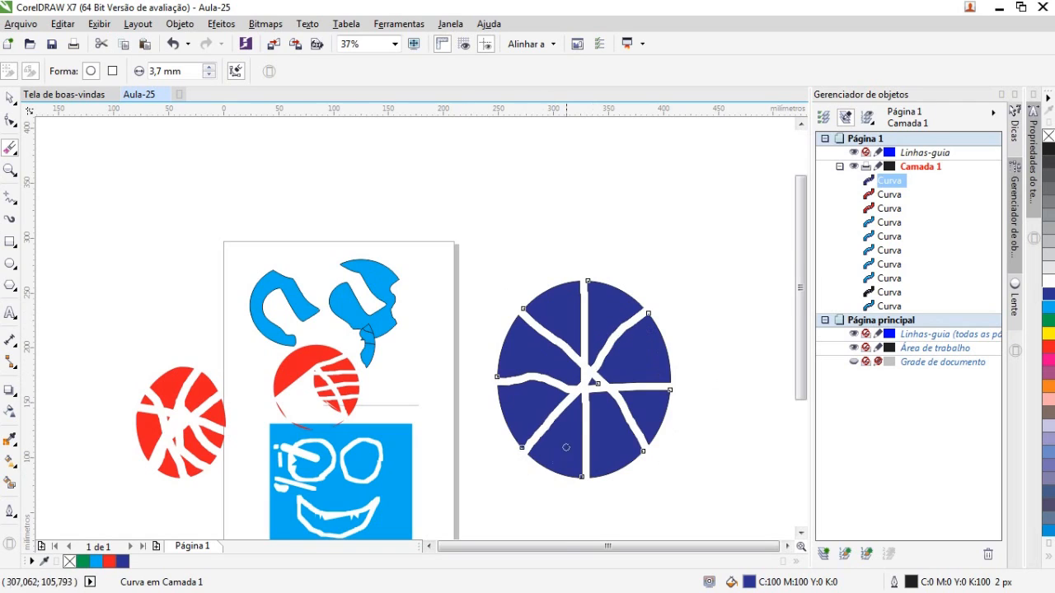
scroll(582, 435, "up", 2)
left_click_drag(751, 255, 407, 259)
mouse_move(426, 206)
left_mouse_down()
mouse_move(546, 381)
mouse_move(712, 508)
left_mouse_up()
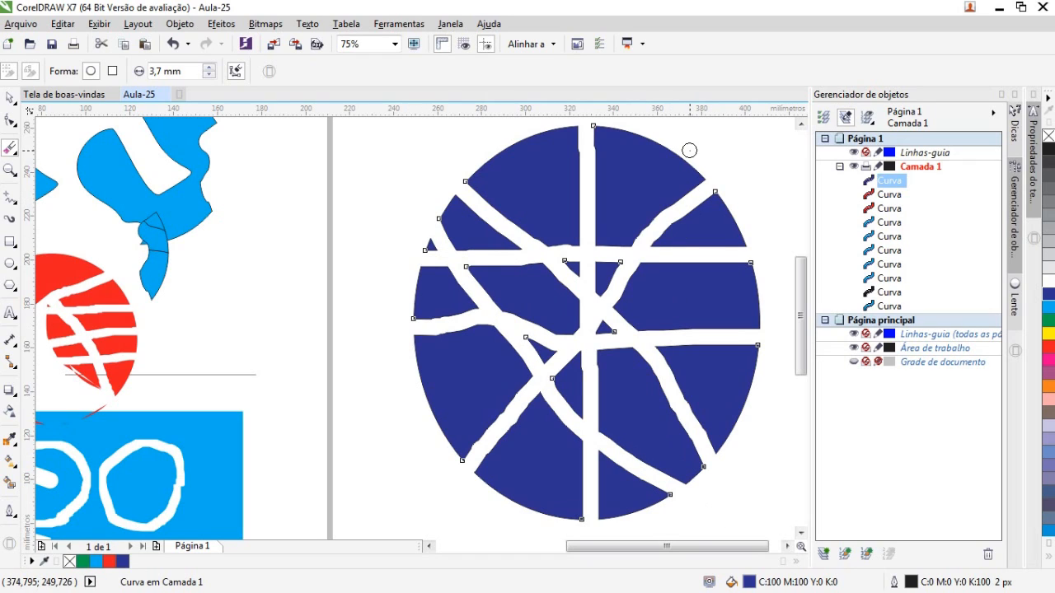
Switch the eraser to the square nib and erase more slanted strokes across the dark blue ellipse
left_click(110, 75)
left_click_drag(481, 146, 685, 516)
mouse_move(723, 177)
left_mouse_down()
mouse_move(573, 292)
mouse_move(451, 495)
mouse_move(493, 525)
mouse_move(577, 448)
mouse_move(749, 228)
left_mouse_up()
key("F3")
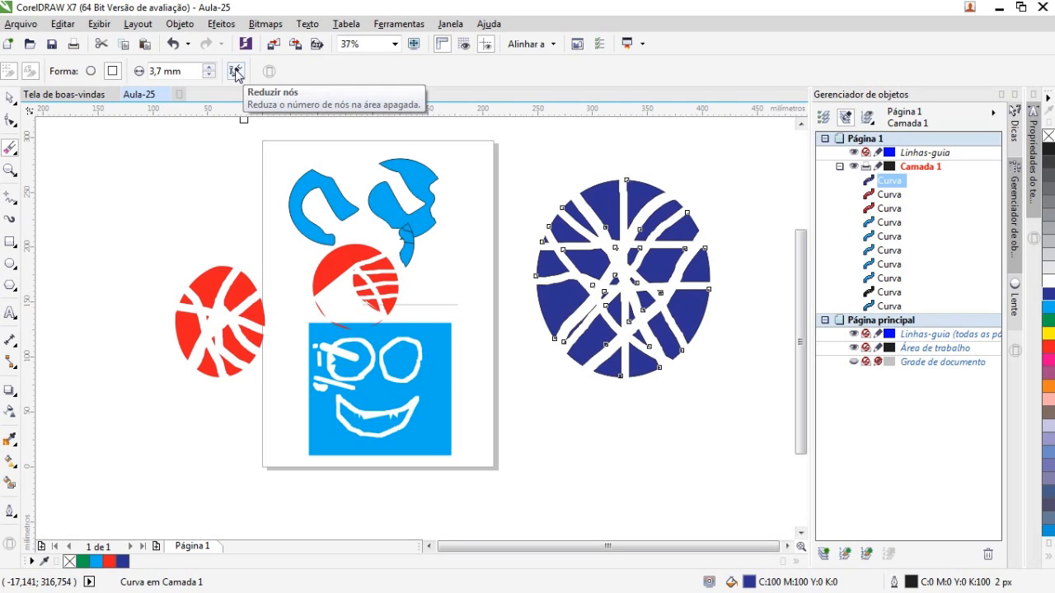
Erase the upper-right corner of the light blue face square with freehand strokes of the square 3.7 mm eraser
scroll(464, 360, "up", 2)
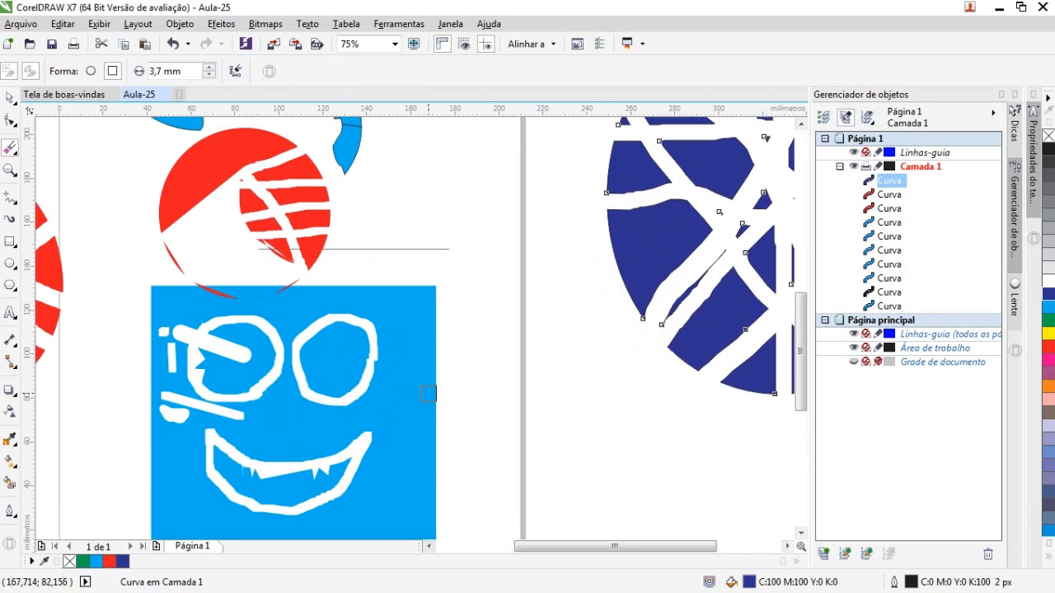
left_click(426, 393)
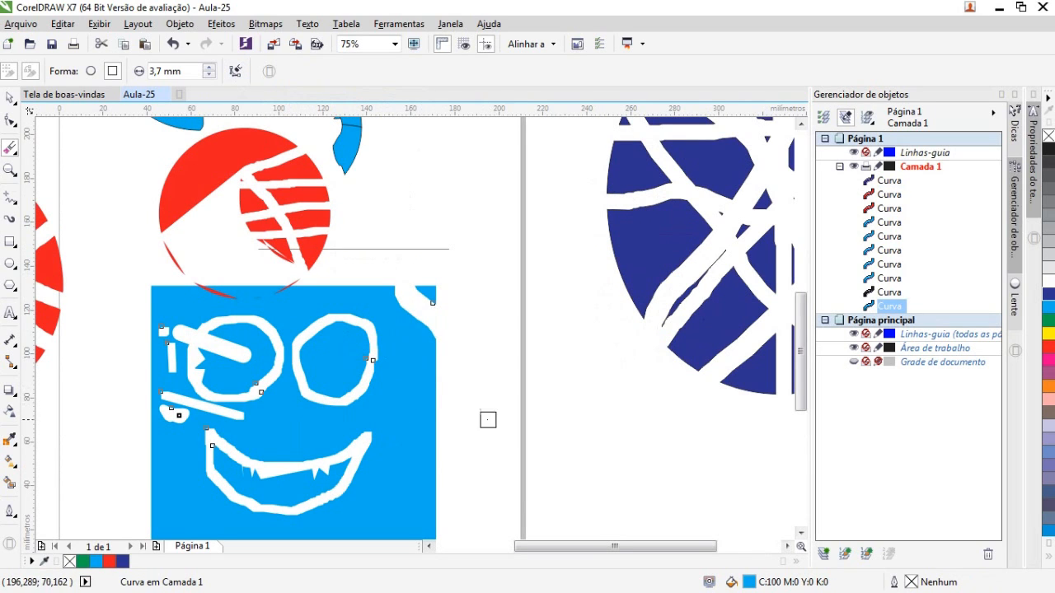
mouse_move(487, 420)
left_mouse_down()
mouse_move(400, 330)
mouse_move(370, 253)
left_mouse_up()
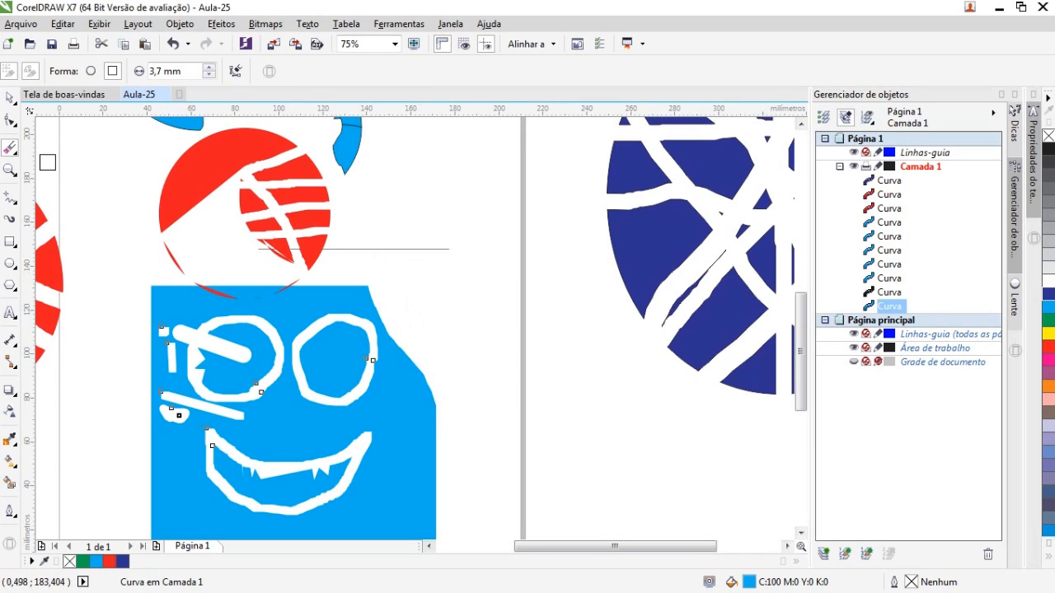
Examine the erased upper-right edge of the light blue face square at closer and wider zoom
left_click(10, 97)
scroll(412, 322, "up", 2)
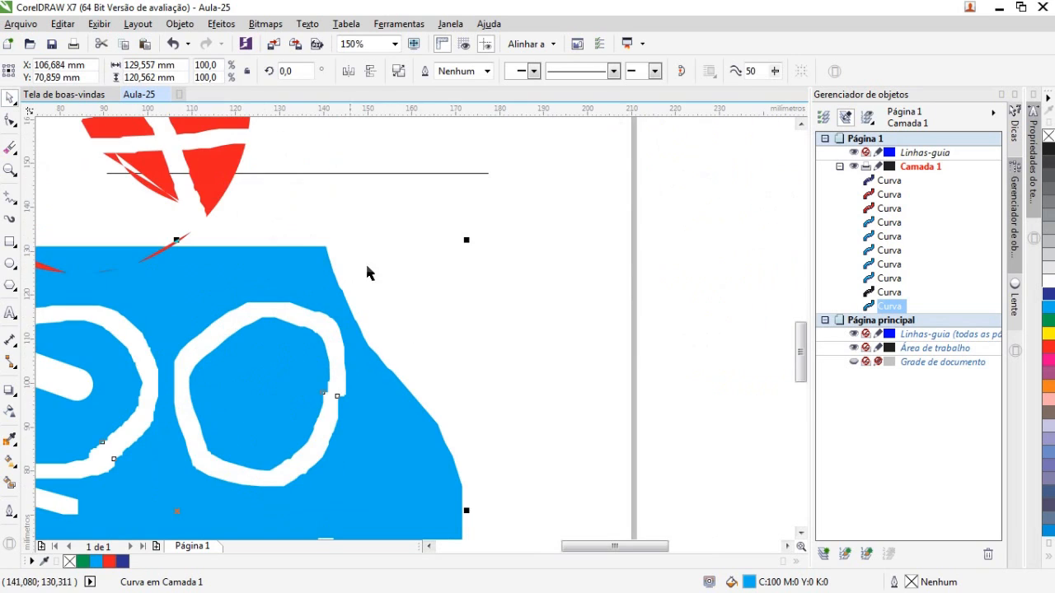
scroll(414, 369, "down", 2)
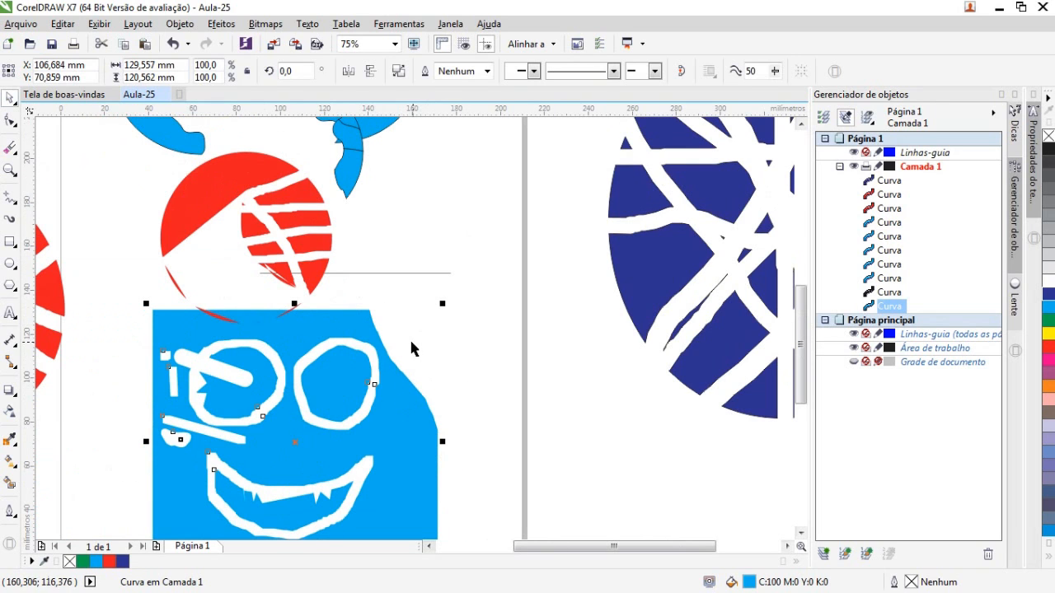
scroll(412, 342, "up", 2)
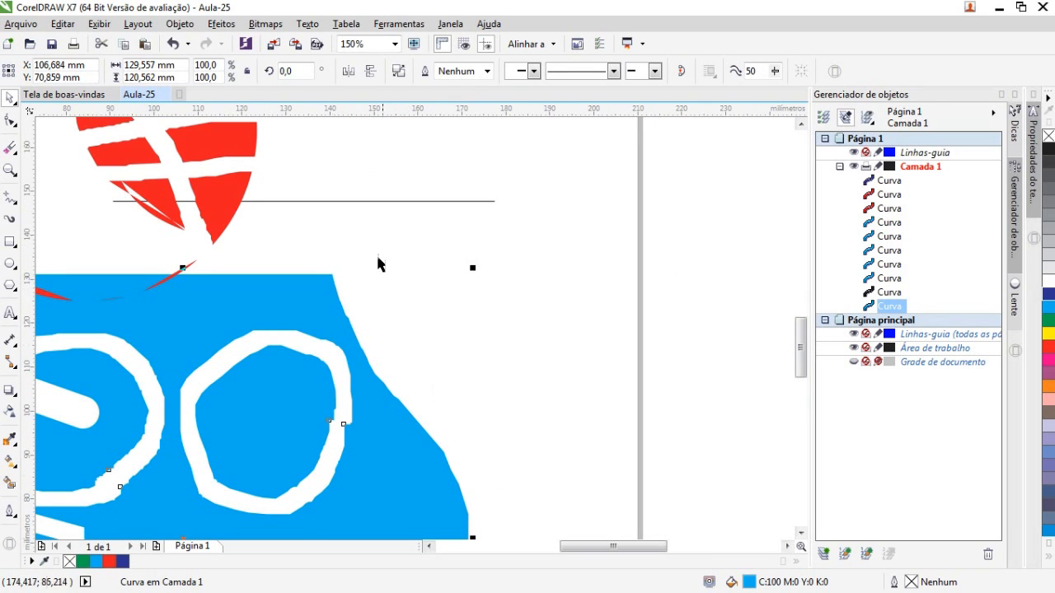
scroll(426, 358, "down", 3)
scroll(426, 365, "up", 1)
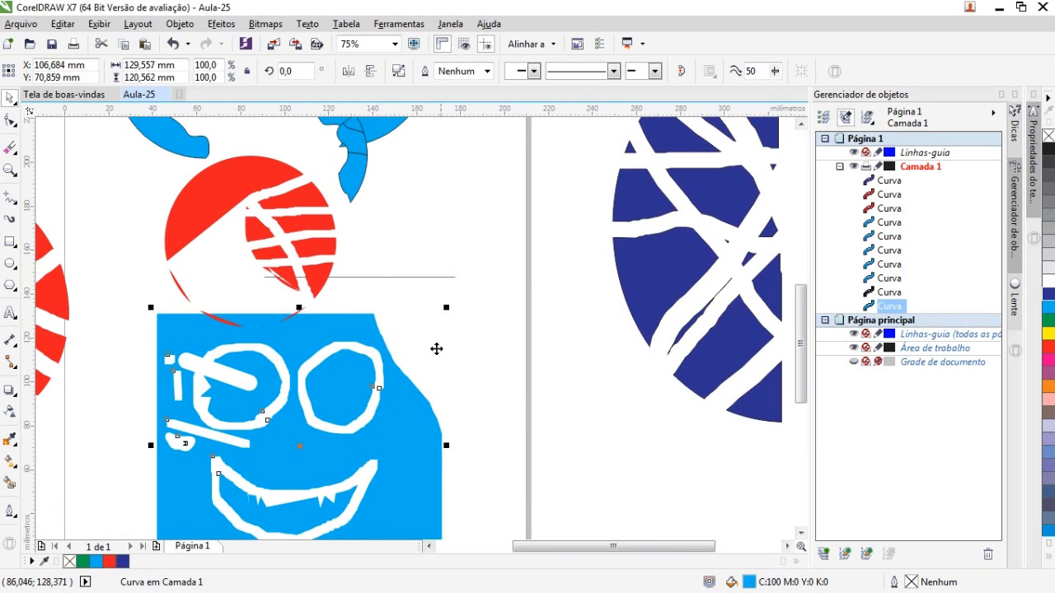
scroll(443, 321, "up", 2)
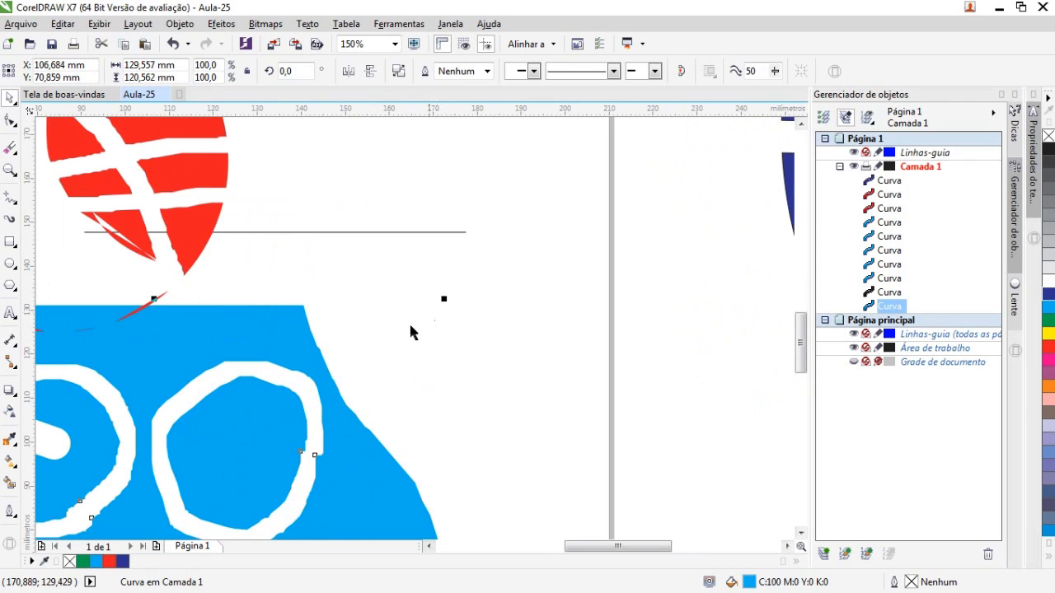
scroll(406, 398, "down", 4)
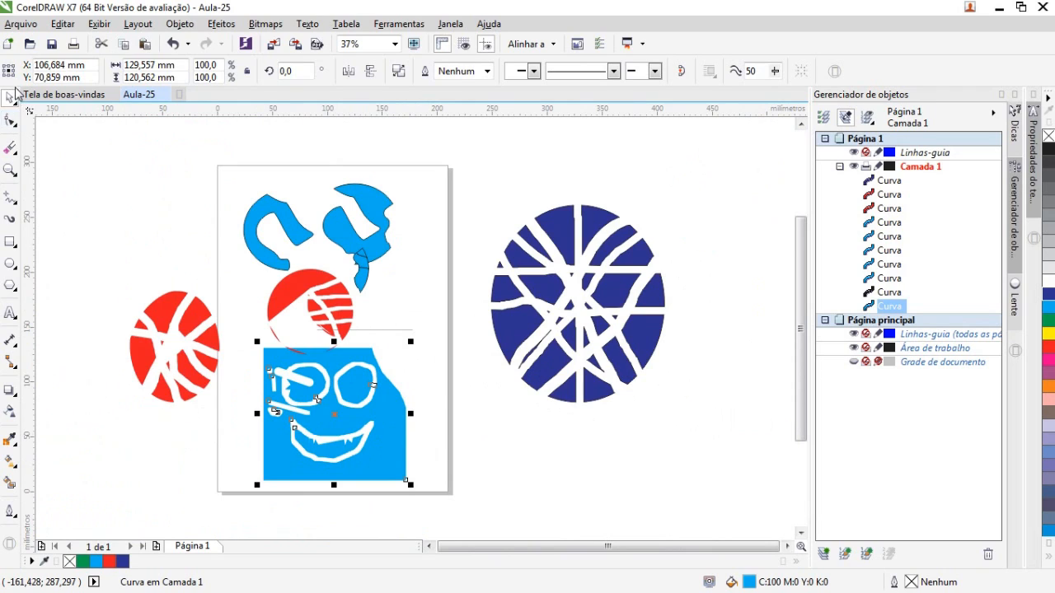
left_click(101, 202)
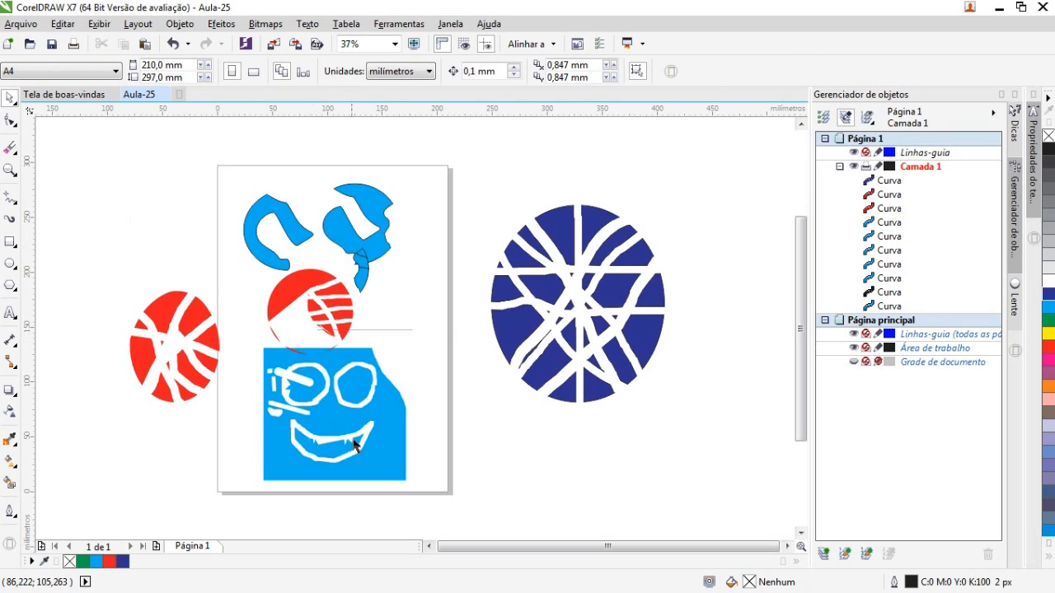
Move the light blue face square onto the dark blue ellipse, scale it to 99.2% and adjust its position there
left_click_drag(380, 452, 603, 375)
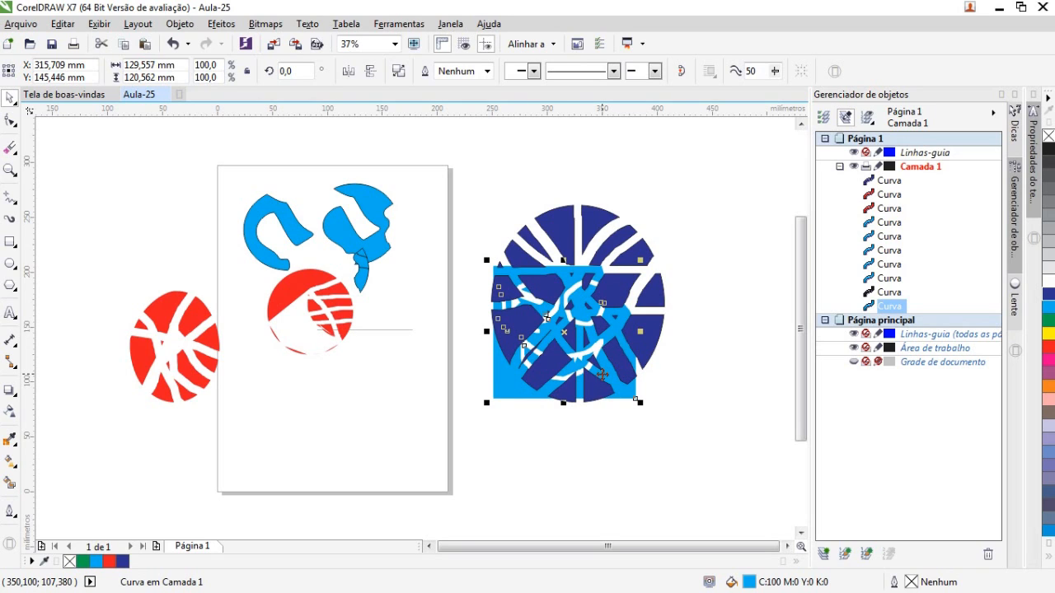
left_click_drag(504, 397, 505, 373)
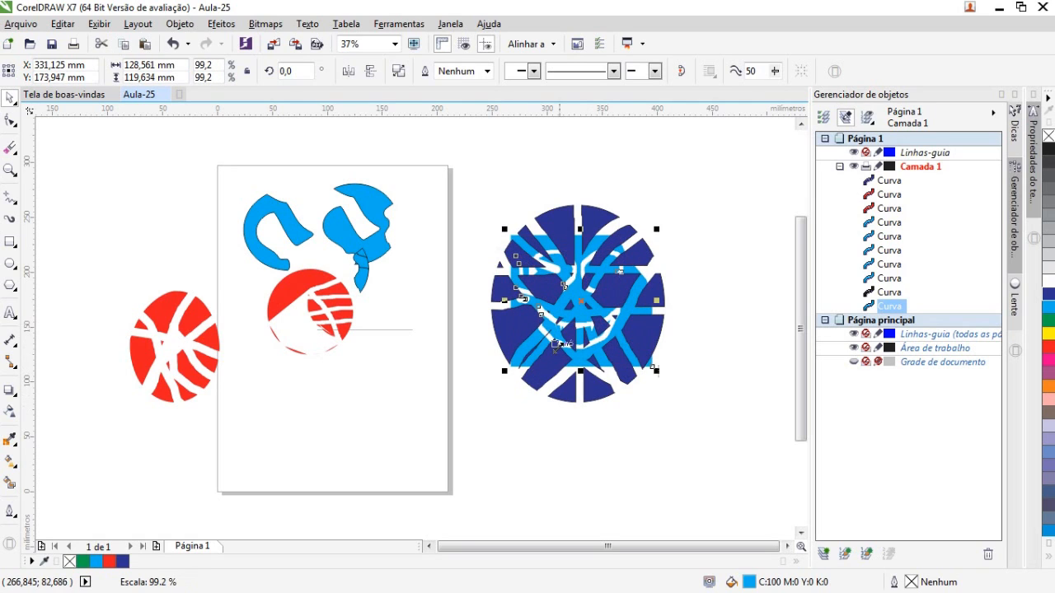
mouse_move(578, 317)
left_mouse_down()
mouse_move(591, 337)
mouse_move(583, 313)
left_mouse_up()
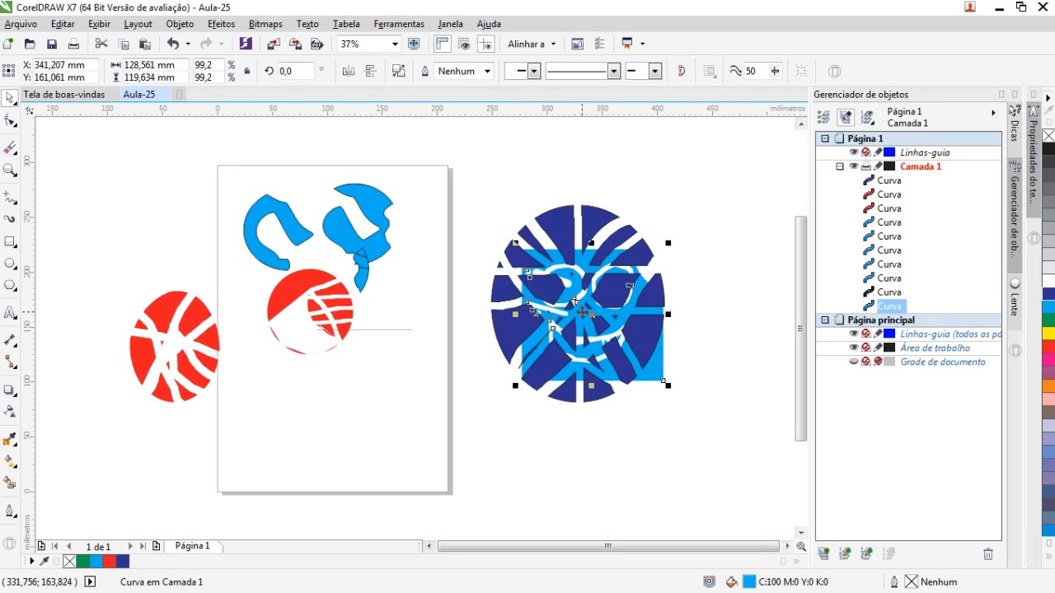
left_click(552, 513)
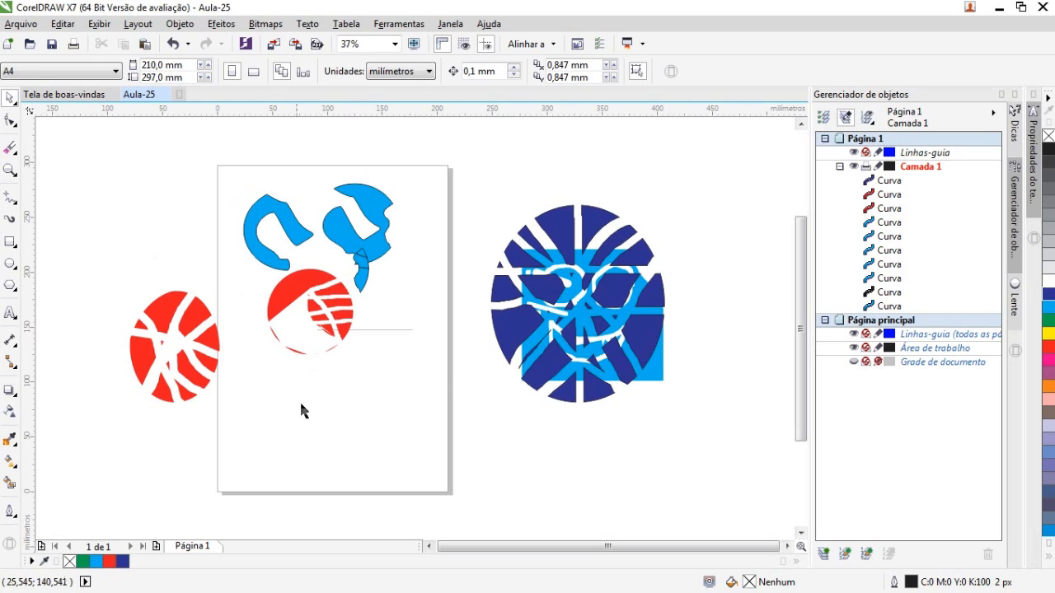
Move the thin horizontal line straight below the red circle on the page, to about Y 115 mm
left_click(383, 330)
left_click_drag(383, 330, 376, 365)
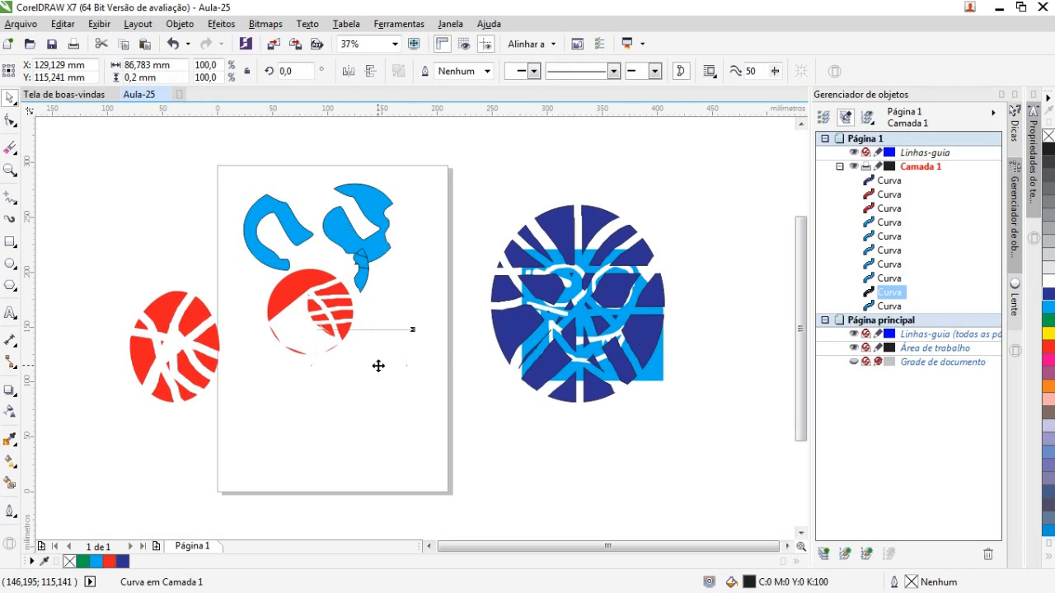
left_click(397, 306)
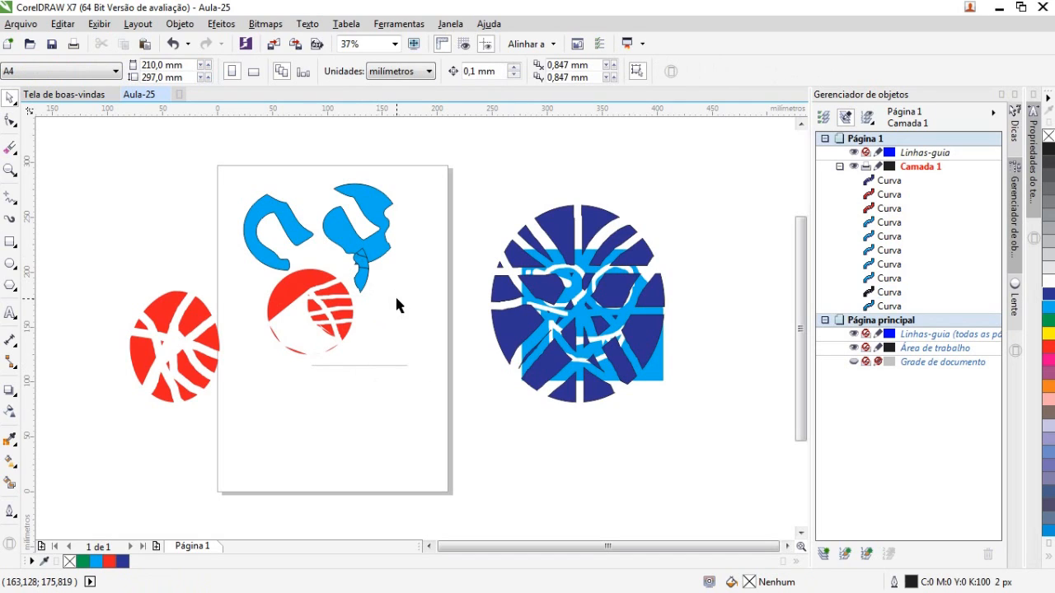